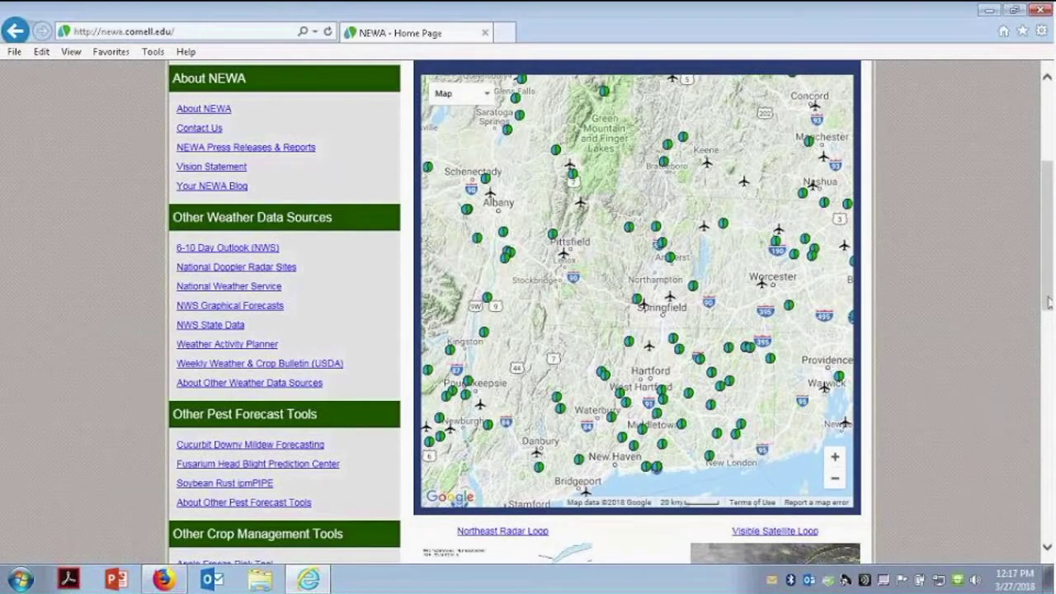
Open the All Weather Data page of the NEWA site
{"action": "left_click_drag", "start_coordinate": [1047, 296], "coordinate": [1037, 241]}
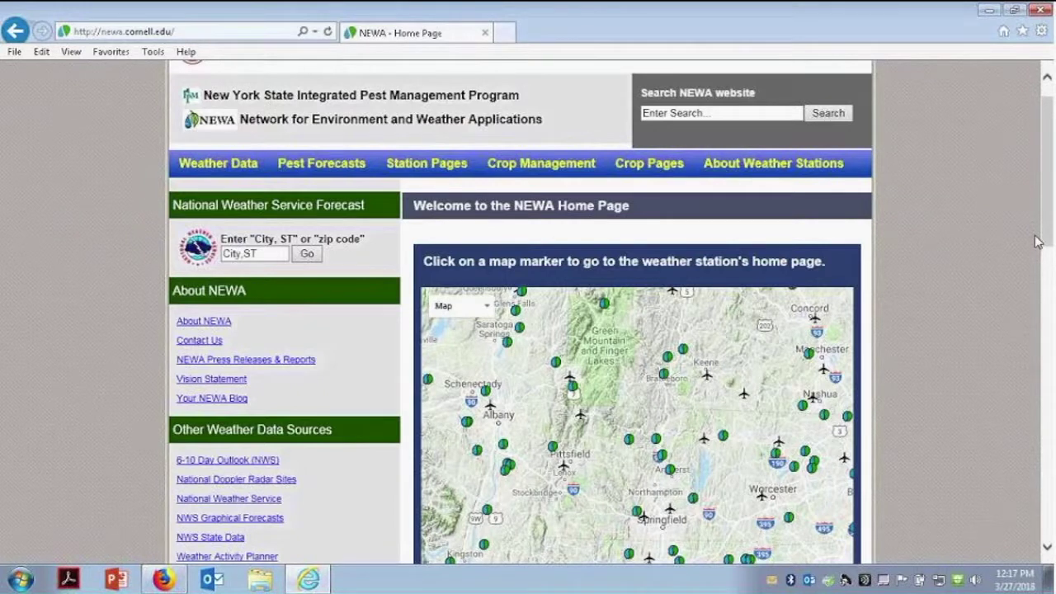
{"action": "mouse_move", "coordinate": [221, 167]}
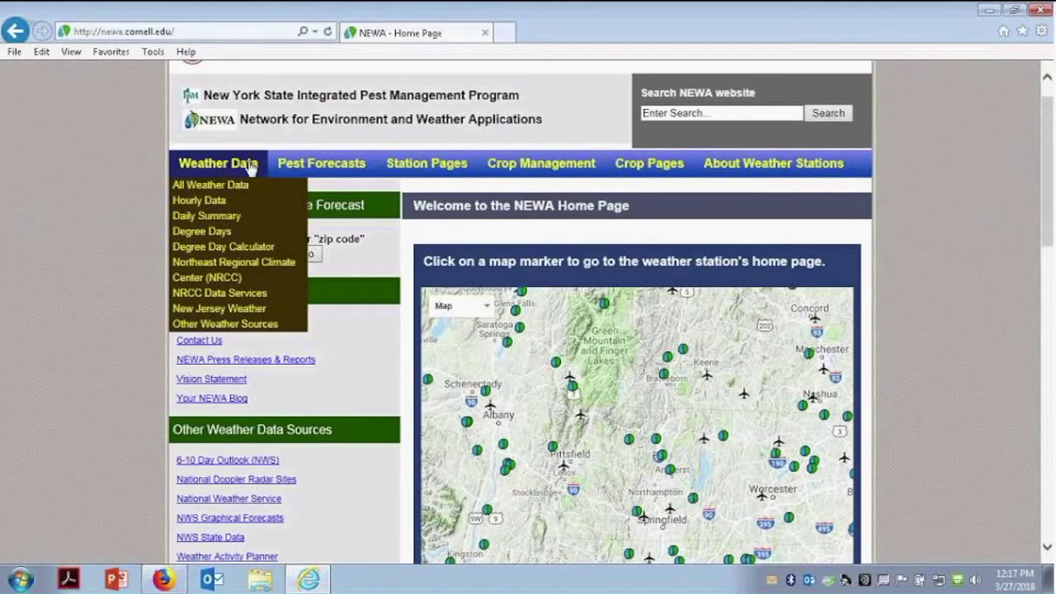
{"action": "mouse_move", "coordinate": [698, 166]}
{"action": "left_click", "coordinate": [215, 186]}
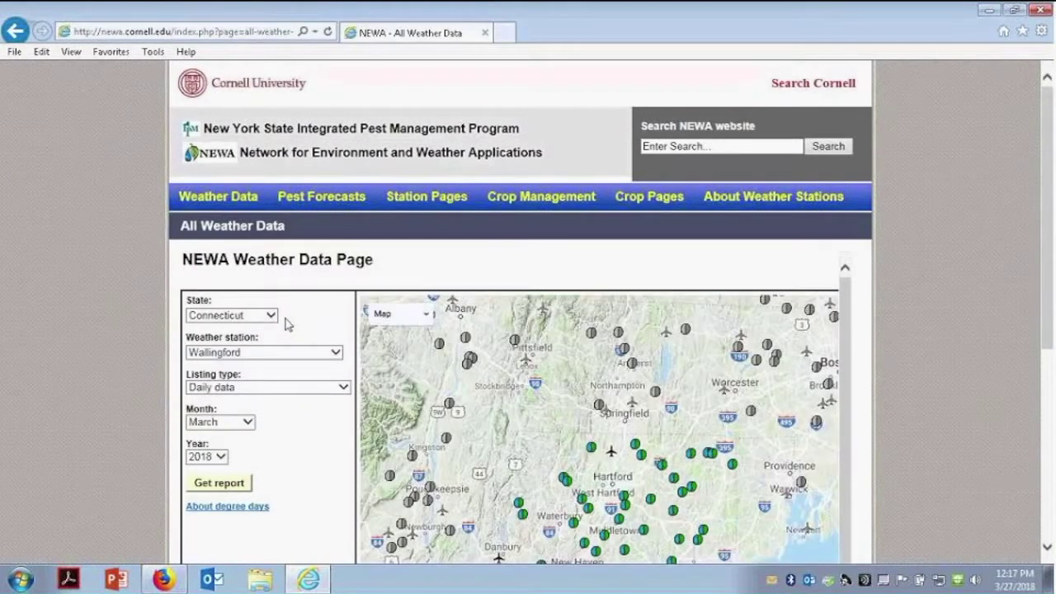
Get the March 2018 daily data report for the Wallingford station in Connecticut and look through its rows
{"action": "left_click", "coordinate": [271, 316]}
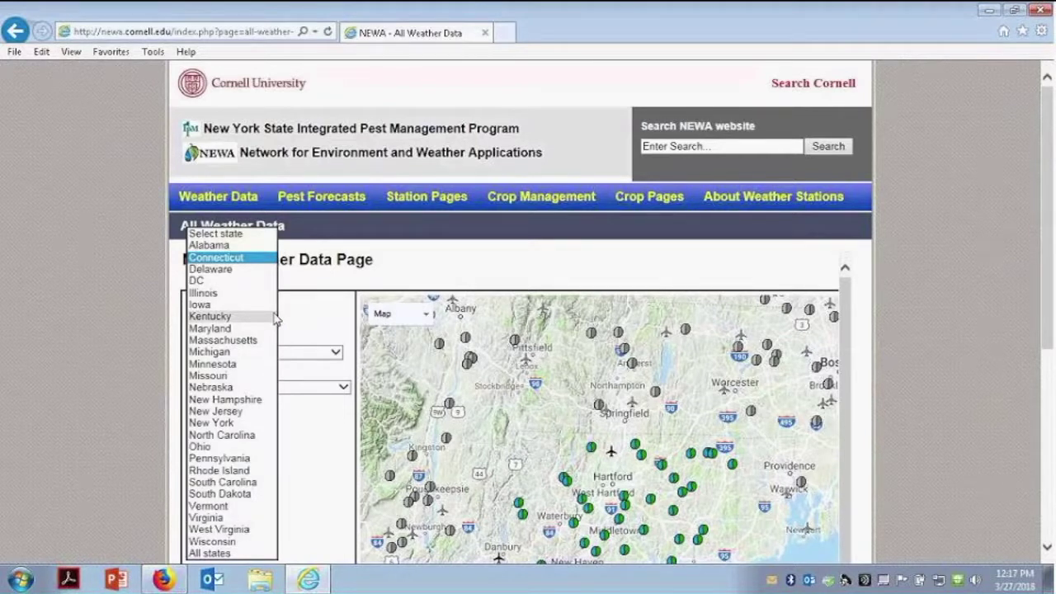
{"action": "left_click", "coordinate": [247, 258]}
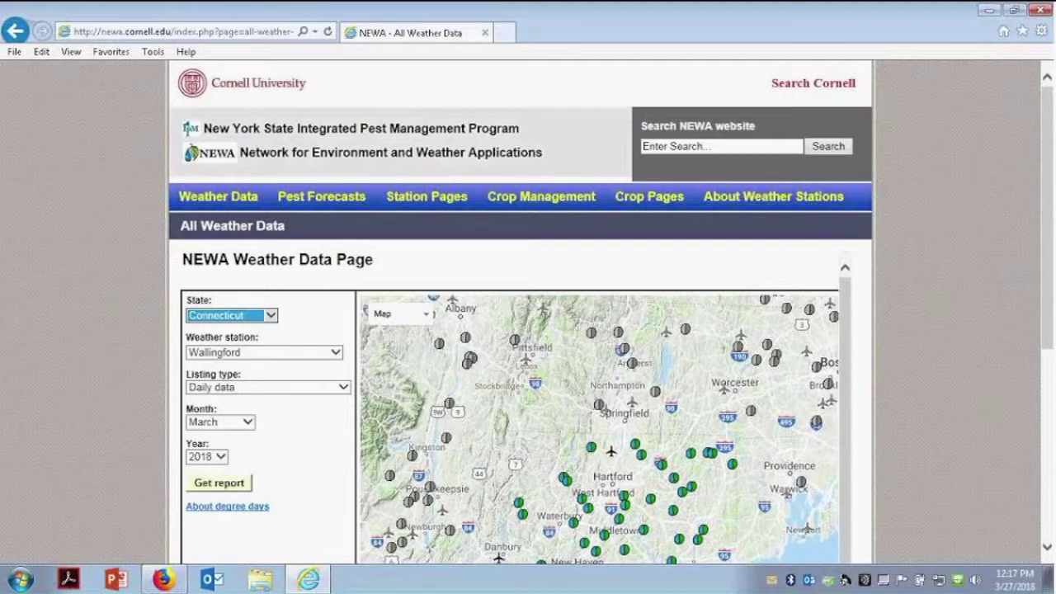
{"action": "left_click", "coordinate": [223, 487]}
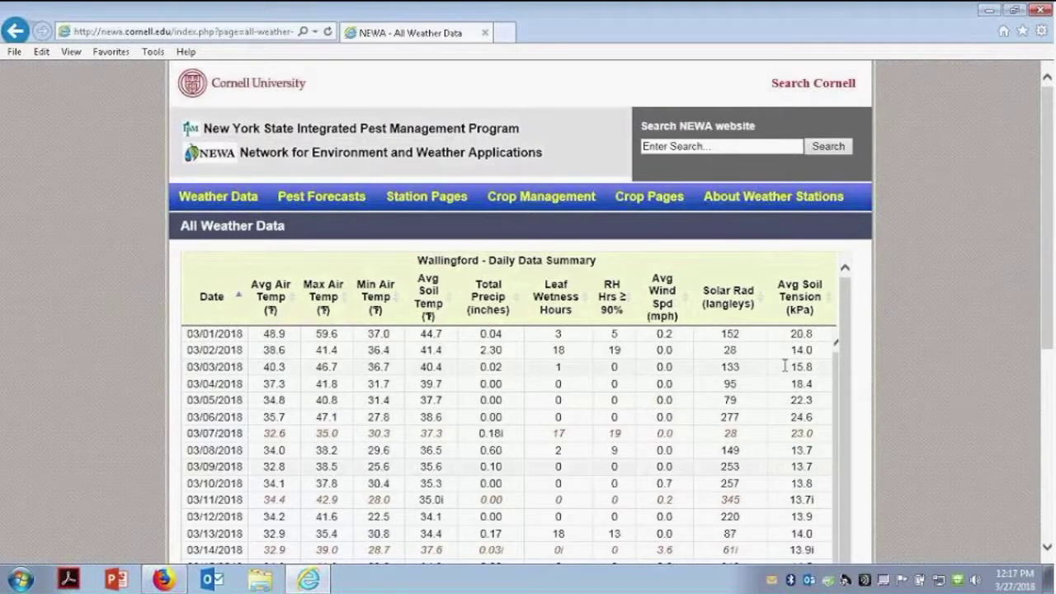
{"action": "left_click_drag", "start_coordinate": [1045, 341], "coordinate": [1046, 355]}
{"action": "scroll", "coordinate": [430, 174], "scroll_direction": "down", "scroll_amount": 3}
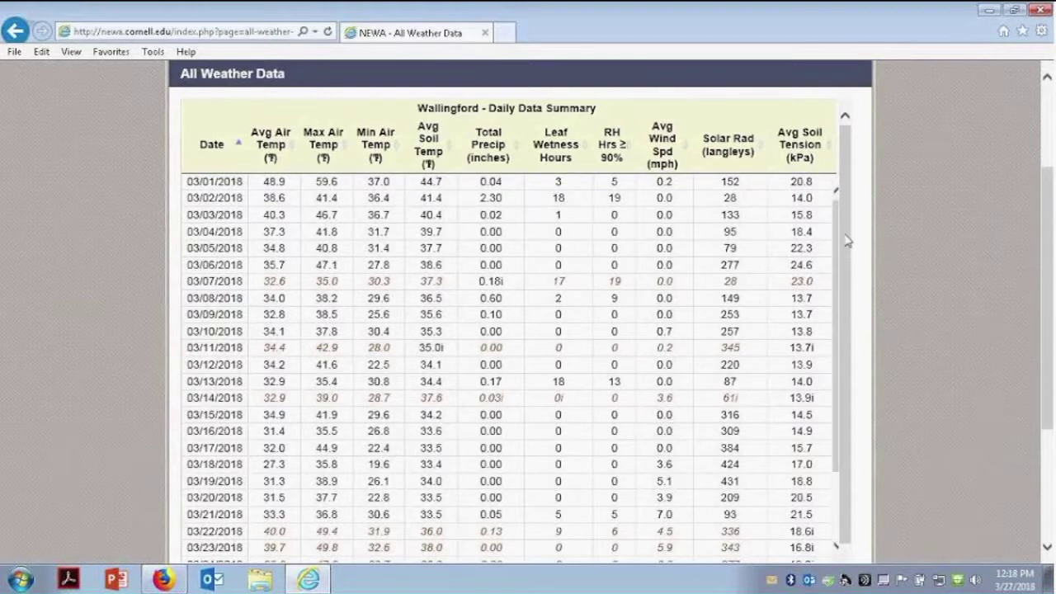
Open the Degree Days page from the weather data options
{"action": "left_click_drag", "start_coordinate": [1048, 248], "coordinate": [1046, 158]}
{"action": "mouse_move", "coordinate": [195, 144]}
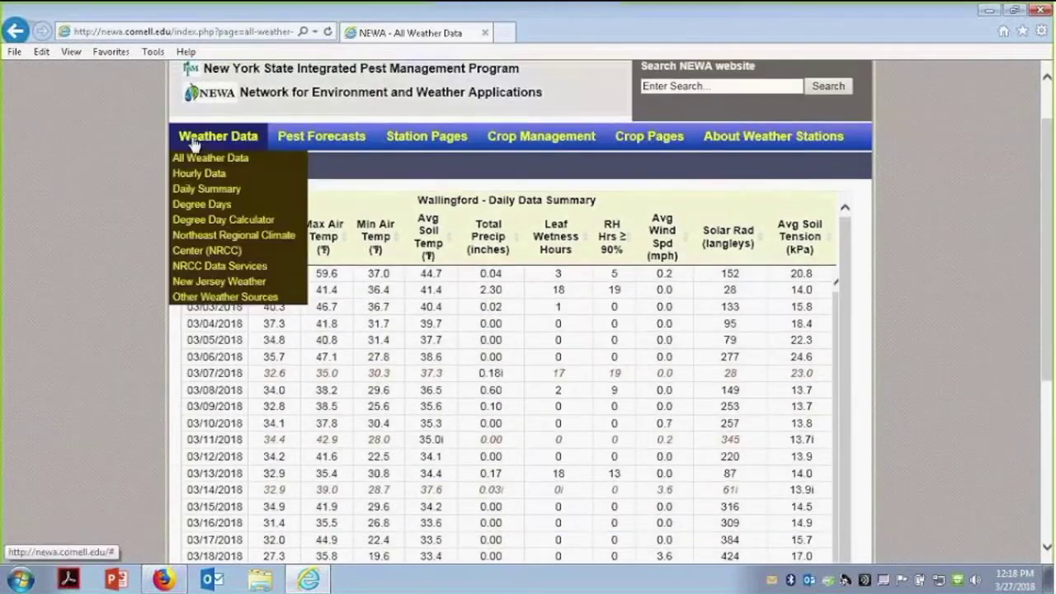
{"action": "left_click", "coordinate": [210, 211]}
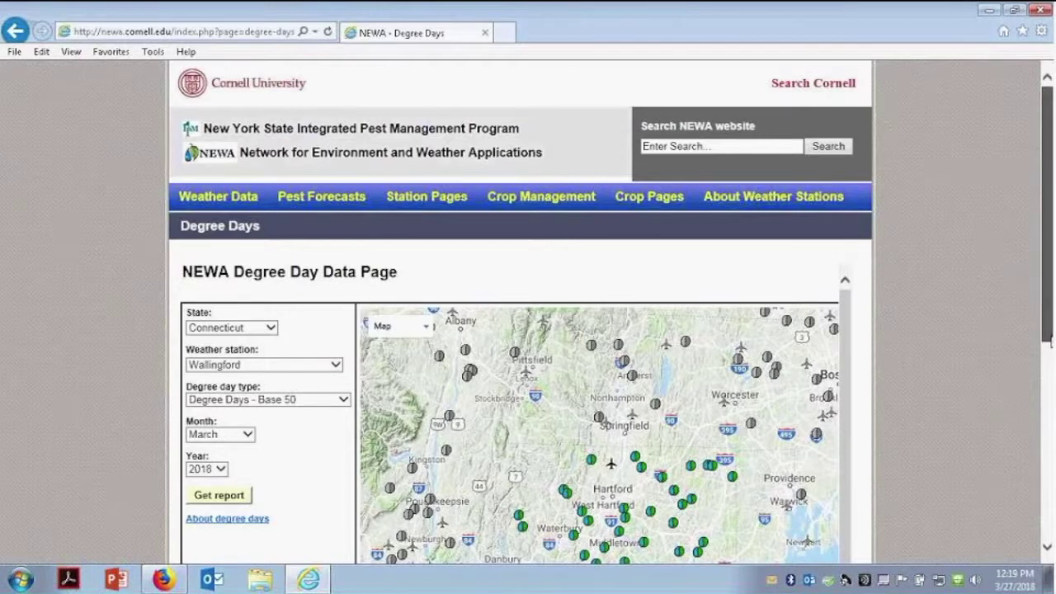
Get the Base 50 degree day report for Wallingford, March 2018, and look through it down to the estimated-data note
{"action": "scroll", "coordinate": [1050, 342], "scroll_direction": "down", "scroll_amount": 3}
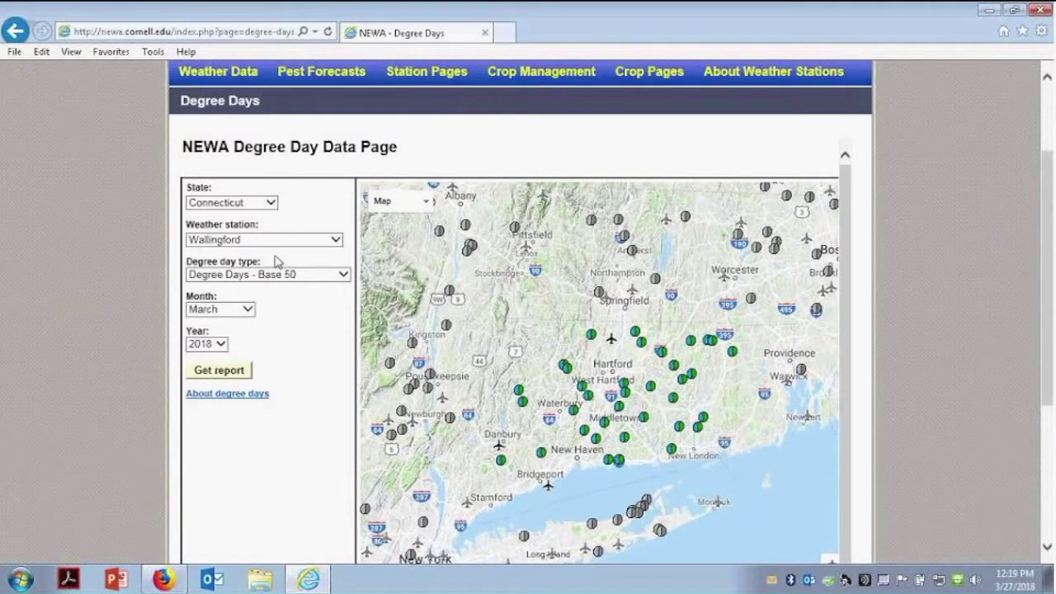
{"action": "left_click", "coordinate": [295, 277]}
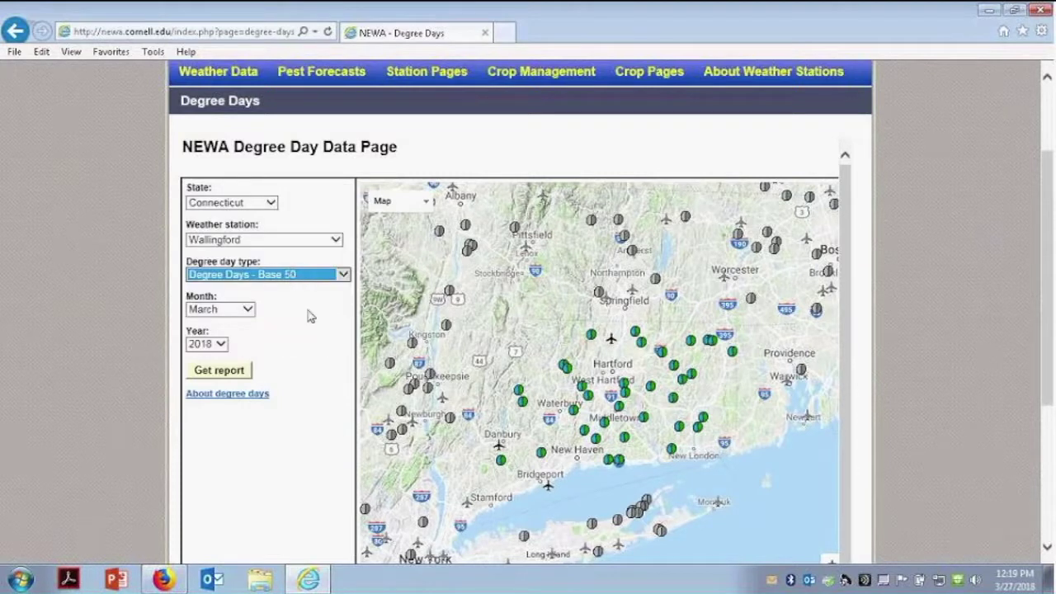
{"action": "left_click", "coordinate": [234, 370]}
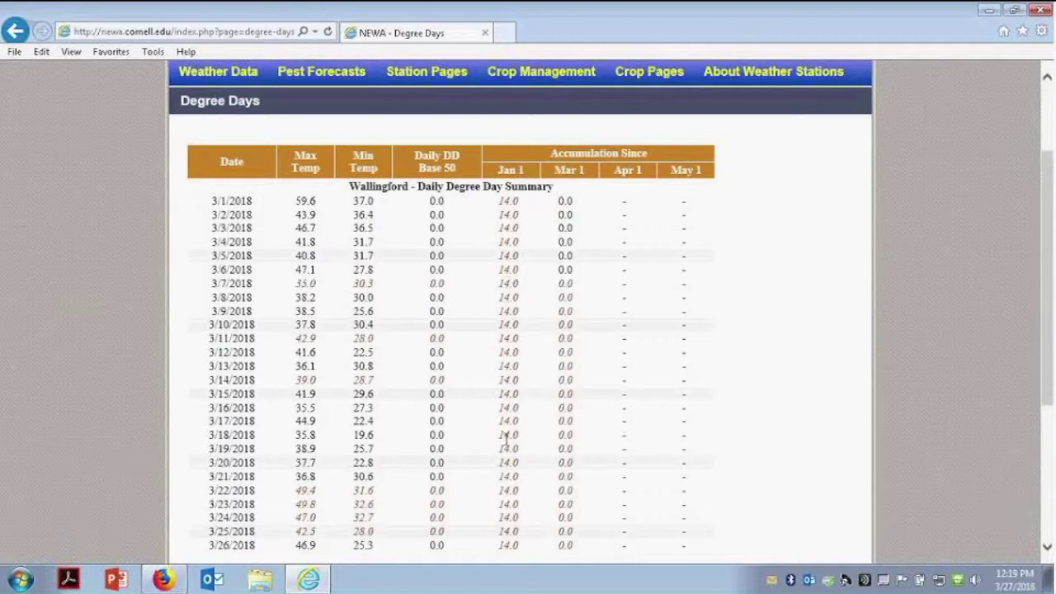
{"action": "mouse_move", "coordinate": [1046, 353]}
{"action": "left_mouse_down"}
{"action": "mouse_move", "coordinate": [1046, 433]}
{"action": "mouse_move", "coordinate": [1048, 371]}
{"action": "left_mouse_up"}
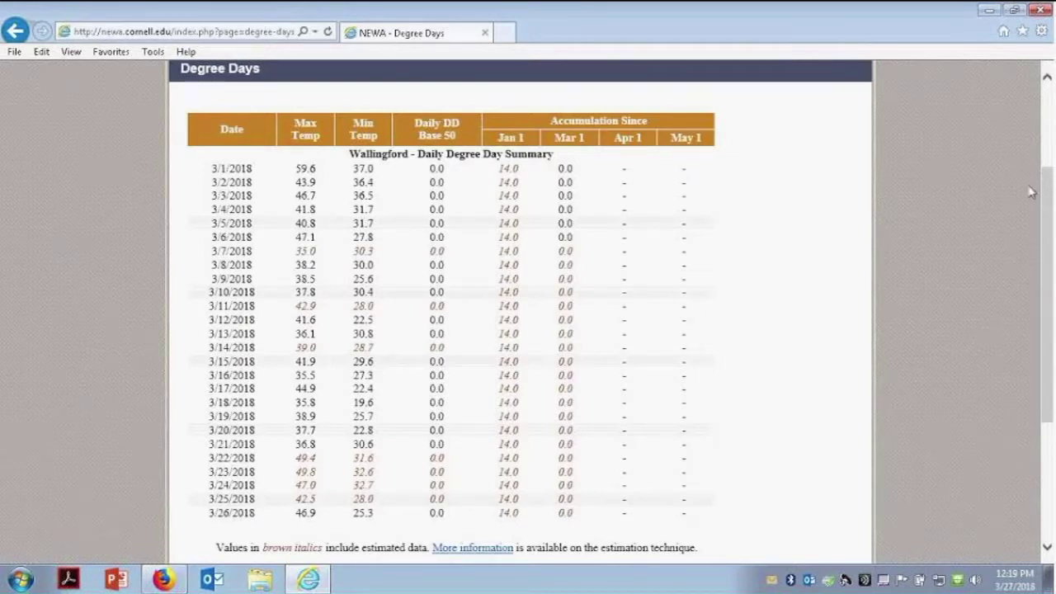
{"action": "scroll", "coordinate": [944, 246], "scroll_direction": "down", "scroll_amount": 1}
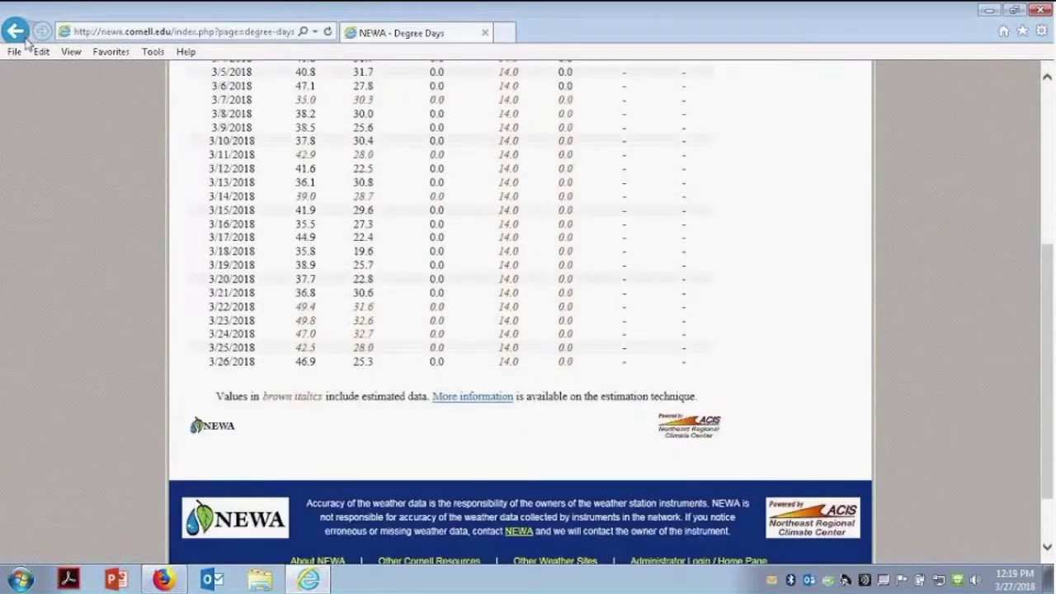
Return from the degree day report to the degree day selection form
{"action": "left_click", "coordinate": [15, 30]}
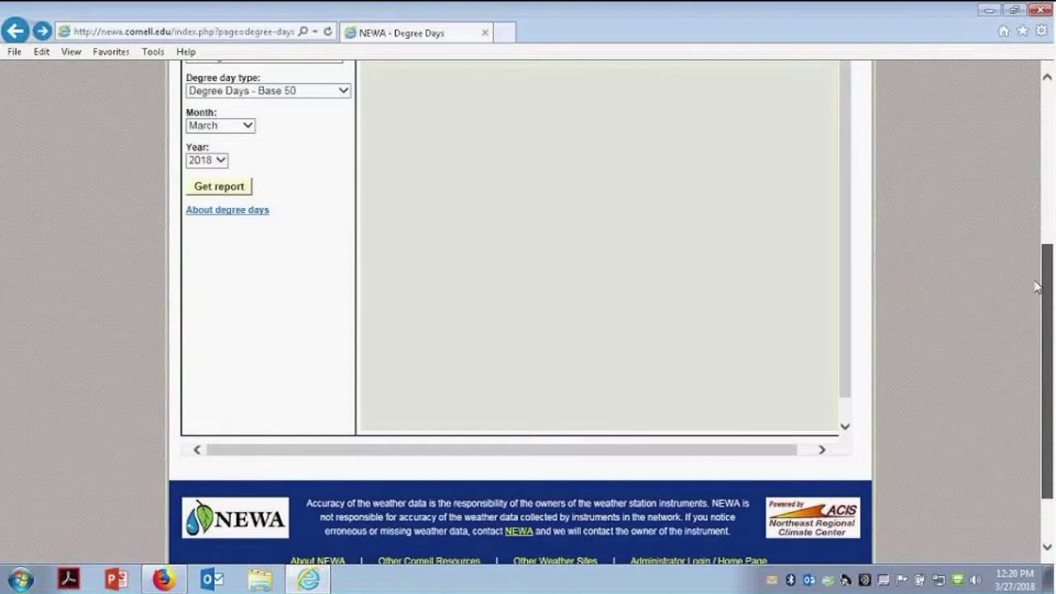
{"action": "scroll", "coordinate": [1039, 272], "scroll_direction": "up", "scroll_amount": 3}
{"action": "scroll", "coordinate": [1039, 264], "scroll_direction": "up", "scroll_amount": 1}
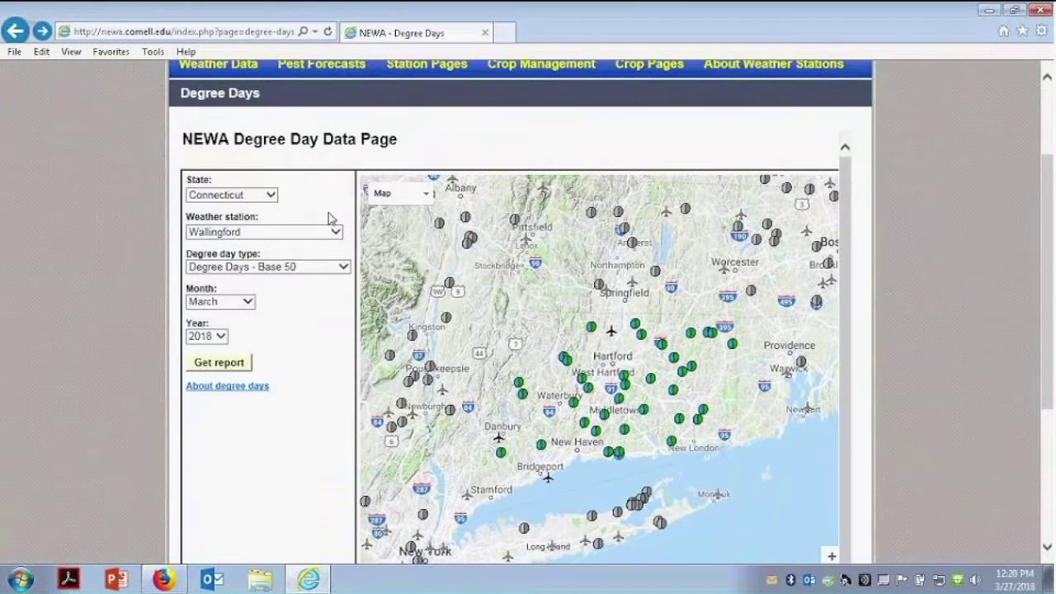
View the Northeast Regional Climate Center website from the weather data options and close it again
{"action": "scroll", "coordinate": [330, 220], "scroll_direction": "up", "scroll_amount": 2}
{"action": "mouse_move", "coordinate": [222, 148]}
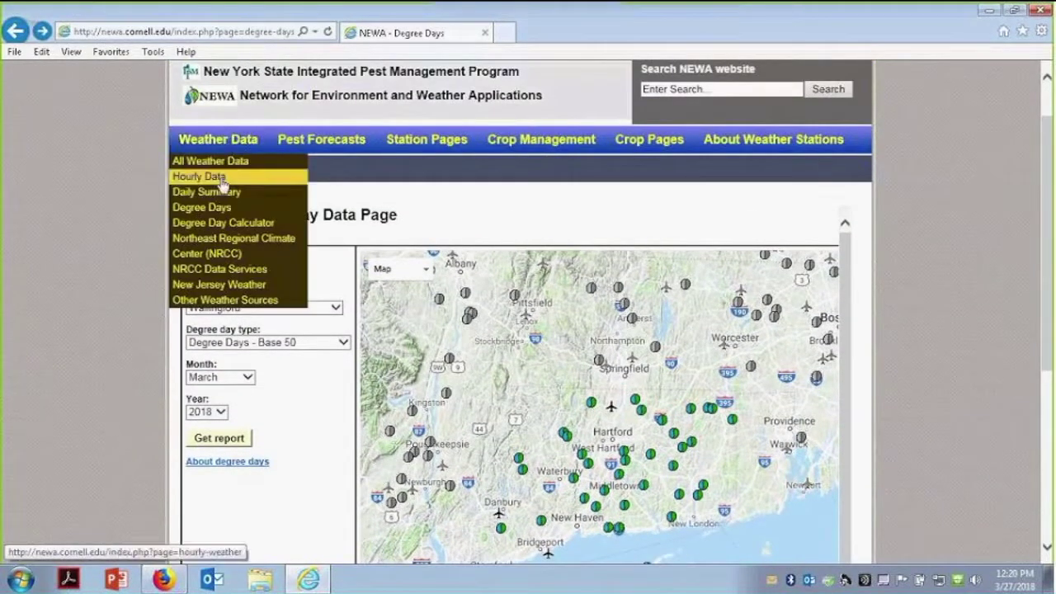
{"action": "left_click", "coordinate": [232, 241]}
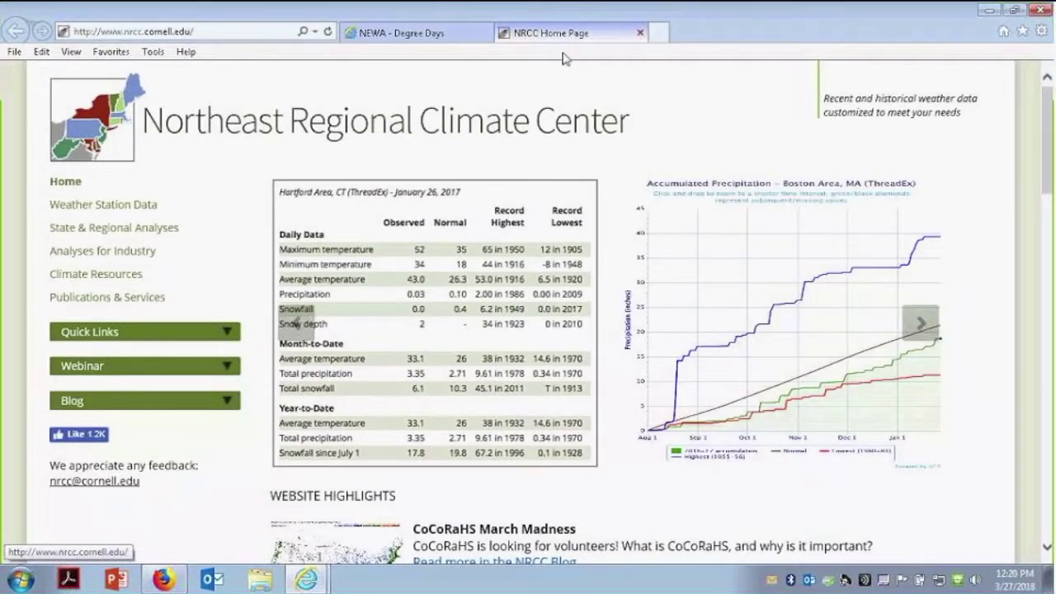
{"action": "left_click", "coordinate": [640, 34]}
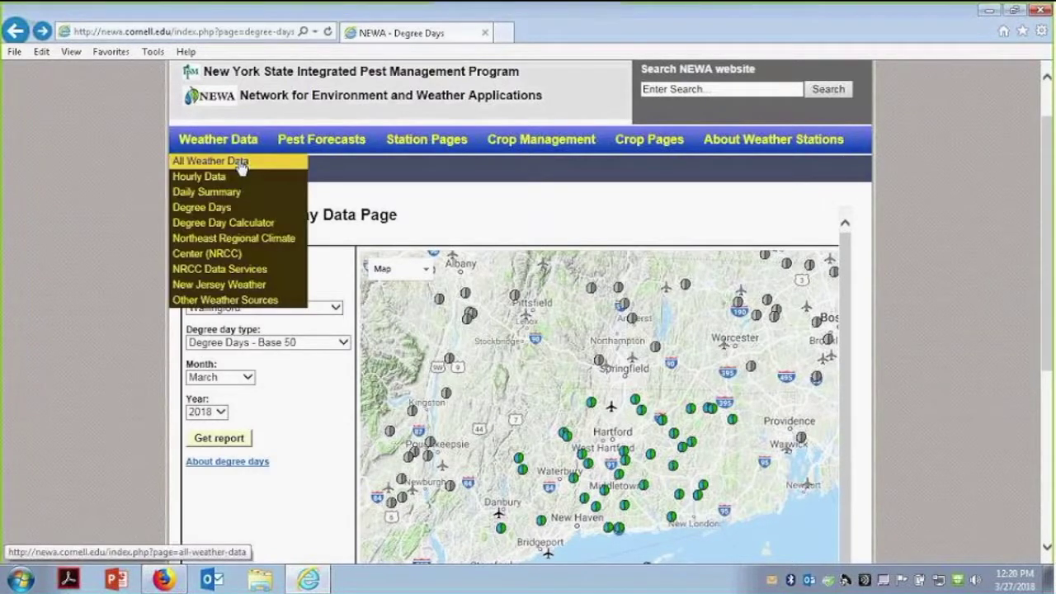
Open the Apple Diseases forecast models and choose Apple Scab as the disease
{"action": "mouse_move", "coordinate": [297, 150]}
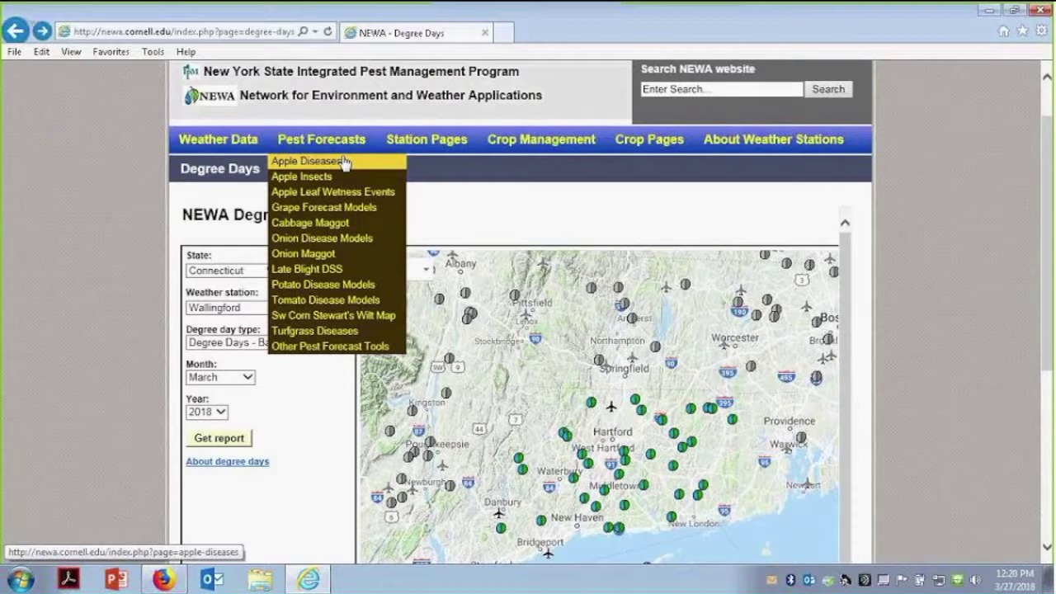
{"action": "left_click", "coordinate": [323, 164]}
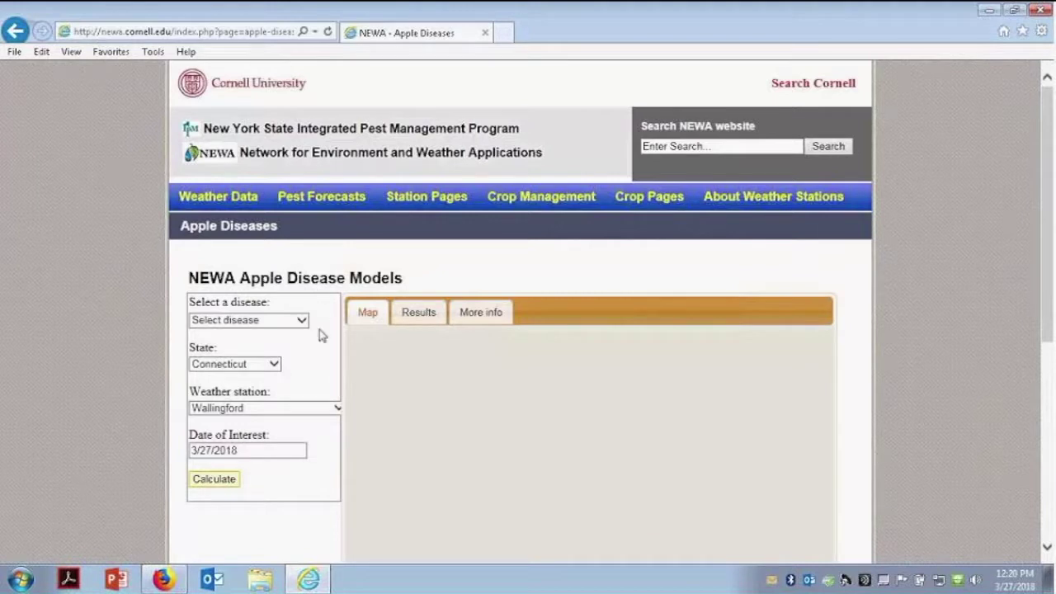
{"action": "left_click", "coordinate": [302, 323]}
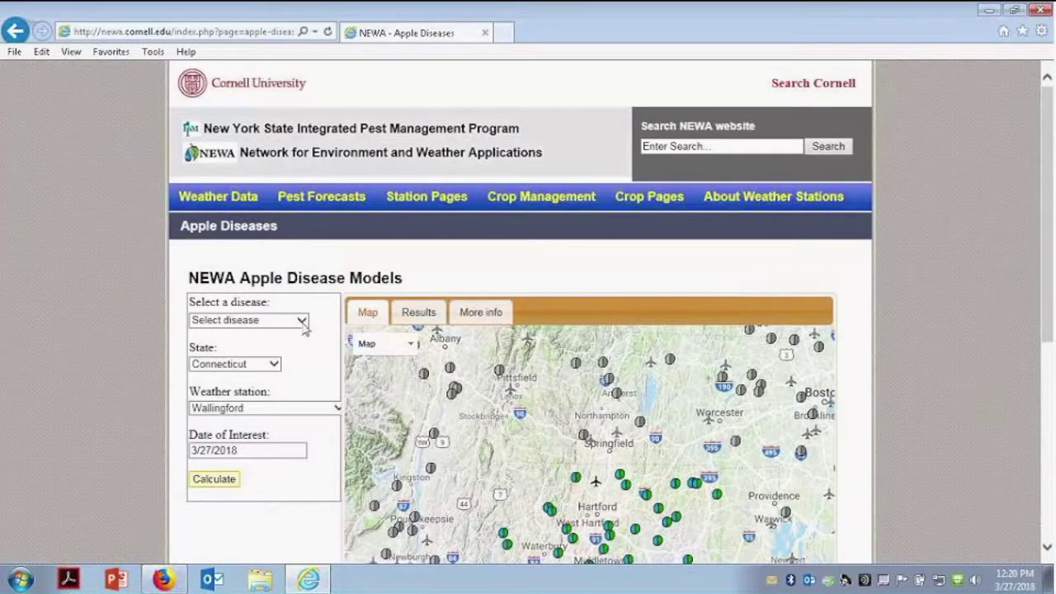
{"action": "left_click", "coordinate": [250, 351]}
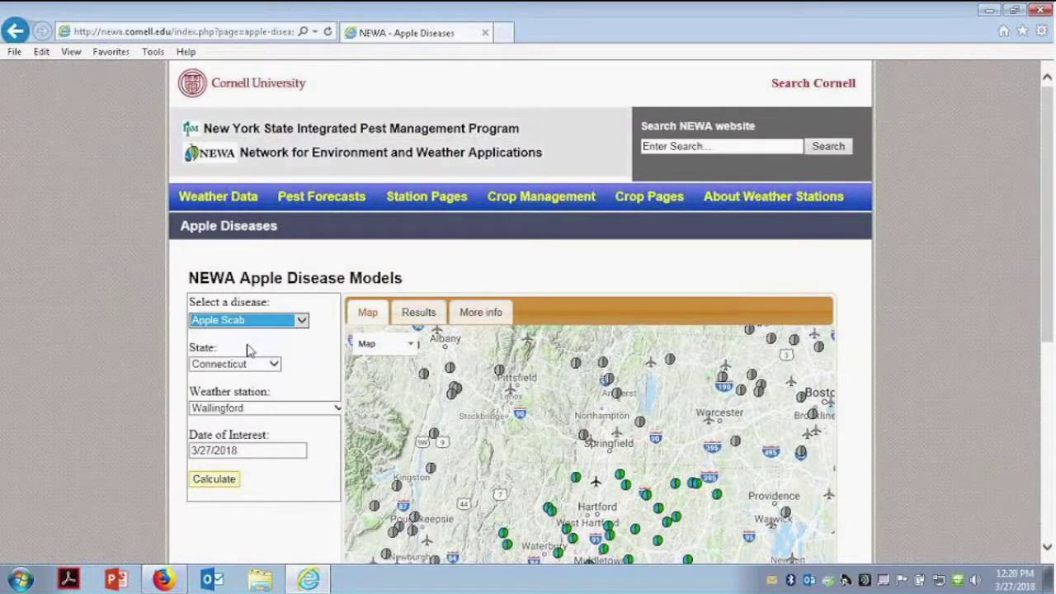
Set the date of interest to 05/15/2017 and calculate the apple scab results for Wallingford
{"action": "left_click", "coordinate": [247, 450]}
{"action": "left_click", "coordinate": [206, 476]}
{"action": "left_click", "coordinate": [206, 476]}
{"action": "left_click", "coordinate": [206, 476]}
{"action": "left_click", "coordinate": [206, 476]}
{"action": "left_click", "coordinate": [207, 476]}
{"action": "left_click", "coordinate": [206, 476]}
{"action": "left_click", "coordinate": [207, 476]}
{"action": "left_click", "coordinate": [206, 476]}
{"action": "left_click", "coordinate": [207, 476]}
{"action": "left_click", "coordinate": [207, 476]}
{"action": "left_click", "coordinate": [206, 476]}
{"action": "left_click", "coordinate": [206, 476]}
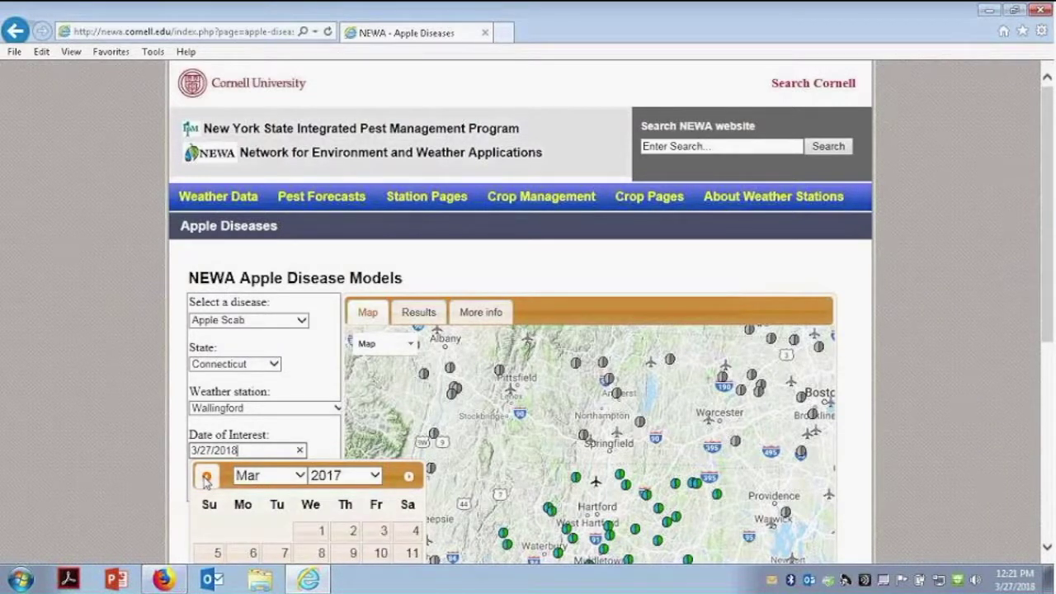
{"action": "left_click", "coordinate": [408, 476]}
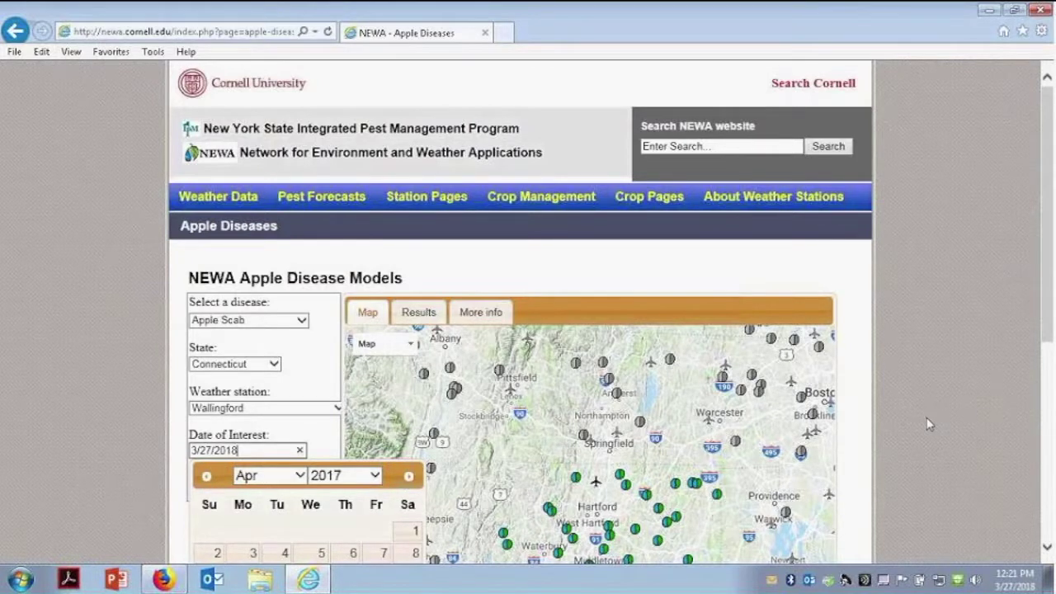
{"action": "scroll", "coordinate": [927, 417], "scroll_direction": "down", "scroll_amount": 3}
{"action": "left_click", "coordinate": [408, 324]}
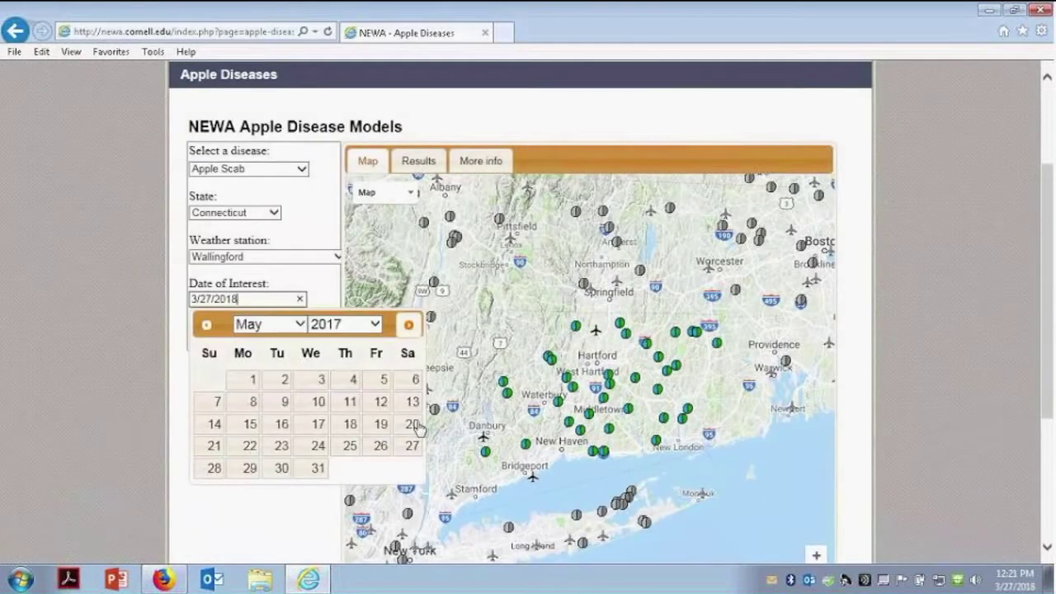
{"action": "left_click", "coordinate": [250, 425]}
{"action": "left_click", "coordinate": [219, 336]}
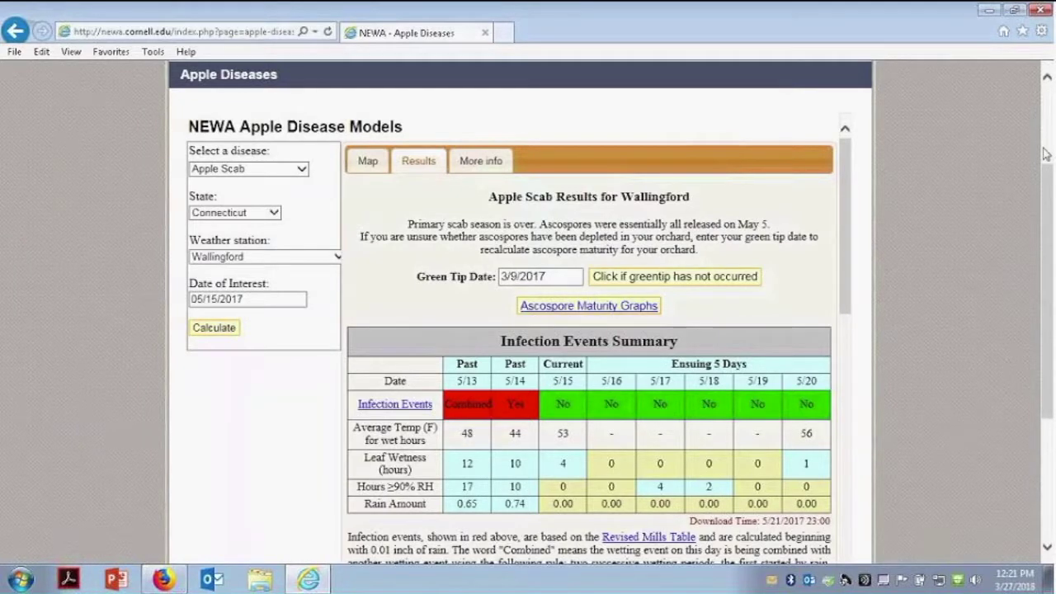
Examine the apple scab results, including the Infection Events Summary, the disease management advice and the list of infection events
{"action": "scroll", "coordinate": [1013, 274], "scroll_direction": "up", "scroll_amount": 3}
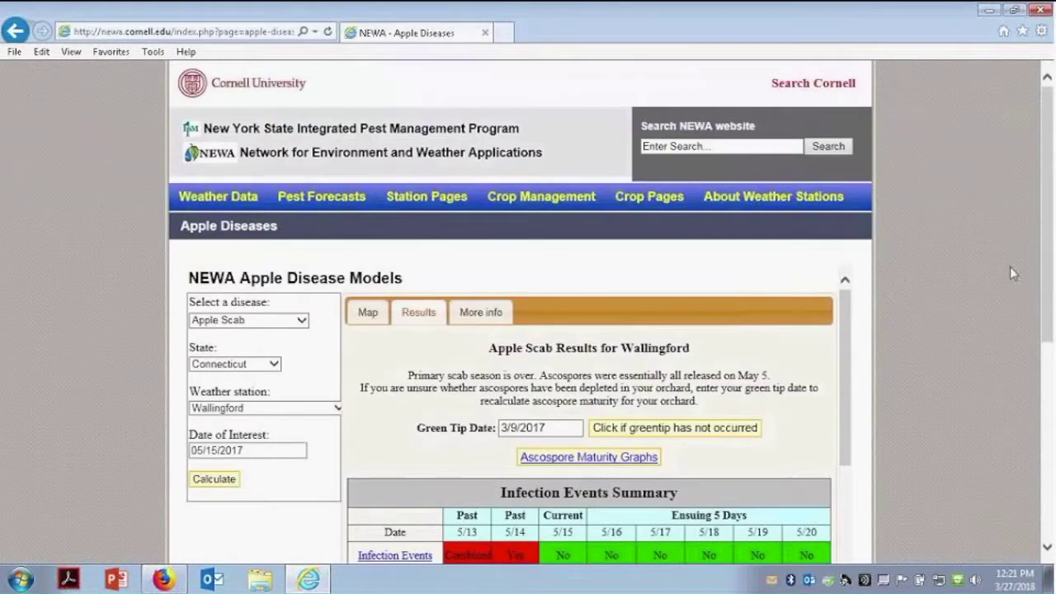
{"action": "scroll", "coordinate": [1050, 402], "scroll_direction": "down", "scroll_amount": 5}
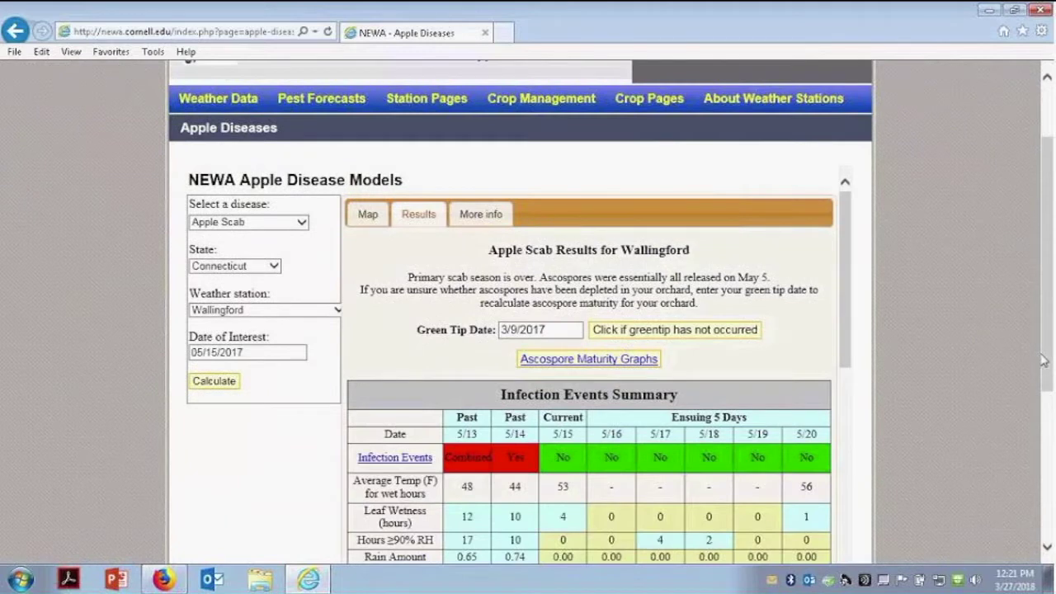
{"action": "scroll", "coordinate": [1050, 293], "scroll_direction": "up", "scroll_amount": 2}
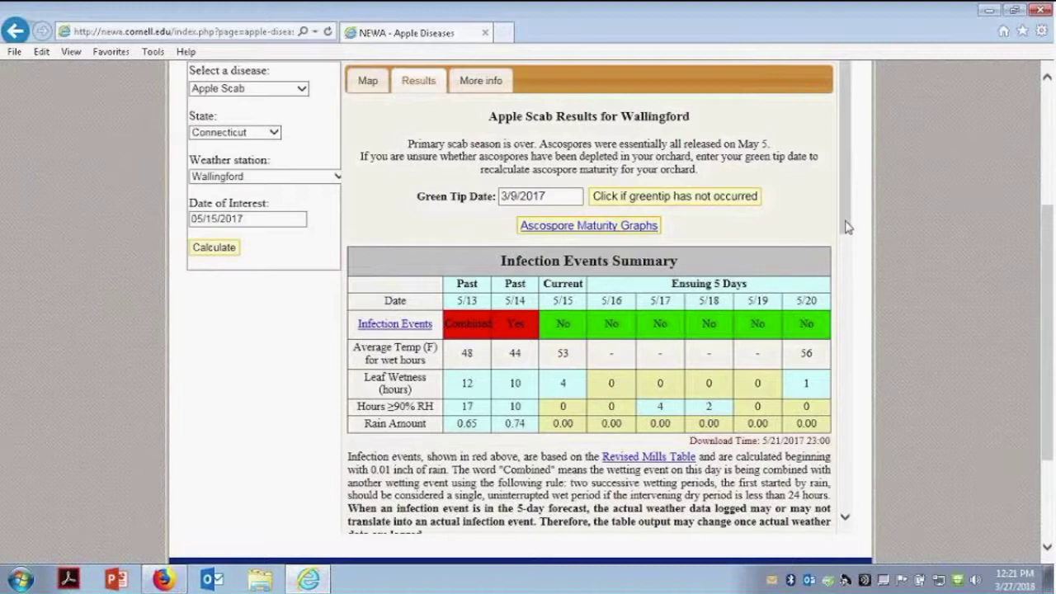
{"action": "left_click_drag", "start_coordinate": [847, 227], "coordinate": [851, 257]}
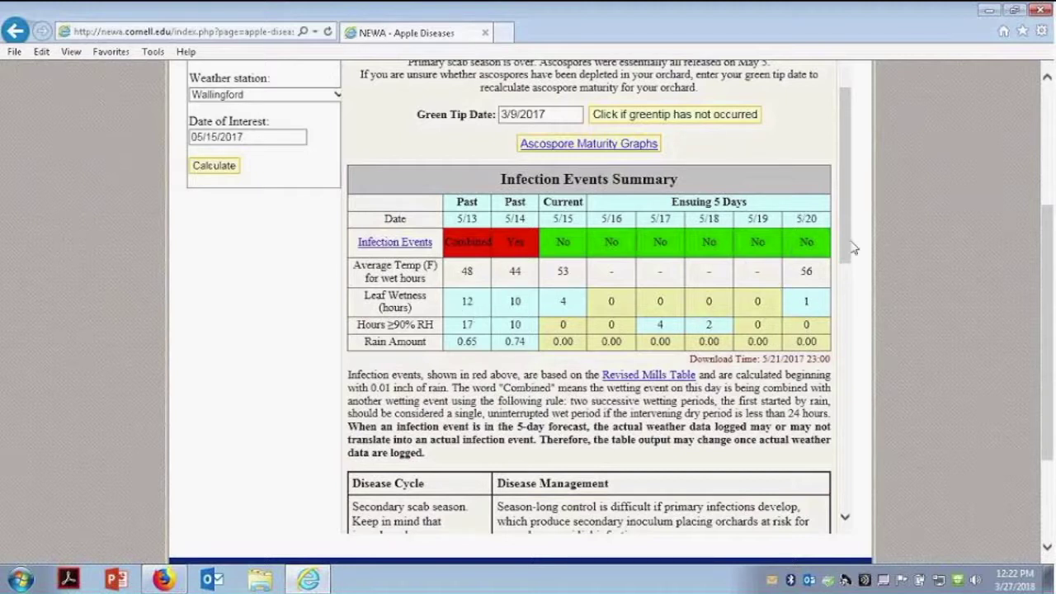
{"action": "left_click_drag", "start_coordinate": [854, 247], "coordinate": [860, 348]}
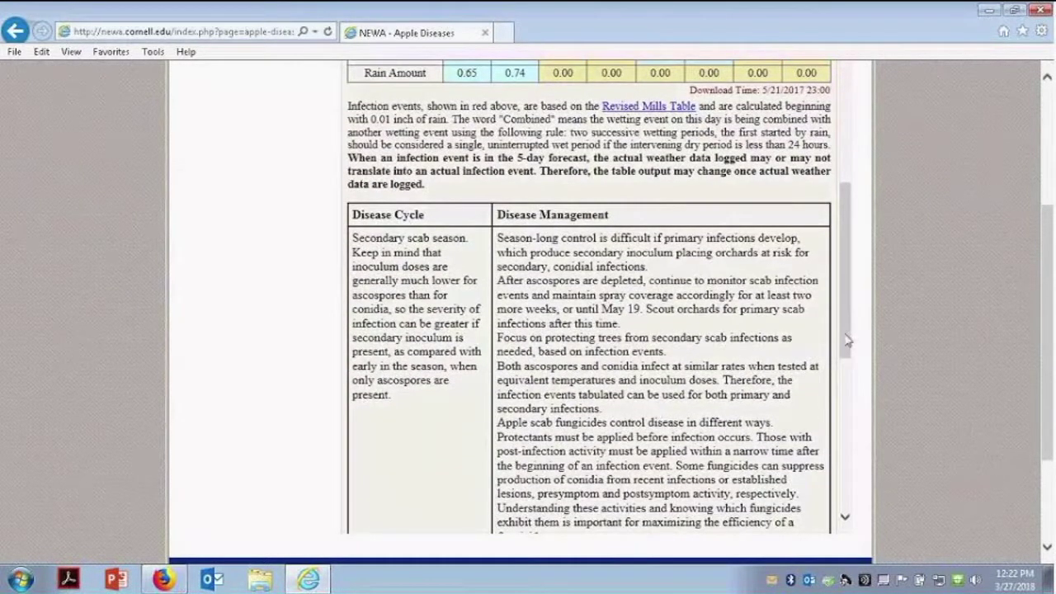
{"action": "left_click_drag", "start_coordinate": [847, 350], "coordinate": [853, 478]}
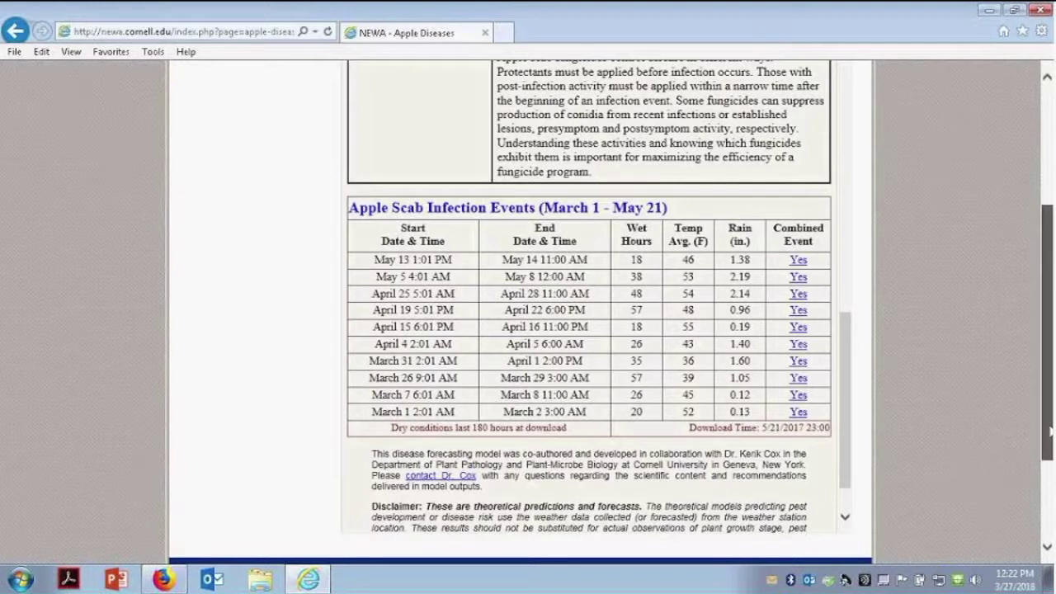
Reopen the Apple Diseases page from the pest forecasts to start a fresh model selection
{"action": "scroll", "coordinate": [1048, 363], "scroll_direction": "up", "scroll_amount": 3}
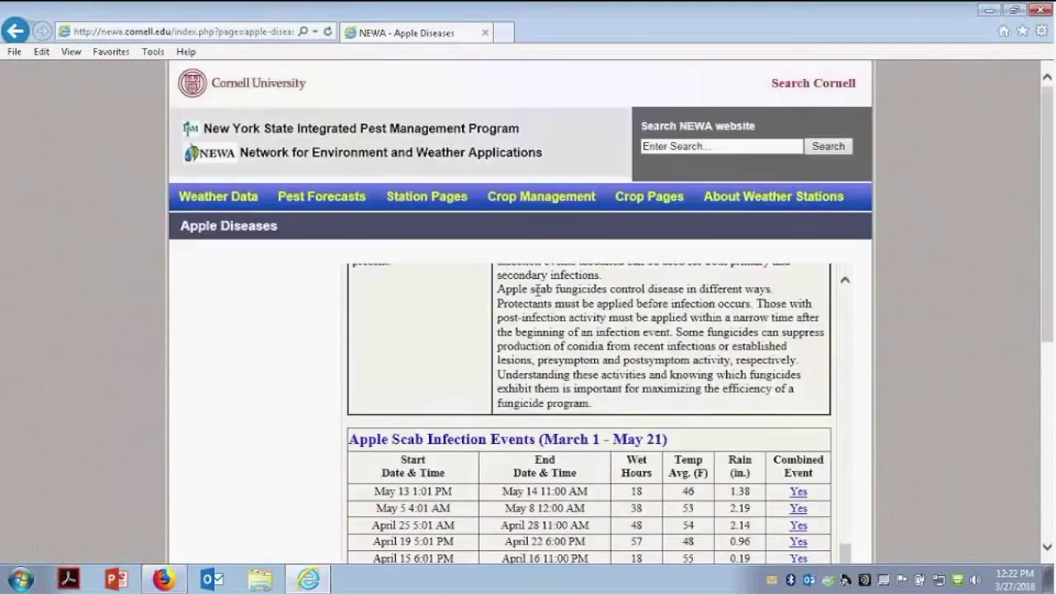
{"action": "mouse_move", "coordinate": [322, 198]}
{"action": "left_click", "coordinate": [318, 220]}
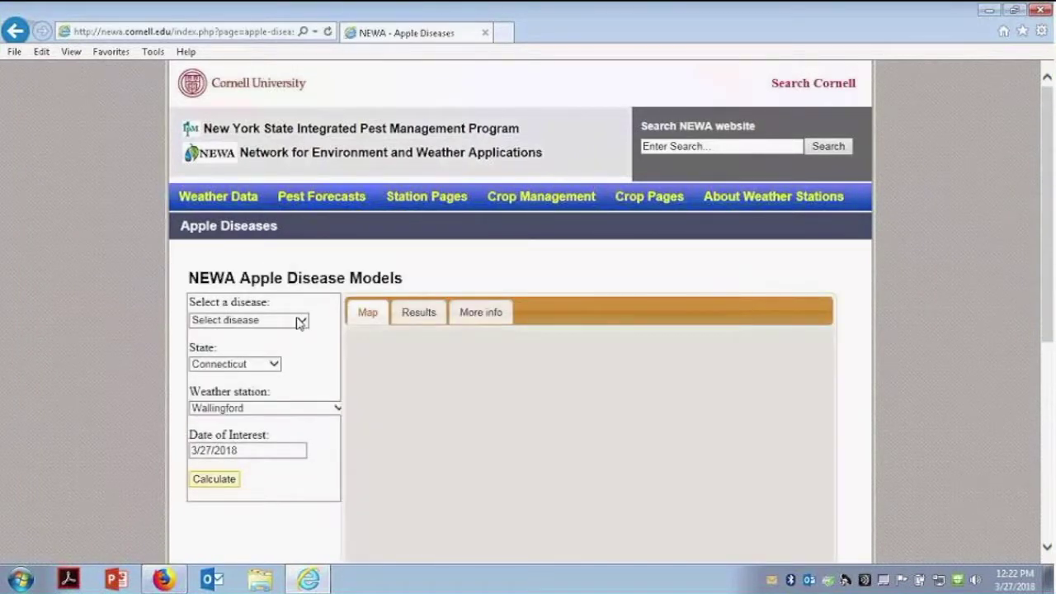
Choose Fire Blight as the apple disease and S. Glastonbury as the Connecticut weather station
{"action": "left_click", "coordinate": [301, 322]}
{"action": "left_click", "coordinate": [302, 321]}
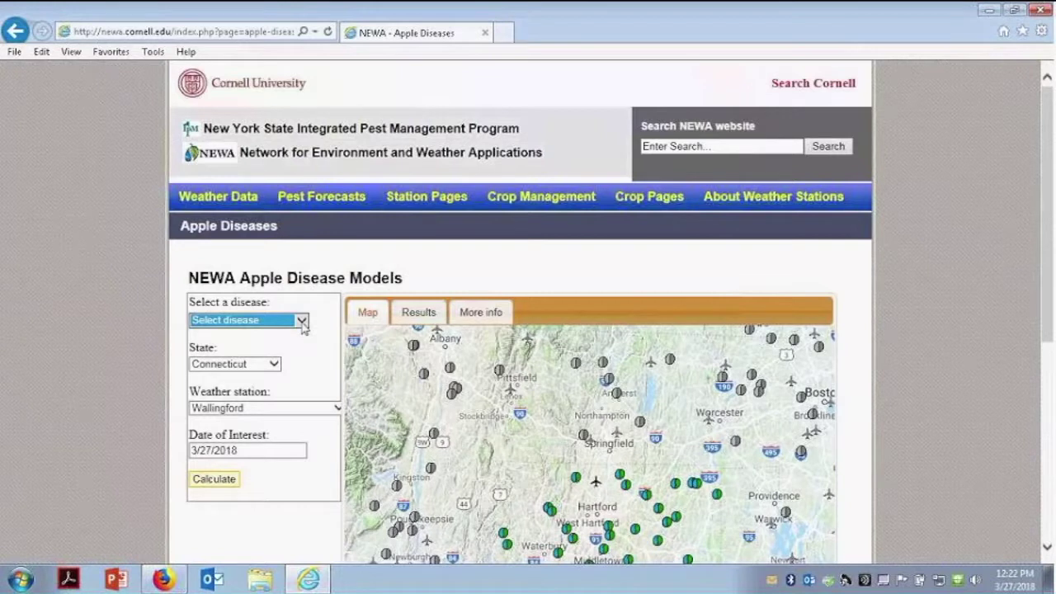
{"action": "left_click", "coordinate": [239, 320]}
{"action": "left_click", "coordinate": [222, 327]}
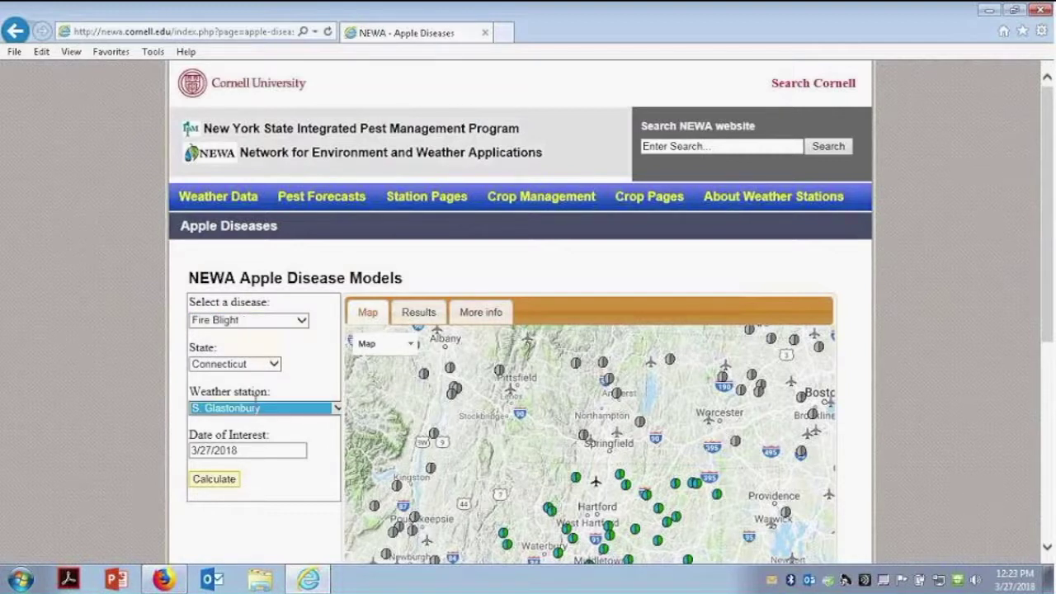
Set the date of interest to 05/15/2017 and calculate the fire blight results for S. Glastonbury
{"action": "left_click", "coordinate": [243, 449]}
{"action": "left_click", "coordinate": [206, 476]}
{"action": "left_click", "coordinate": [207, 476]}
{"action": "left_click", "coordinate": [207, 476]}
{"action": "left_click", "coordinate": [206, 476]}
{"action": "left_click", "coordinate": [206, 476]}
{"action": "left_click", "coordinate": [206, 476]}
{"action": "left_click", "coordinate": [207, 476]}
{"action": "left_click", "coordinate": [207, 476]}
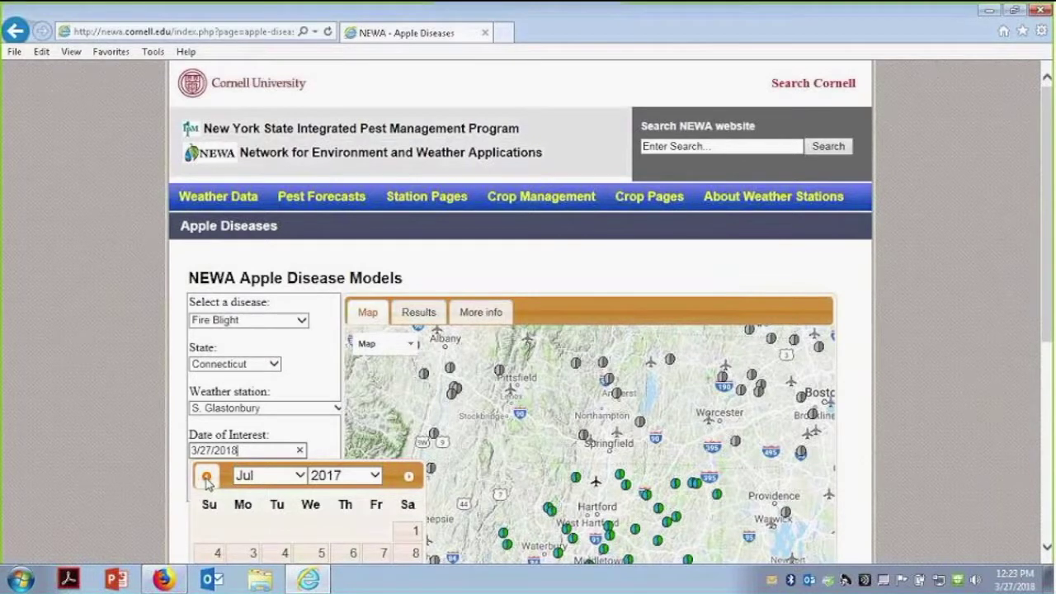
{"action": "left_click", "coordinate": [206, 476]}
{"action": "left_click", "coordinate": [206, 476]}
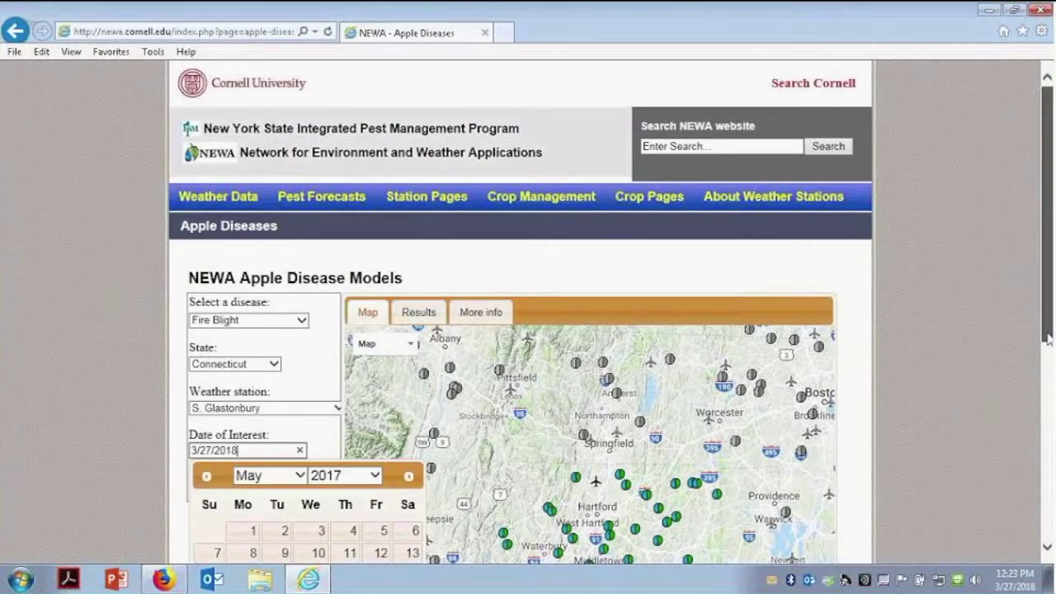
{"action": "left_click_drag", "start_coordinate": [1048, 338], "coordinate": [1048, 372]}
{"action": "scroll", "coordinate": [1046, 371], "scroll_direction": "down", "scroll_amount": 2}
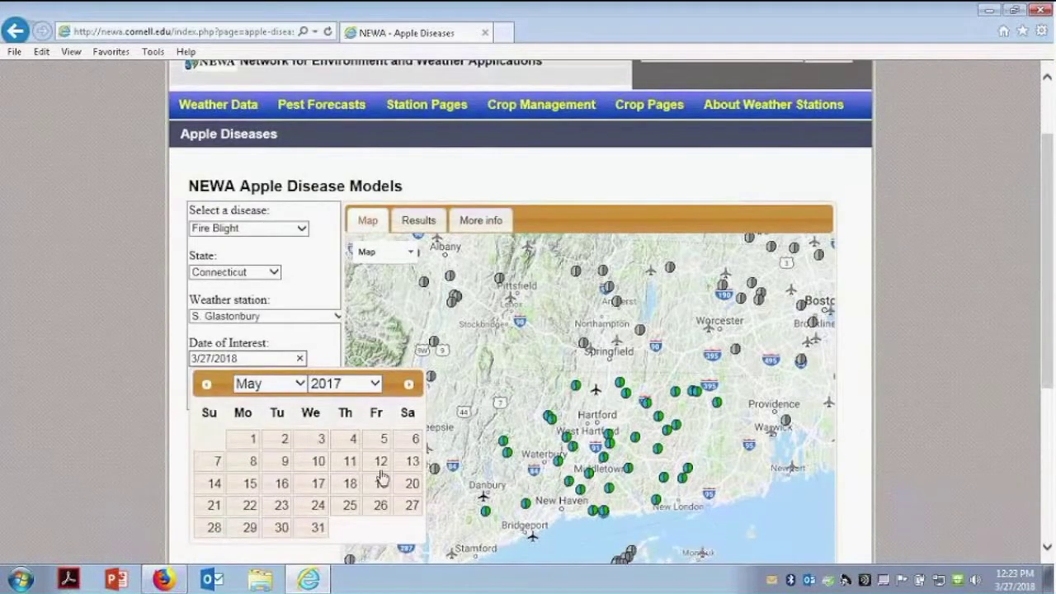
{"action": "left_click", "coordinate": [250, 484]}
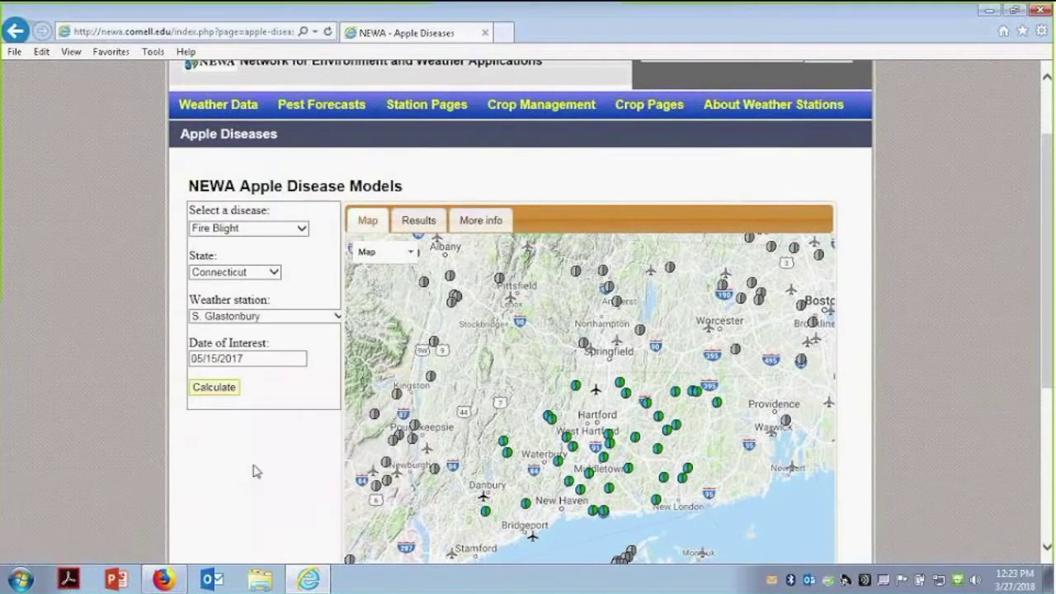
{"action": "left_click", "coordinate": [215, 391]}
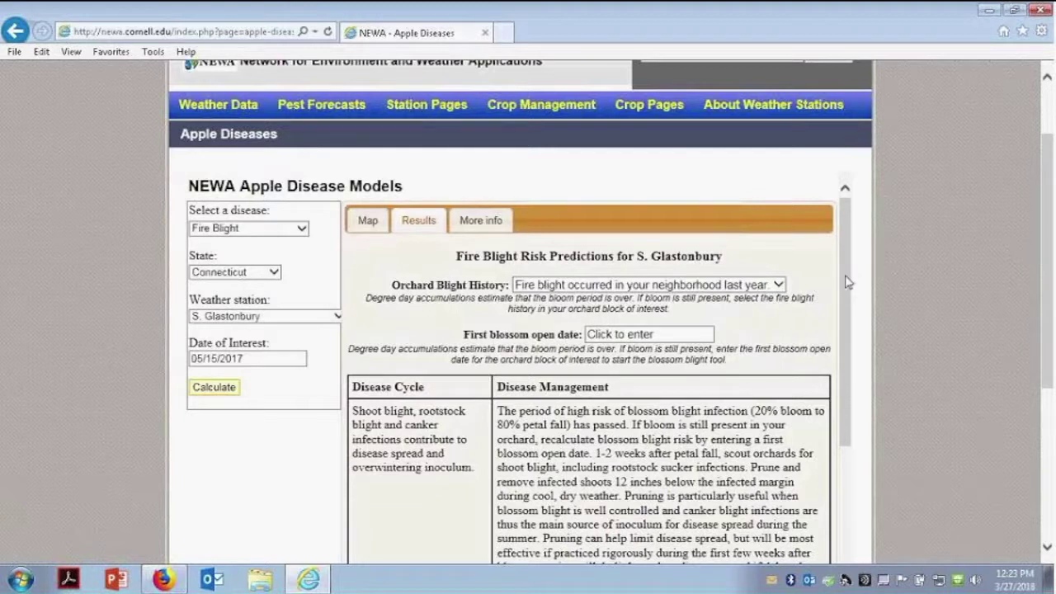
Set the first blossom open date to 3/12/2018 in the fire blight risk predictions
{"action": "scroll", "coordinate": [850, 285], "scroll_direction": "down", "scroll_amount": 1}
{"action": "left_click", "coordinate": [663, 275]}
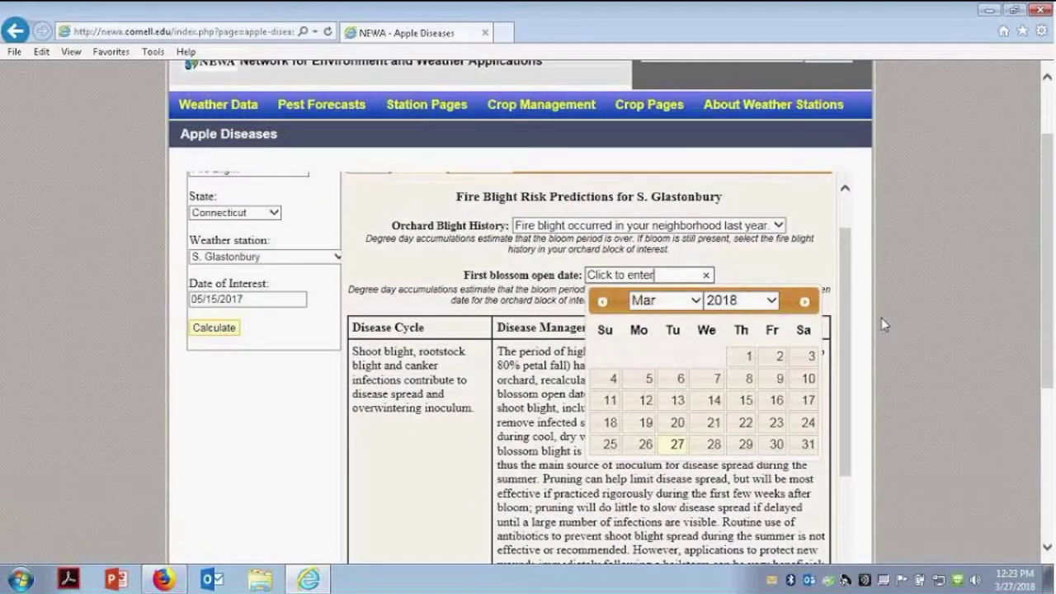
{"action": "left_click", "coordinate": [846, 324]}
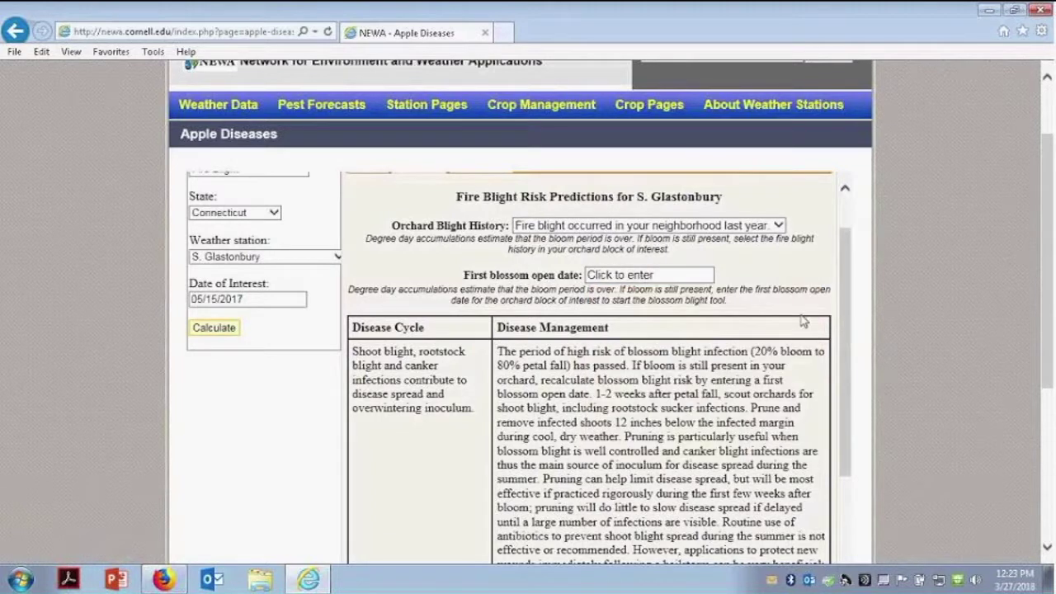
{"action": "left_click", "coordinate": [570, 280]}
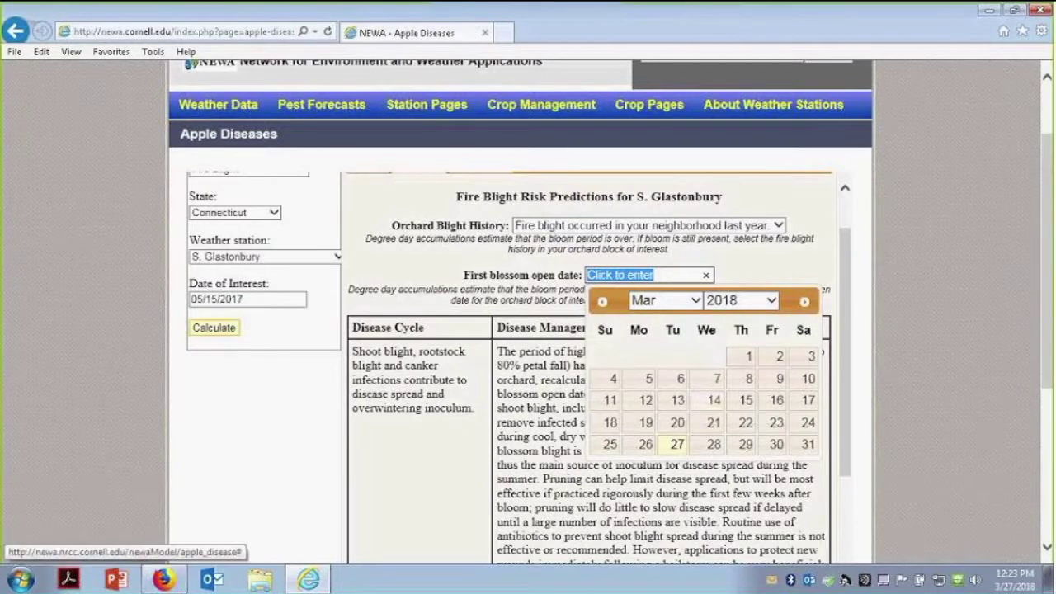
{"action": "left_click", "coordinate": [646, 401]}
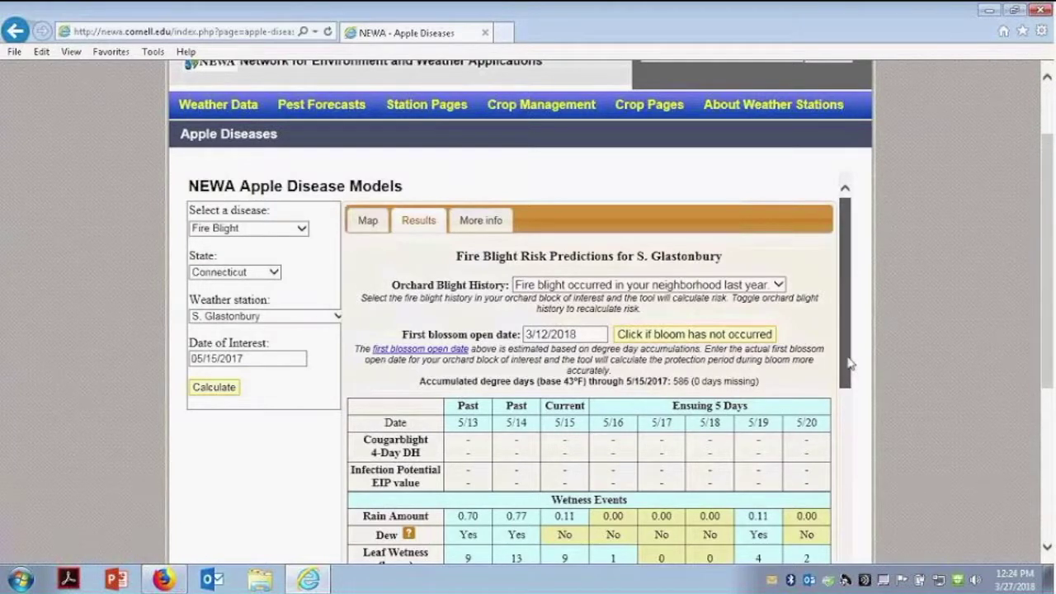
Examine the fire blight risk table, including wetness events, and the disease management advice with its risk levels
{"action": "scroll", "coordinate": [850, 363], "scroll_direction": "down", "scroll_amount": 2}
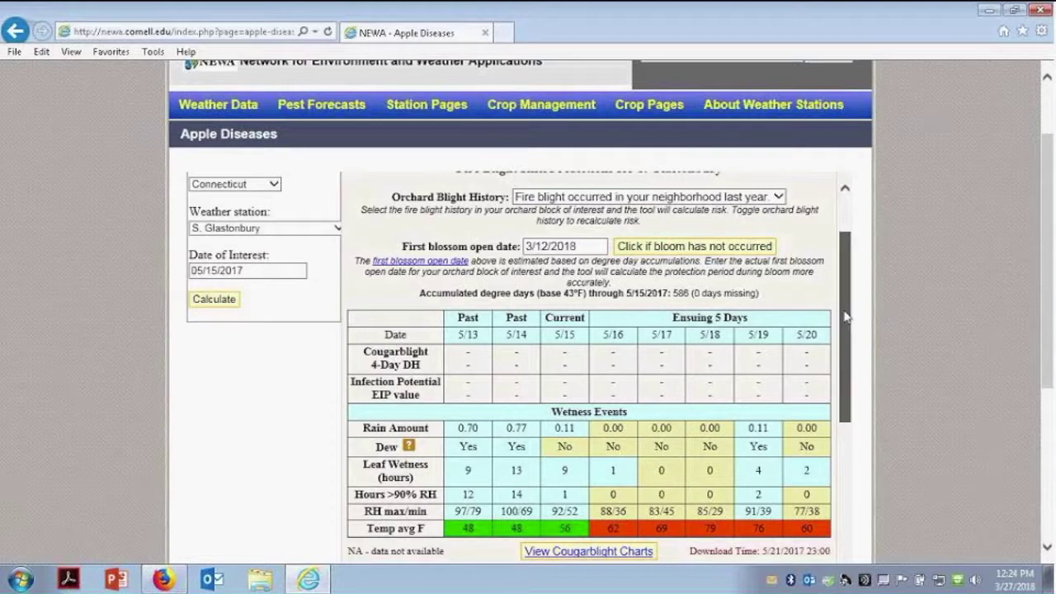
{"action": "left_click_drag", "start_coordinate": [845, 315], "coordinate": [849, 339]}
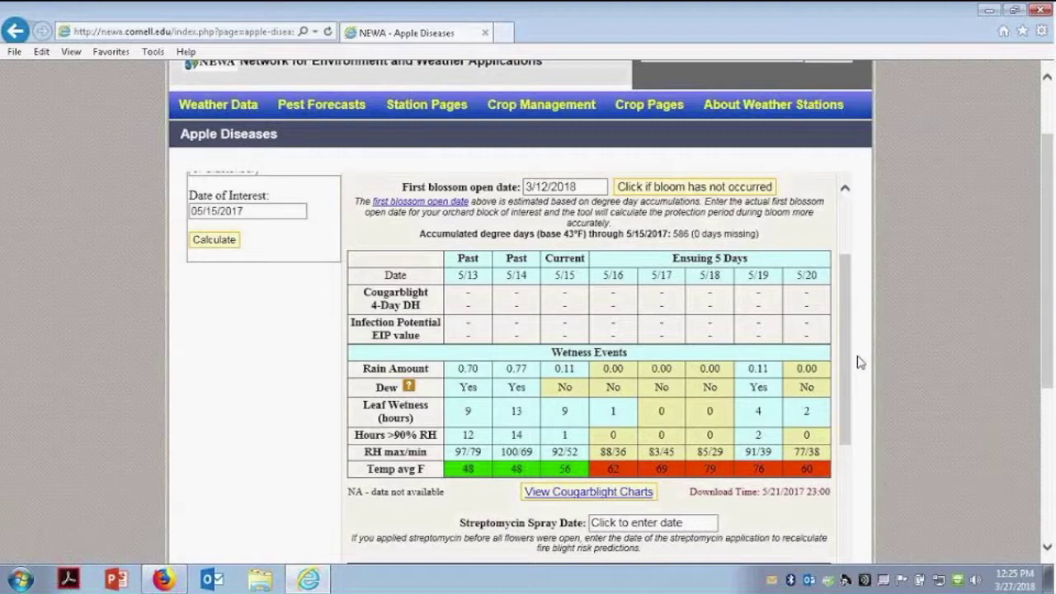
{"action": "left_click_drag", "start_coordinate": [848, 363], "coordinate": [848, 460]}
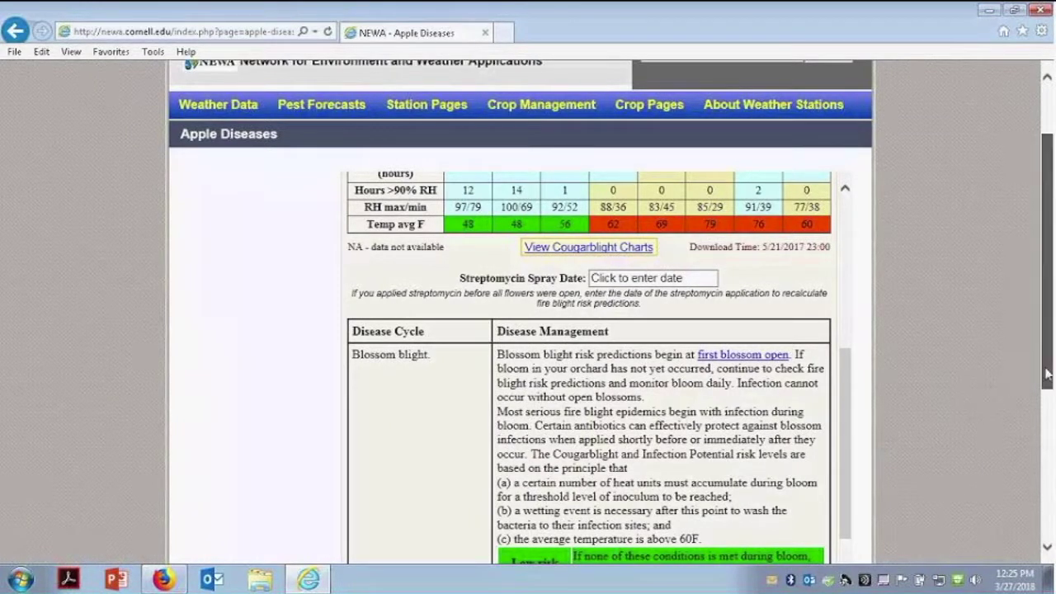
{"action": "scroll", "coordinate": [468, 356], "scroll_direction": "down", "scroll_amount": 2}
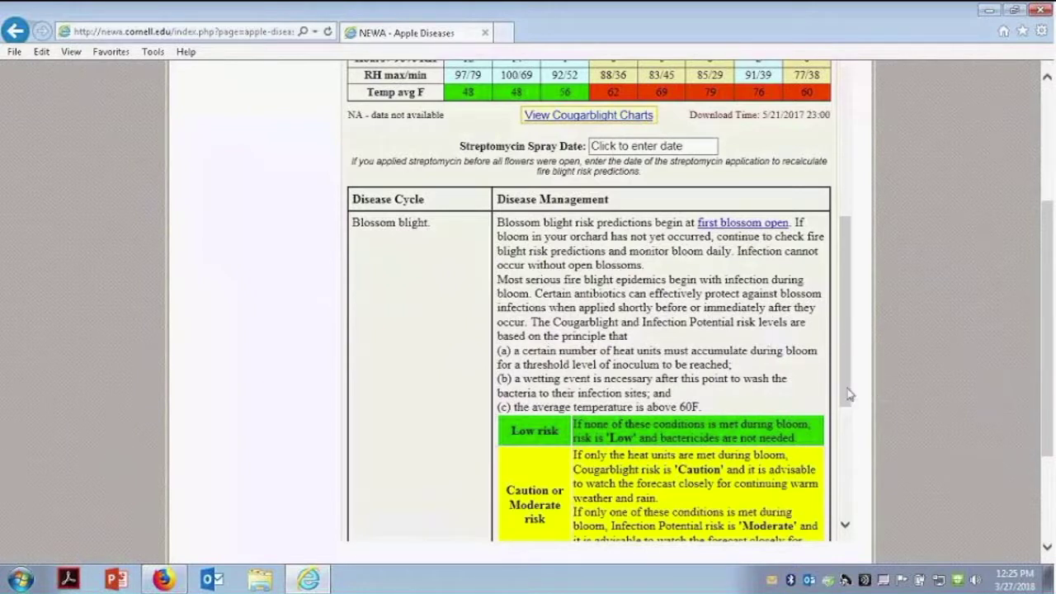
{"action": "mouse_move", "coordinate": [850, 395]}
{"action": "left_mouse_down"}
{"action": "mouse_move", "coordinate": [850, 468]}
{"action": "mouse_move", "coordinate": [850, 339]}
{"action": "left_mouse_up"}
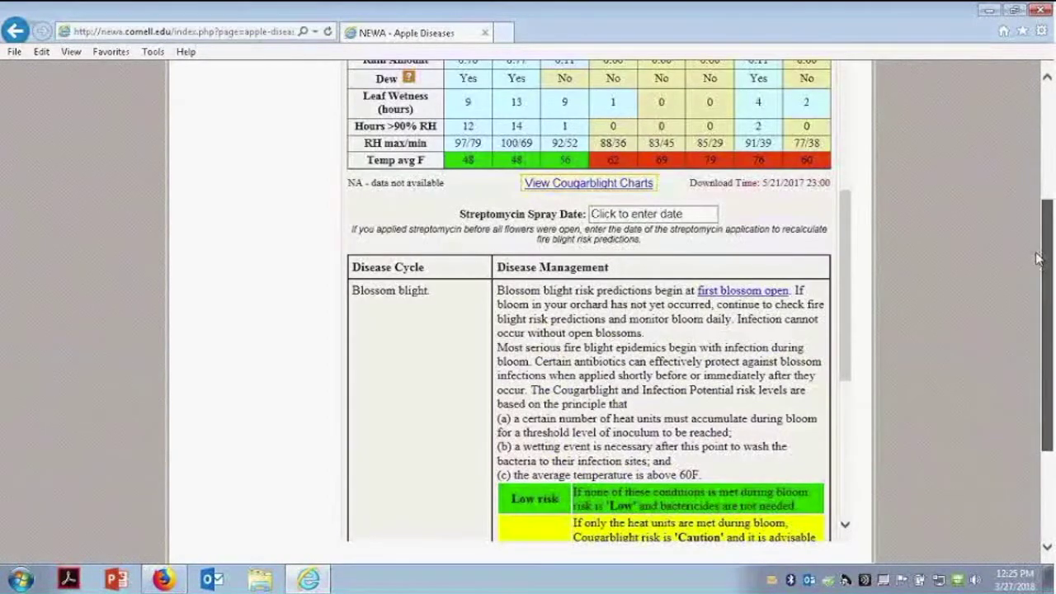
Open the Apple Insects forecast models and choose Apple Maggot as the pest
{"action": "scroll", "coordinate": [1038, 258], "scroll_direction": "up", "scroll_amount": 2}
{"action": "mouse_move", "coordinate": [307, 99]}
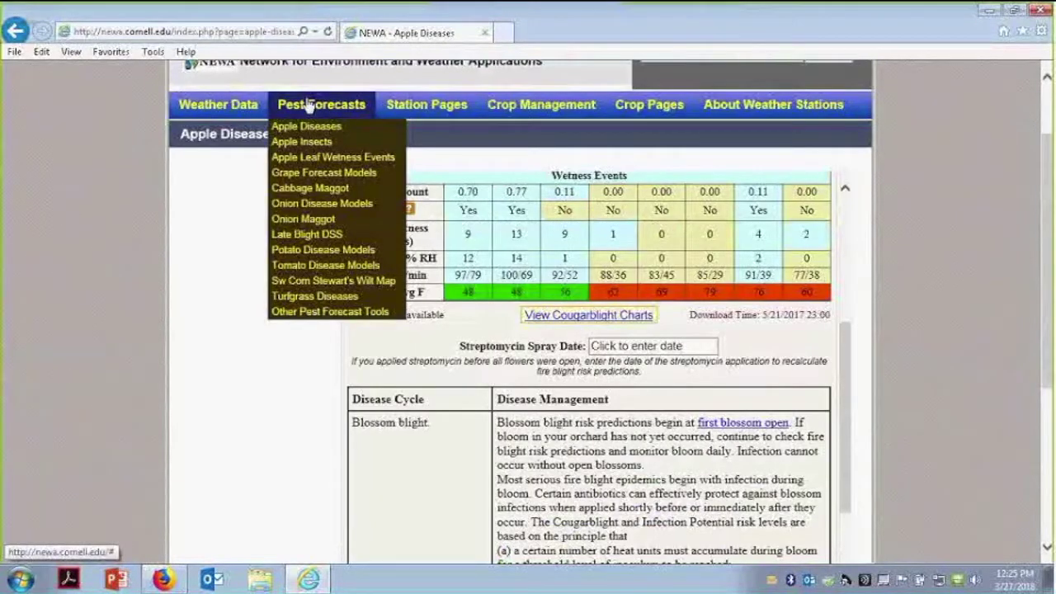
{"action": "left_click", "coordinate": [302, 143]}
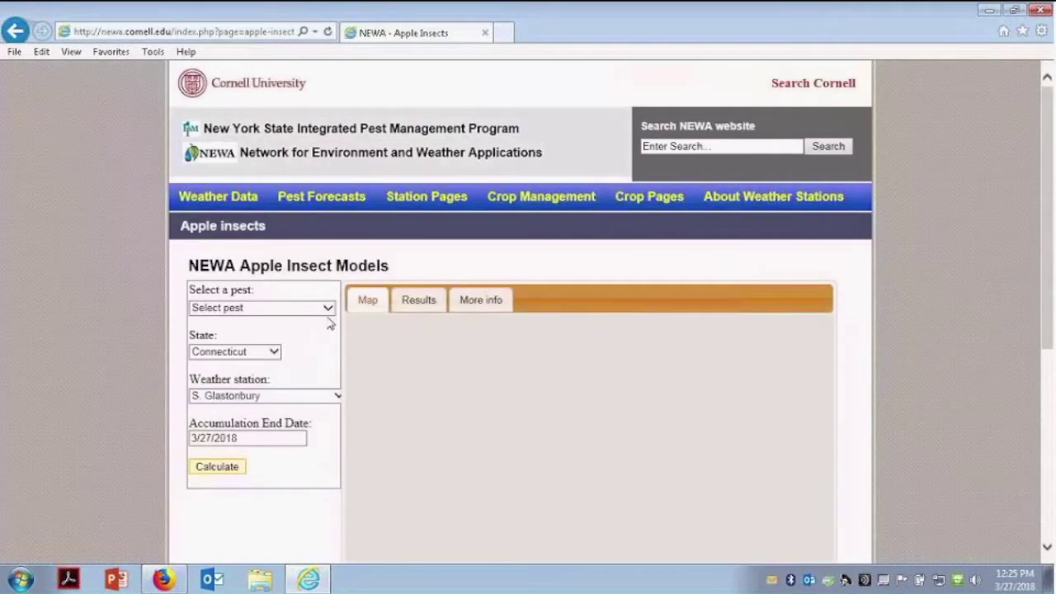
{"action": "left_click", "coordinate": [329, 308]}
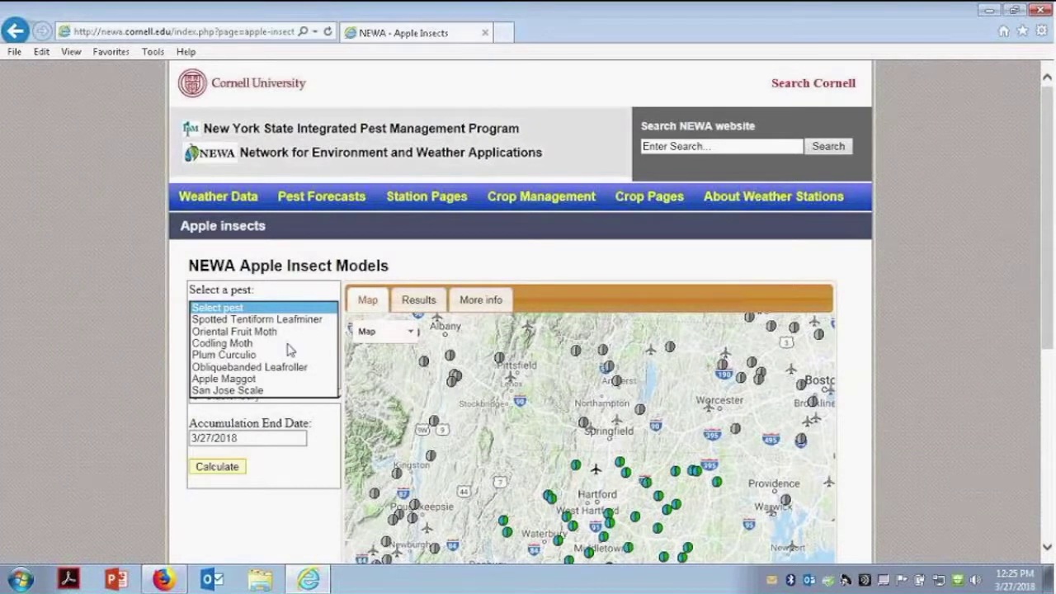
{"action": "left_click", "coordinate": [247, 379]}
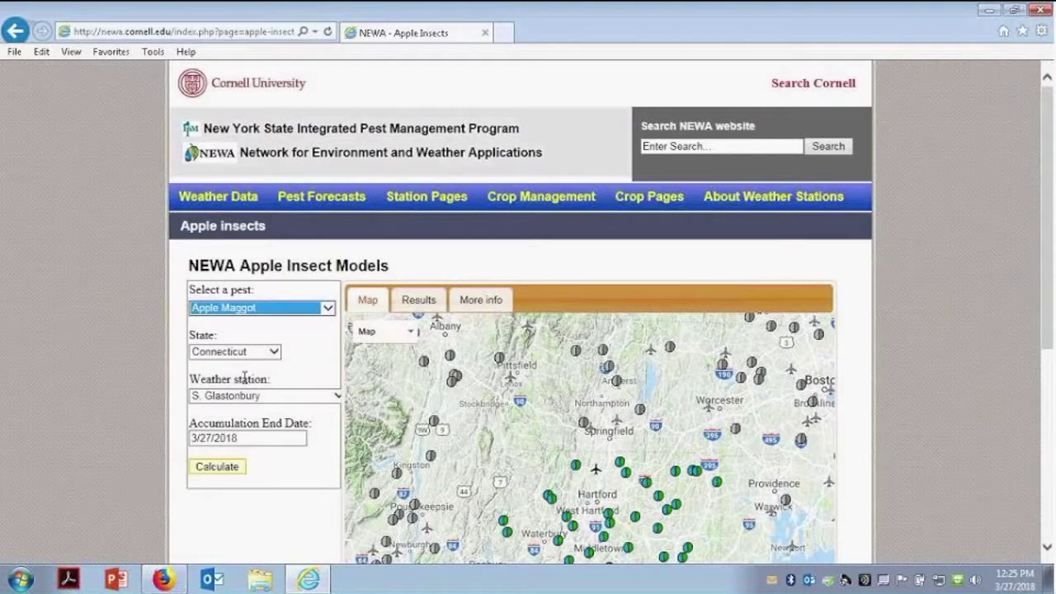
Set the accumulation end date to 06/27/2017 and calculate the apple maggot results for S. Glastonbury
{"action": "left_click", "coordinate": [245, 438]}
{"action": "left_click", "coordinate": [205, 466]}
{"action": "left_click", "coordinate": [205, 466]}
{"action": "left_click", "coordinate": [205, 466]}
{"action": "left_click", "coordinate": [205, 466]}
{"action": "left_click", "coordinate": [205, 466]}
{"action": "left_click", "coordinate": [205, 466]}
{"action": "left_click", "coordinate": [206, 466]}
{"action": "left_click", "coordinate": [206, 466]}
{"action": "left_click", "coordinate": [206, 466]}
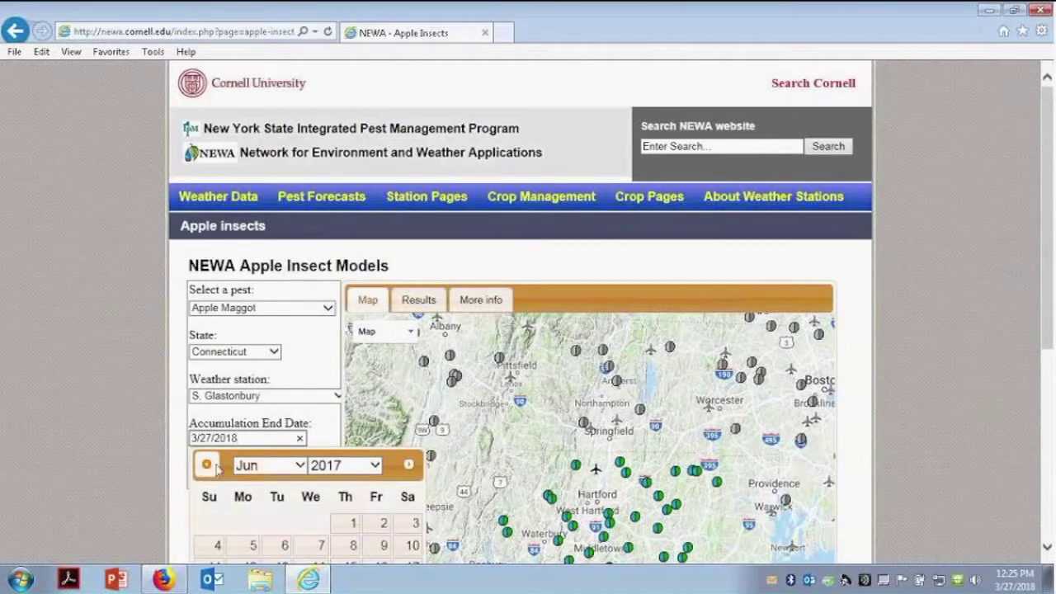
{"action": "scroll", "coordinate": [351, 499], "scroll_direction": "down", "scroll_amount": 1}
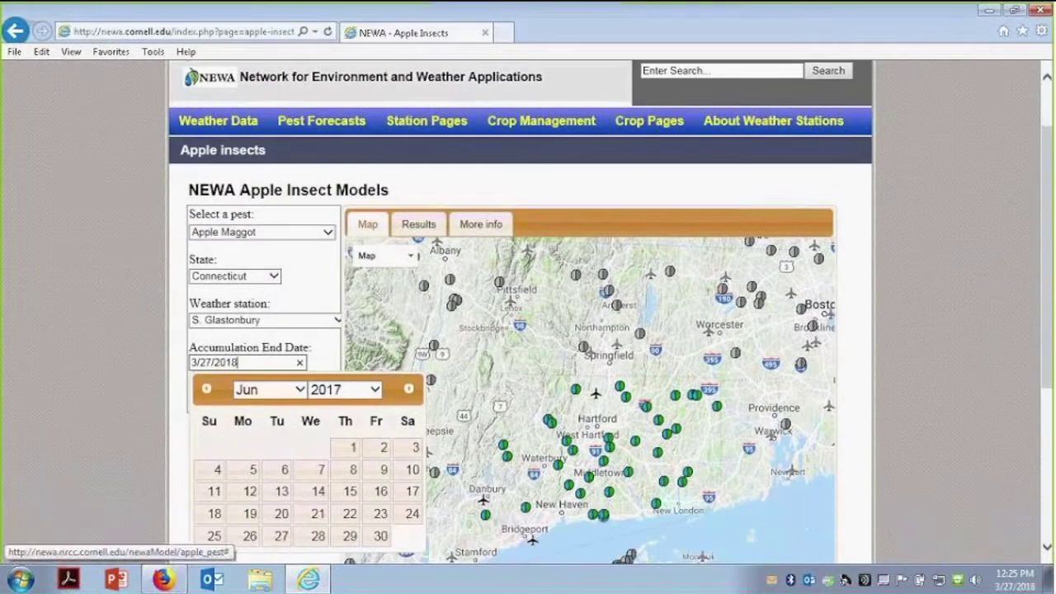
{"action": "left_click", "coordinate": [280, 535]}
{"action": "left_click", "coordinate": [219, 393]}
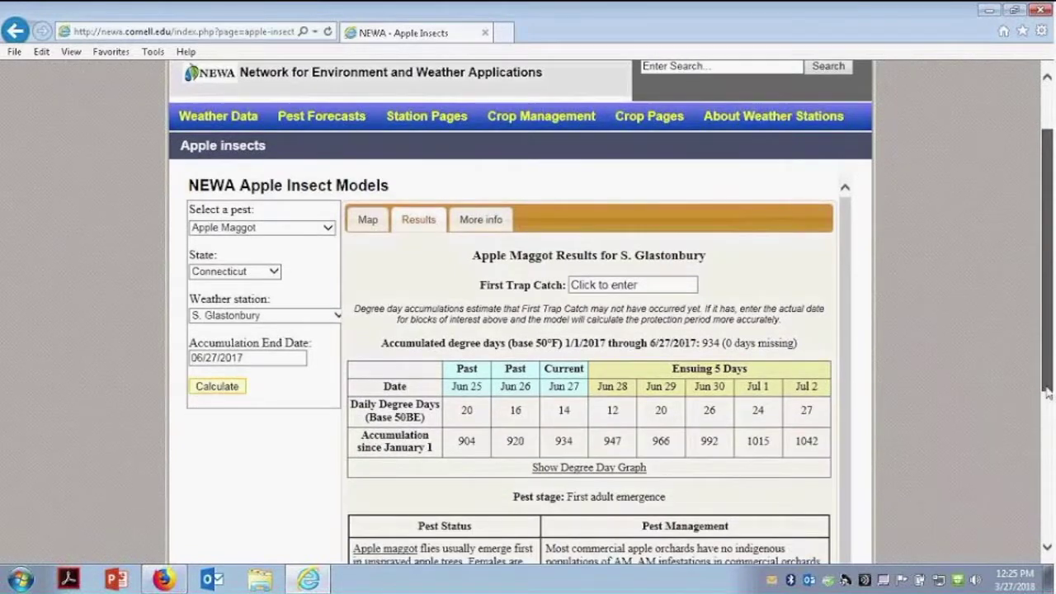
Review the apple maggot results, then set the accumulation end date to 07/12/2017 and recalculate
{"action": "scroll", "coordinate": [639, 247], "scroll_direction": "down", "scroll_amount": 1}
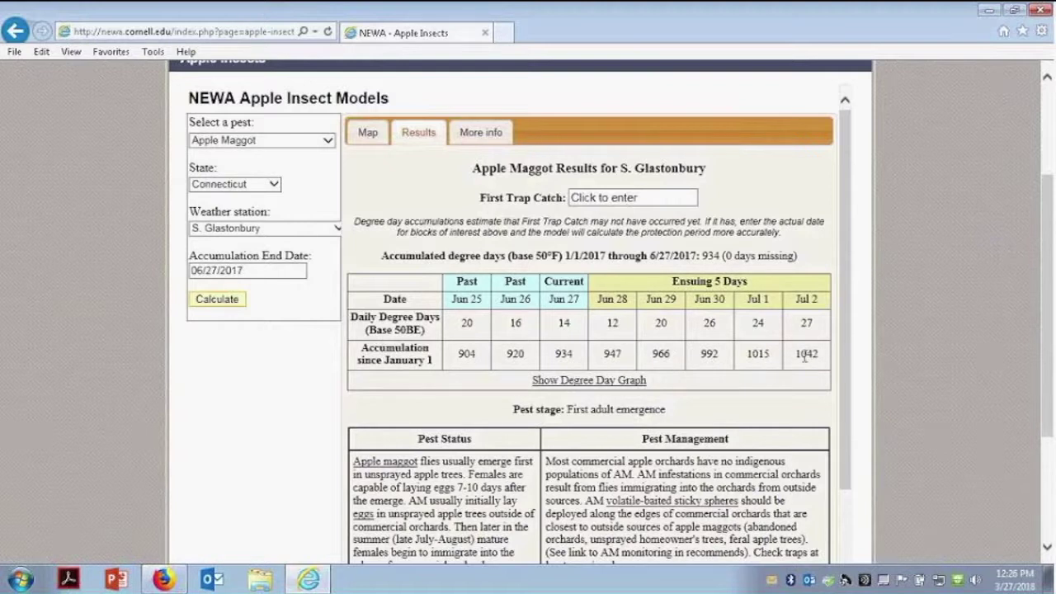
{"action": "left_click_drag", "start_coordinate": [849, 414], "coordinate": [850, 419]}
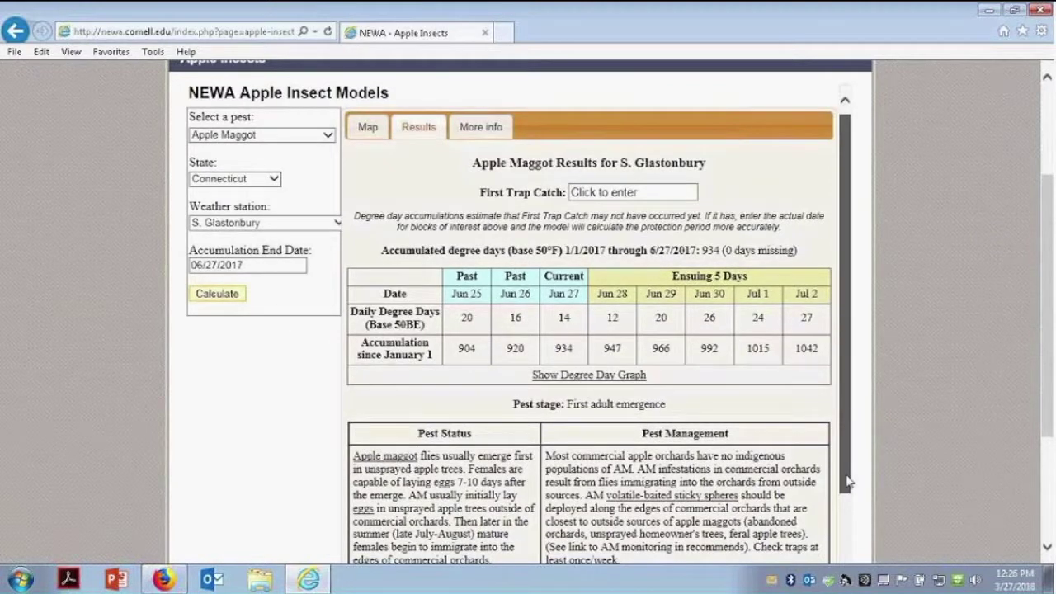
{"action": "scroll", "coordinate": [849, 420], "scroll_direction": "down", "scroll_amount": 2}
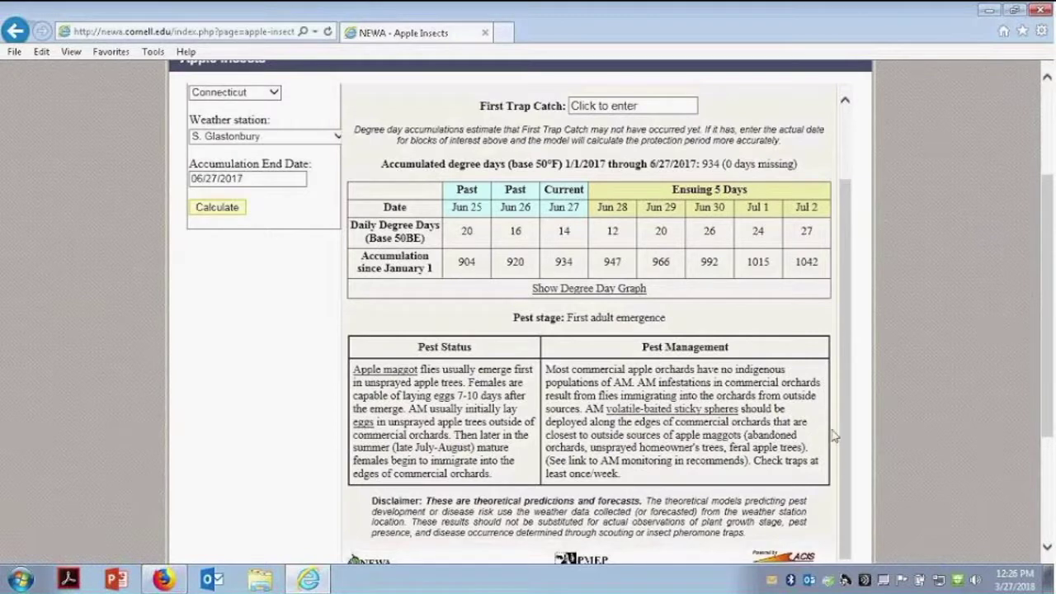
{"action": "left_click", "coordinate": [254, 179]}
{"action": "left_click", "coordinate": [408, 206]}
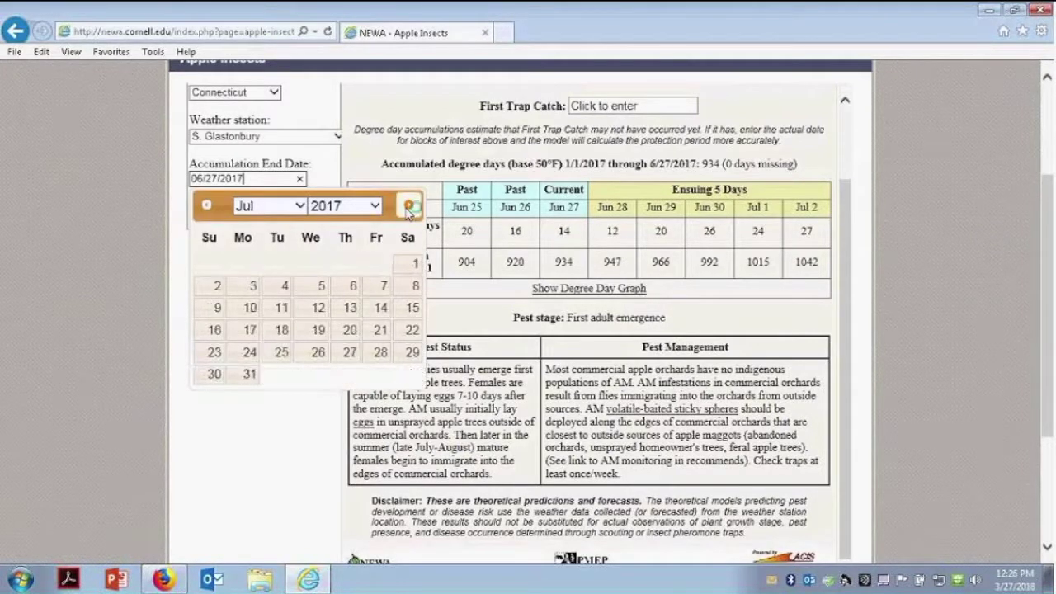
{"action": "left_click", "coordinate": [311, 307]}
{"action": "left_click", "coordinate": [216, 207]}
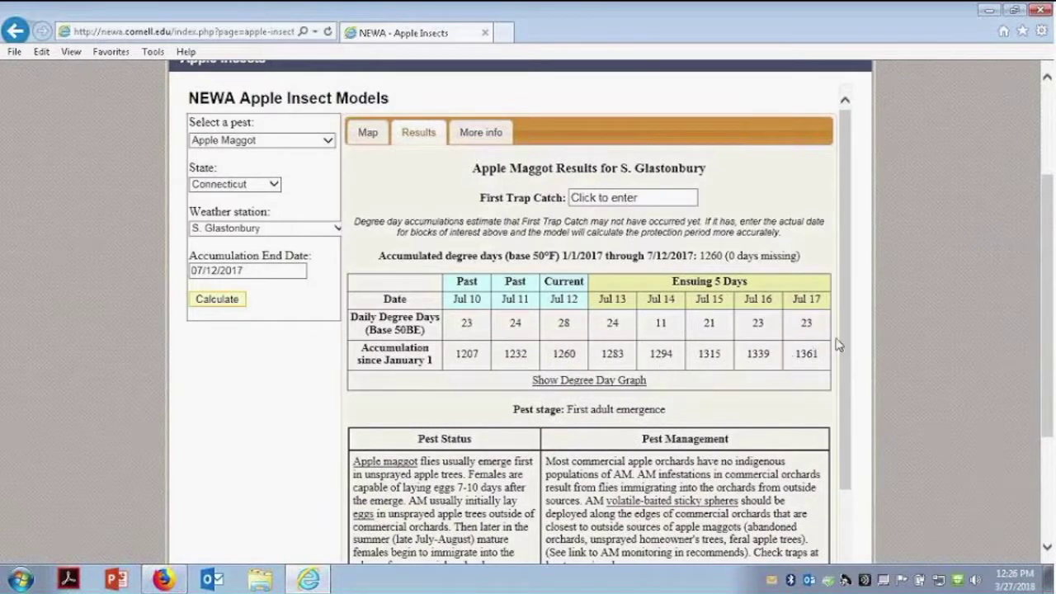
Check the recalculated apple maggot pest status and management advice, and open the Apple Leaf Wetness Events page
{"action": "left_click_drag", "start_coordinate": [844, 346], "coordinate": [850, 430]}
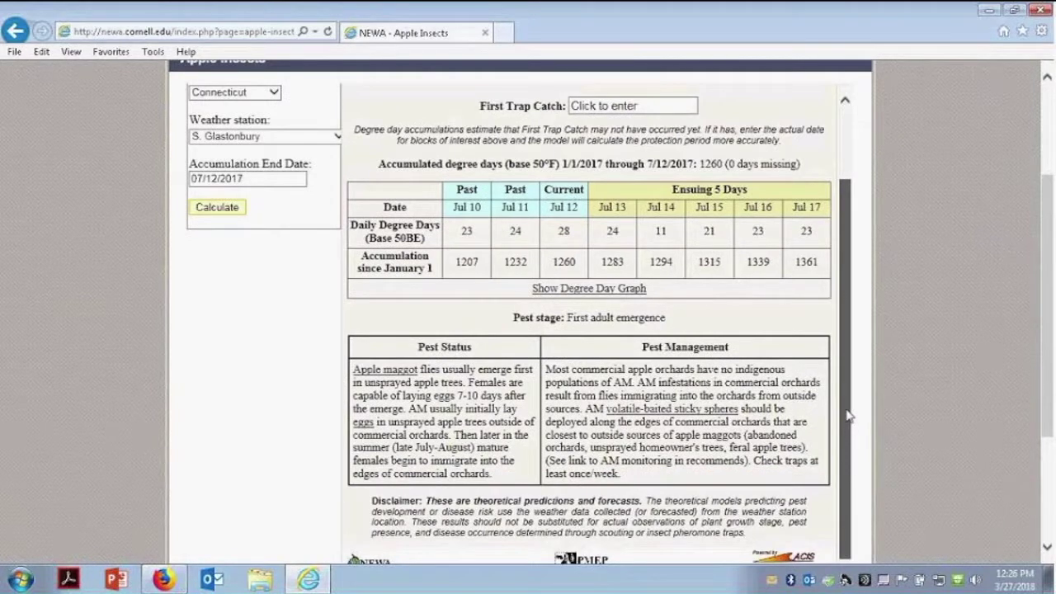
{"action": "left_click_drag", "start_coordinate": [848, 416], "coordinate": [847, 343]}
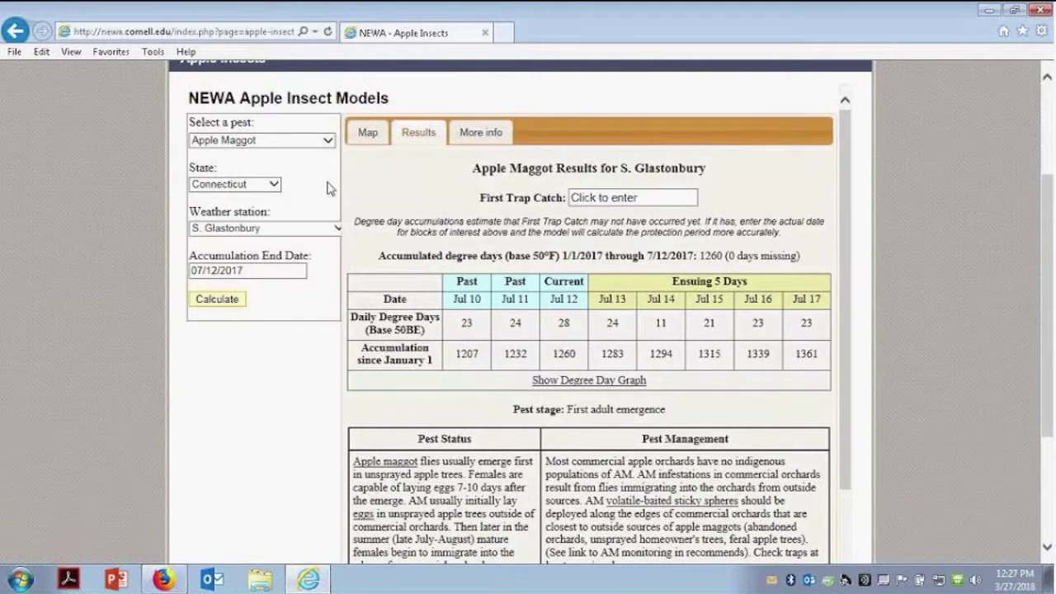
{"action": "scroll", "coordinate": [337, 195], "scroll_direction": "up", "scroll_amount": 1}
{"action": "scroll", "coordinate": [337, 195], "scroll_direction": "up", "scroll_amount": 3}
{"action": "mouse_move", "coordinate": [336, 195]}
{"action": "left_click", "coordinate": [316, 239]}
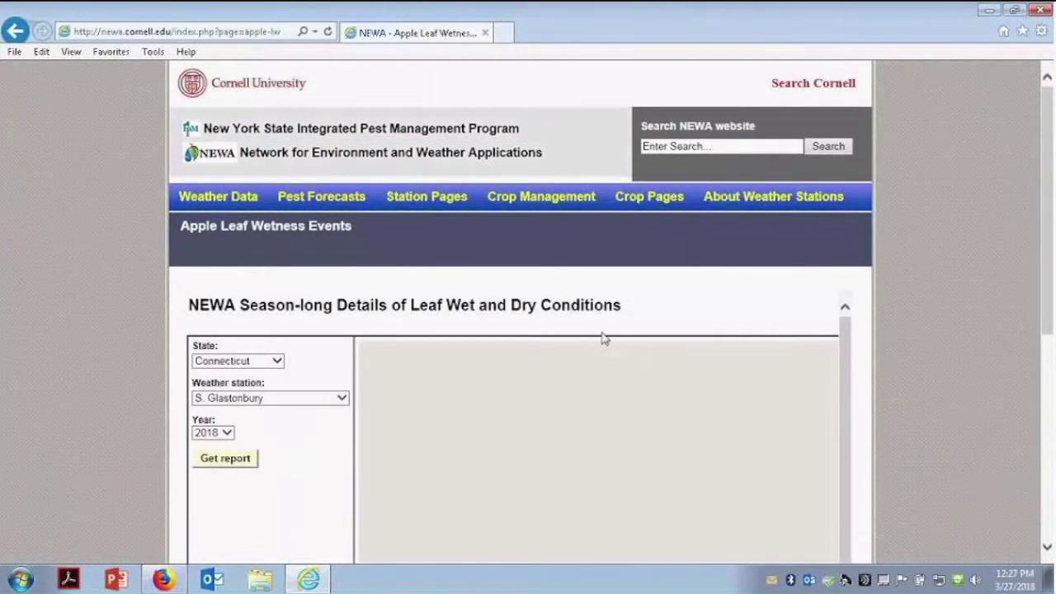
Get the 2017 leaf wetness report for S. Glastonbury and look through its wet and dry log
{"action": "scroll", "coordinate": [1046, 369], "scroll_direction": "down", "scroll_amount": 3}
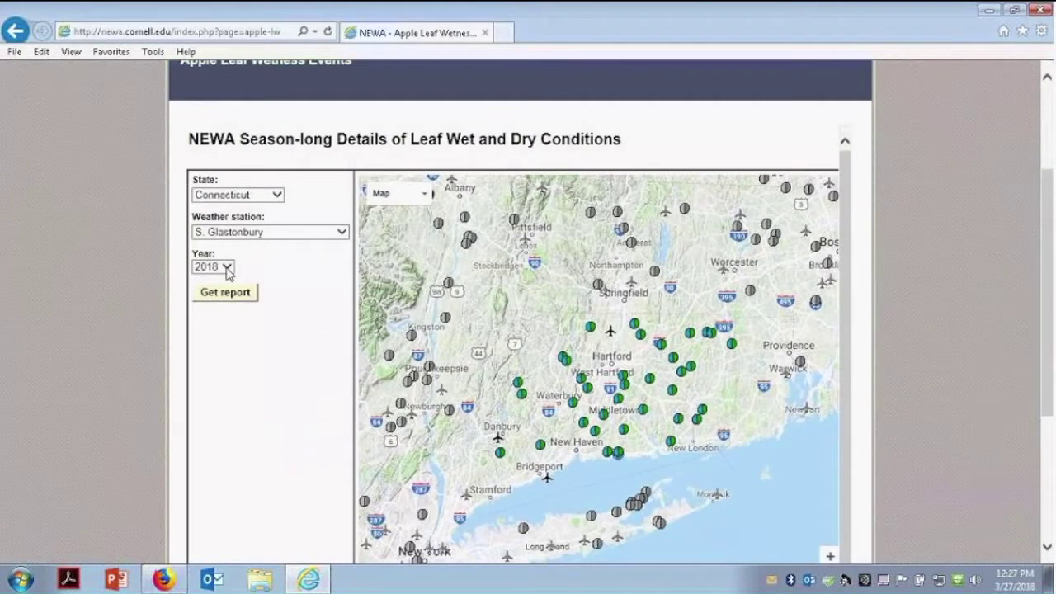
{"action": "left_click", "coordinate": [215, 269]}
{"action": "left_click", "coordinate": [212, 287]}
{"action": "left_click", "coordinate": [224, 296]}
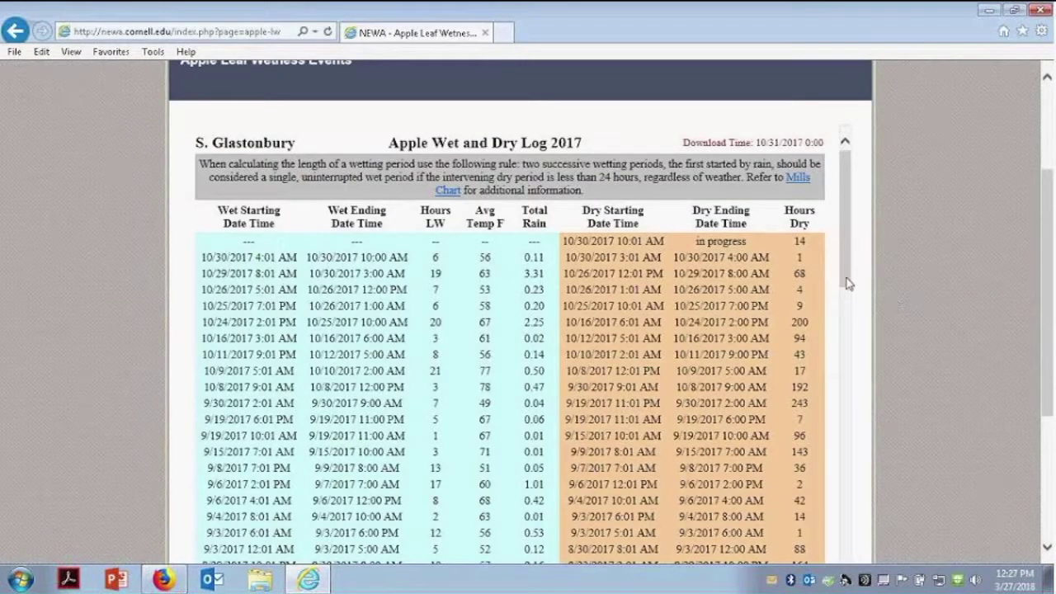
{"action": "left_click_drag", "start_coordinate": [849, 282], "coordinate": [850, 313]}
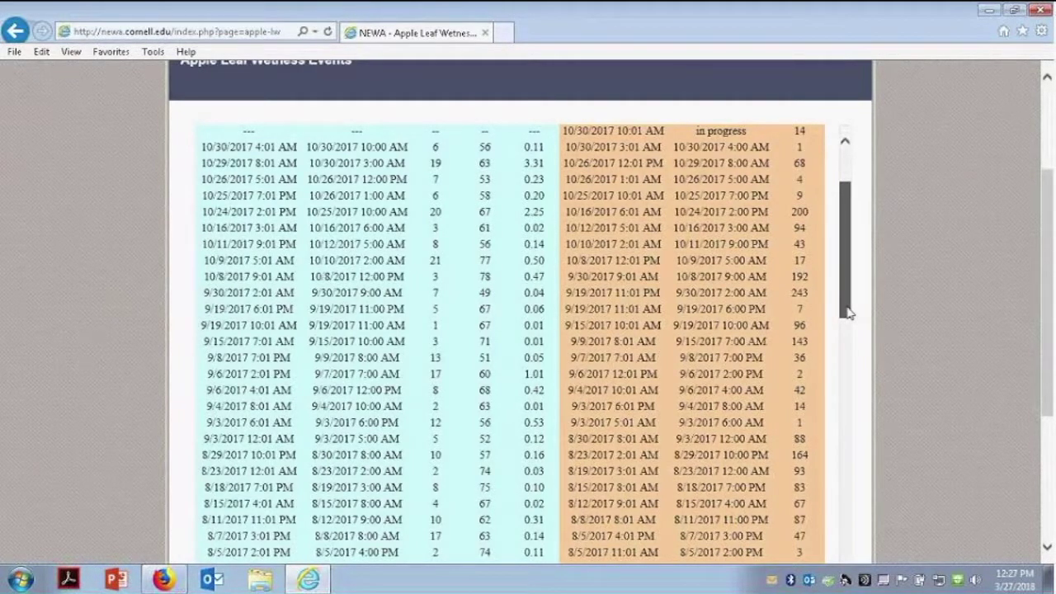
{"action": "left_click_drag", "start_coordinate": [849, 312], "coordinate": [850, 279]}
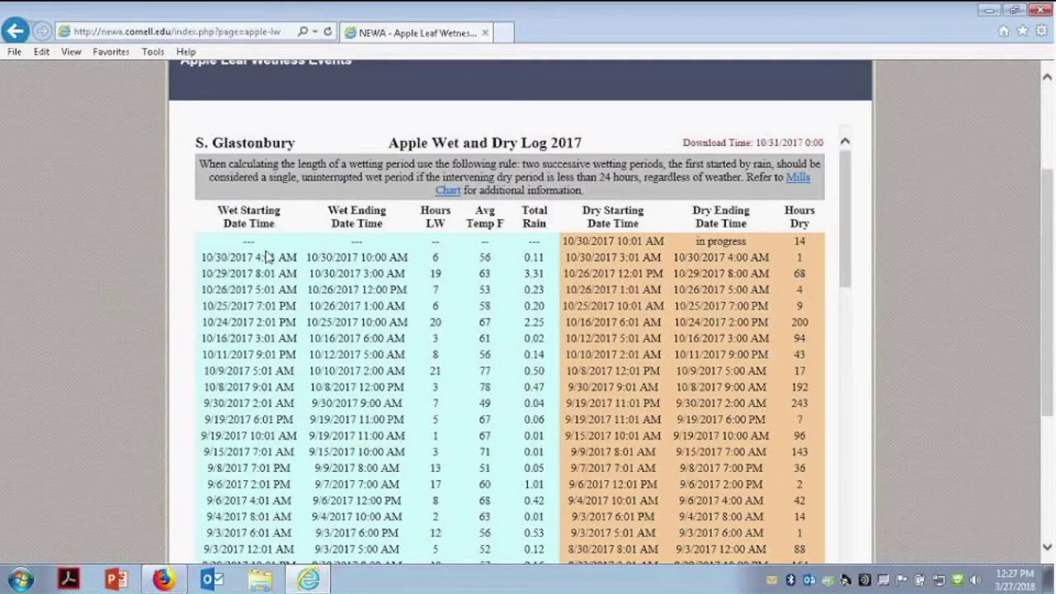
Open the Grape Forecast Models page and select Grape Diseases as the model for S. Glastonbury, Connecticut
{"action": "scroll", "coordinate": [306, 213], "scroll_direction": "up", "scroll_amount": 1}
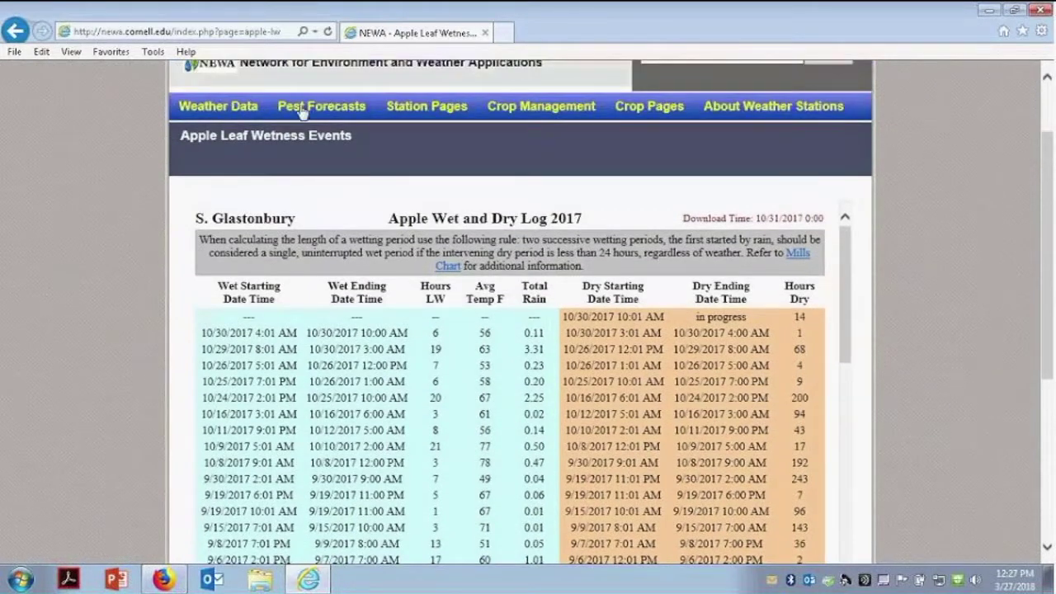
{"action": "mouse_move", "coordinate": [300, 114]}
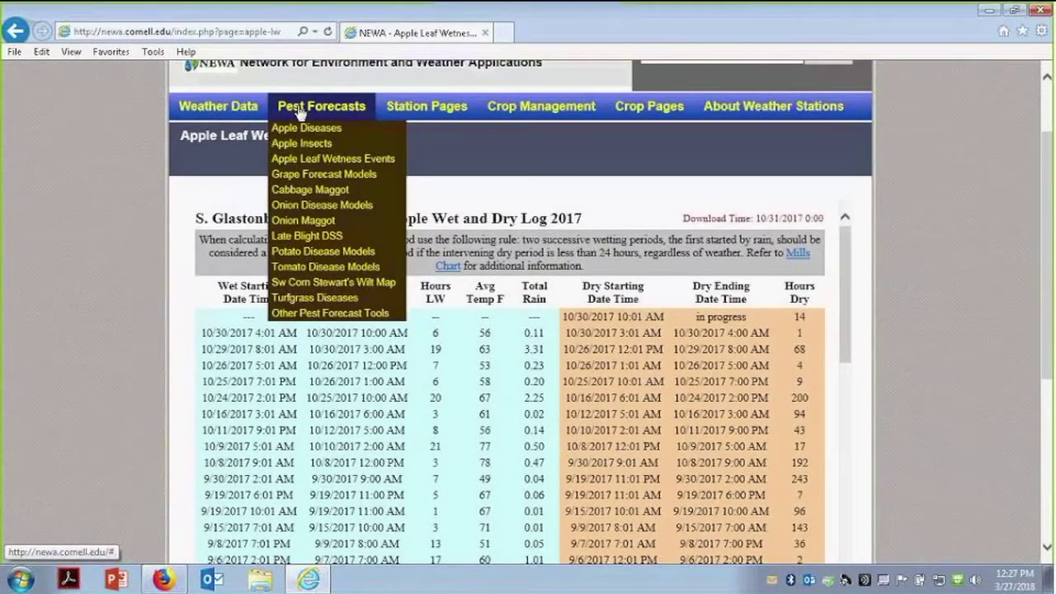
{"action": "left_click", "coordinate": [292, 175]}
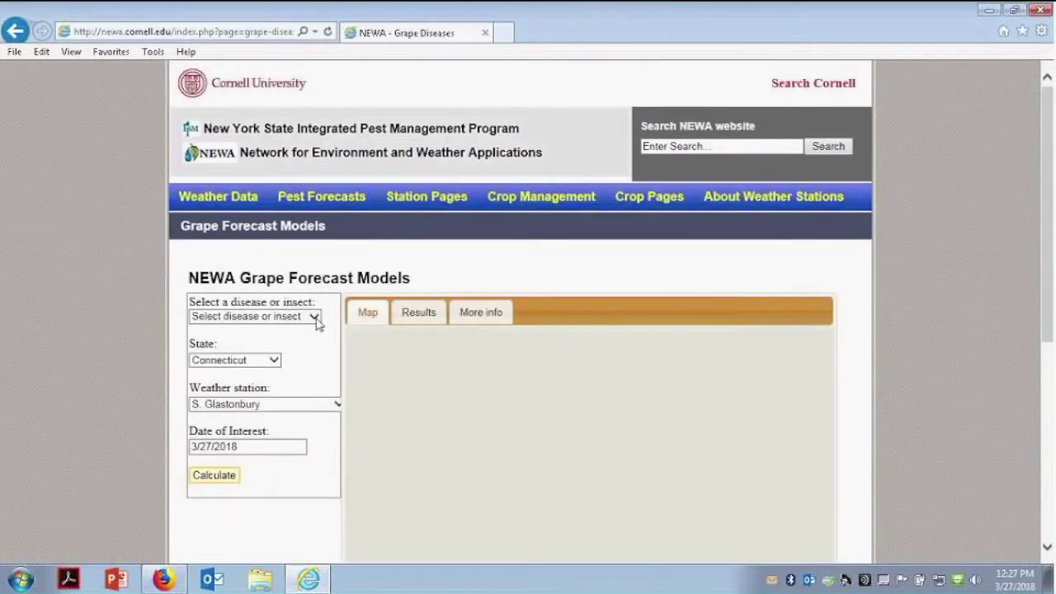
{"action": "left_click", "coordinate": [314, 317]}
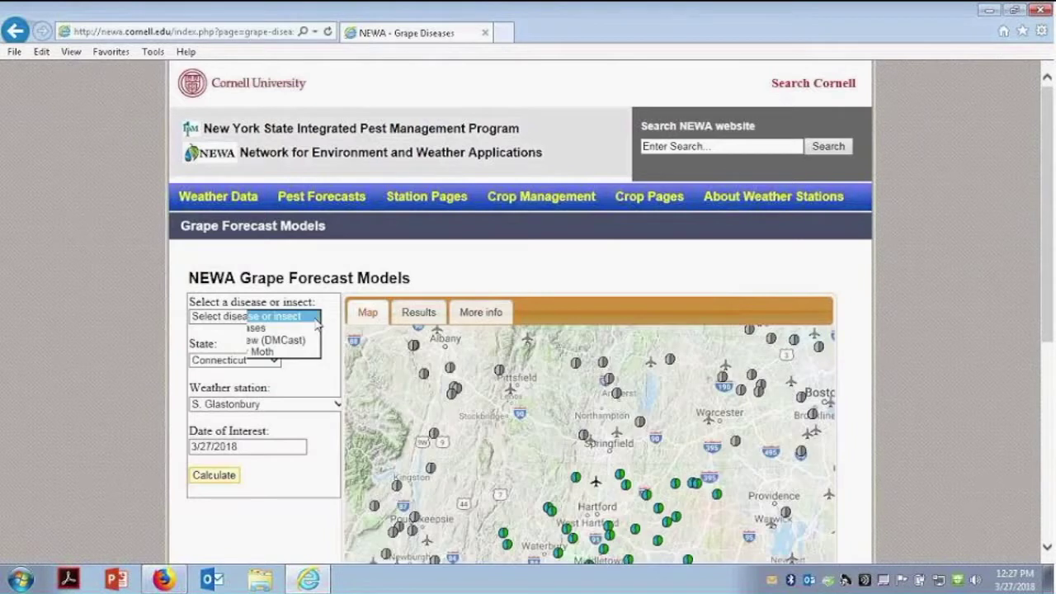
{"action": "left_click", "coordinate": [254, 329]}
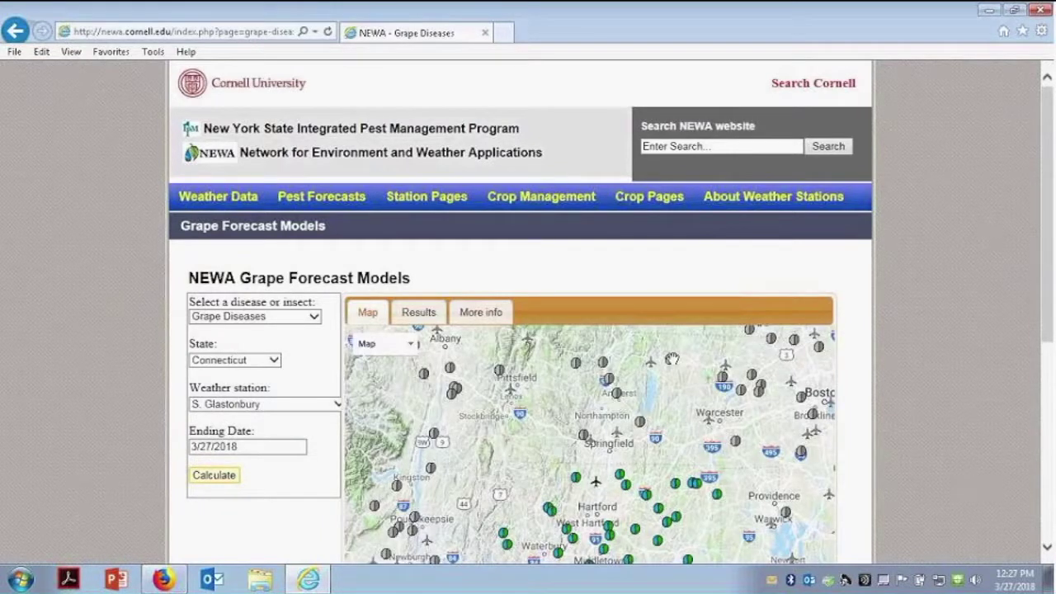
Set the ending date to 07/19/2017 and calculate the grape disease results for S. Glastonbury
{"action": "left_click", "coordinate": [213, 445]}
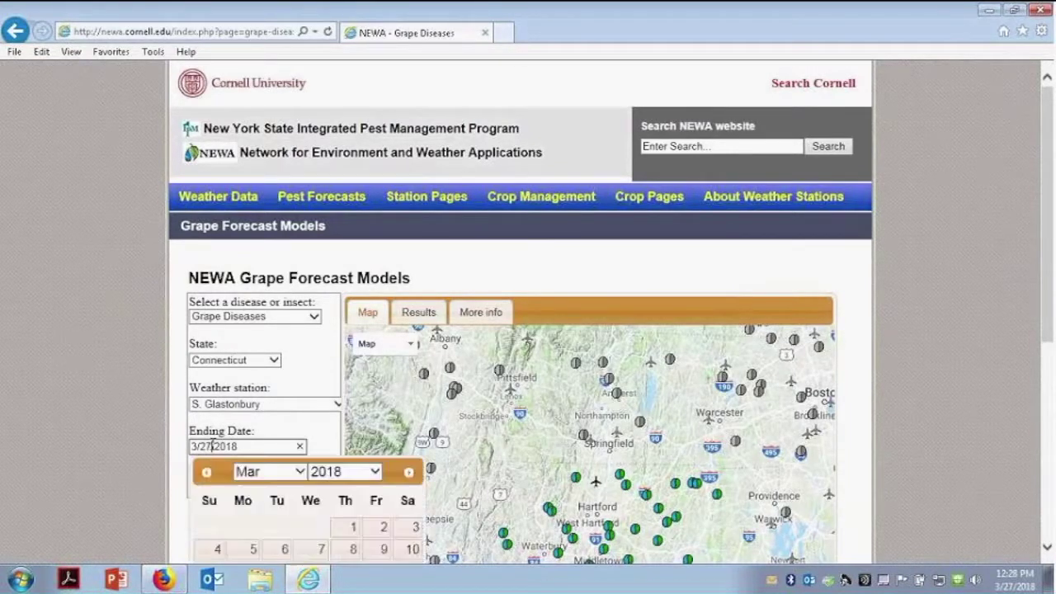
{"action": "left_click", "coordinate": [205, 471]}
{"action": "left_click", "coordinate": [206, 473]}
{"action": "left_click", "coordinate": [206, 473]}
{"action": "left_click", "coordinate": [206, 473]}
{"action": "left_click", "coordinate": [206, 472]}
{"action": "left_click", "coordinate": [206, 473]}
{"action": "left_click", "coordinate": [206, 473]}
{"action": "left_click", "coordinate": [207, 473]}
{"action": "left_click", "coordinate": [206, 473]}
{"action": "left_click", "coordinate": [408, 472]}
{"action": "scroll", "coordinate": [384, 483], "scroll_direction": "down", "scroll_amount": 1}
{"action": "scroll", "coordinate": [342, 446], "scroll_direction": "down", "scroll_amount": 2}
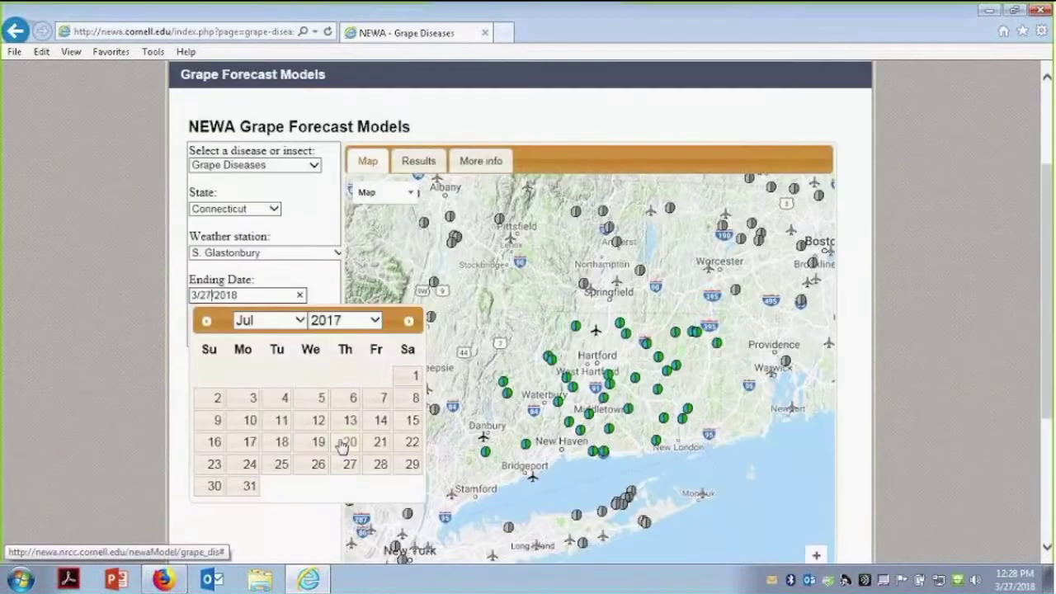
{"action": "left_click", "coordinate": [316, 439]}
{"action": "left_click", "coordinate": [208, 328]}
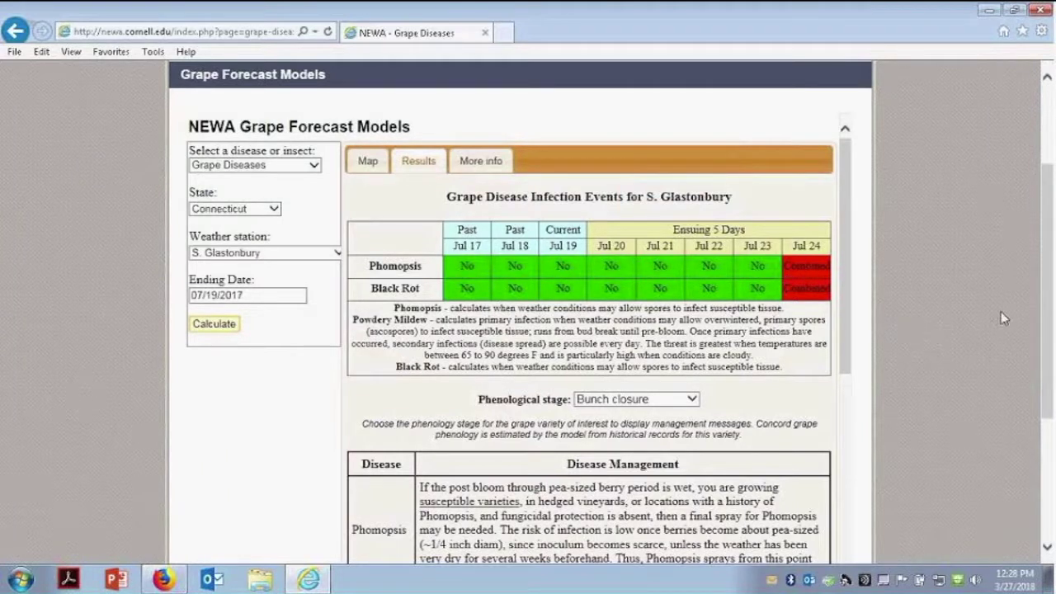
Review the grape disease infection events, the phenological stage choices and the disease management advice
{"action": "scroll", "coordinate": [1046, 305], "scroll_direction": "down", "scroll_amount": 2}
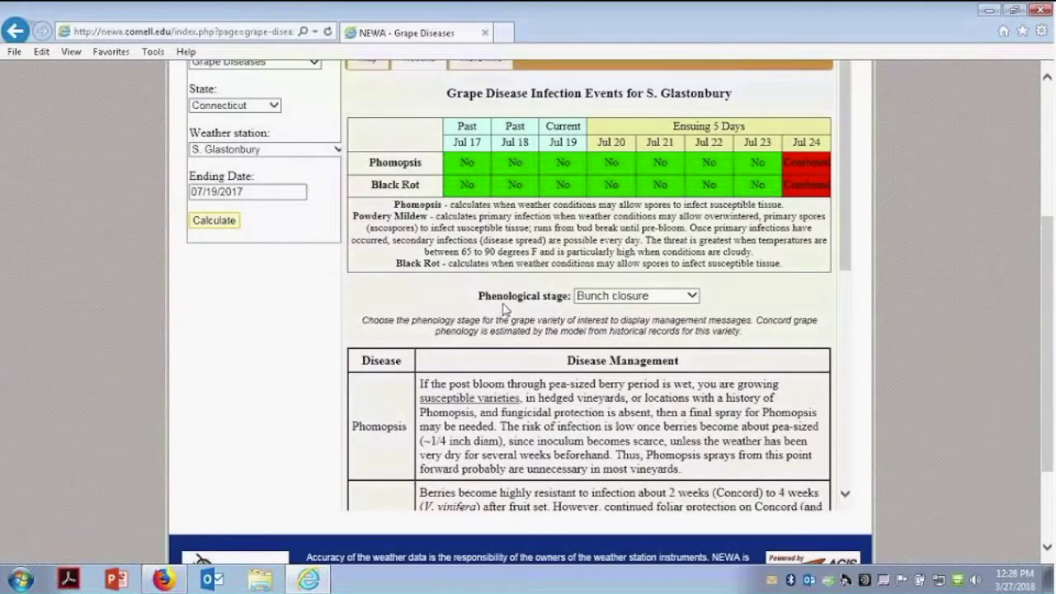
{"action": "left_click", "coordinate": [692, 298]}
{"action": "left_click", "coordinate": [692, 299]}
{"action": "left_click_drag", "start_coordinate": [851, 269], "coordinate": [865, 453]}
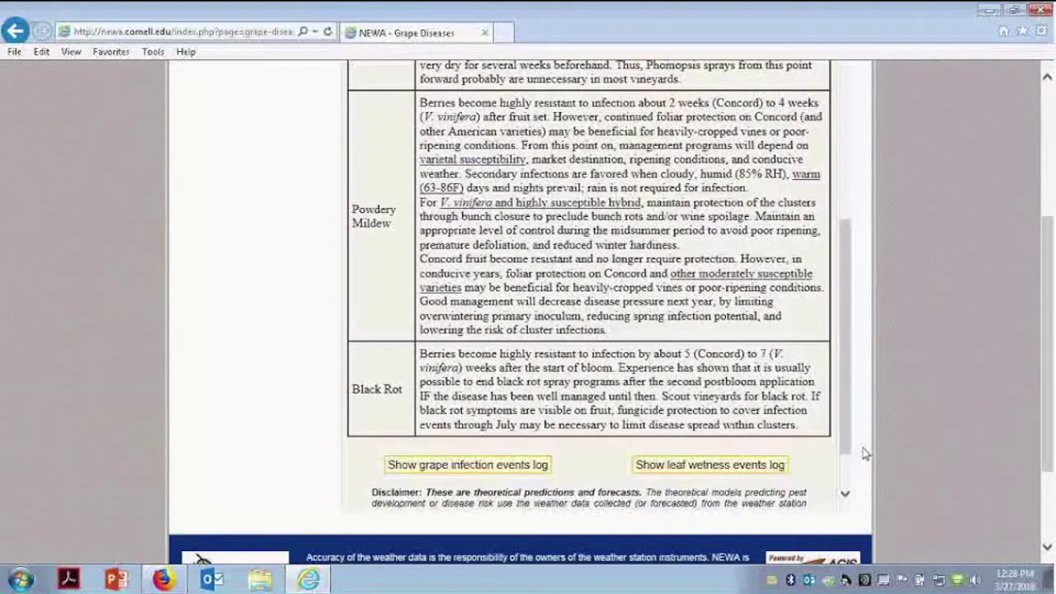
Show and look through the grape infection events log, and open the additional information on grape diseases
{"action": "left_click", "coordinate": [486, 469]}
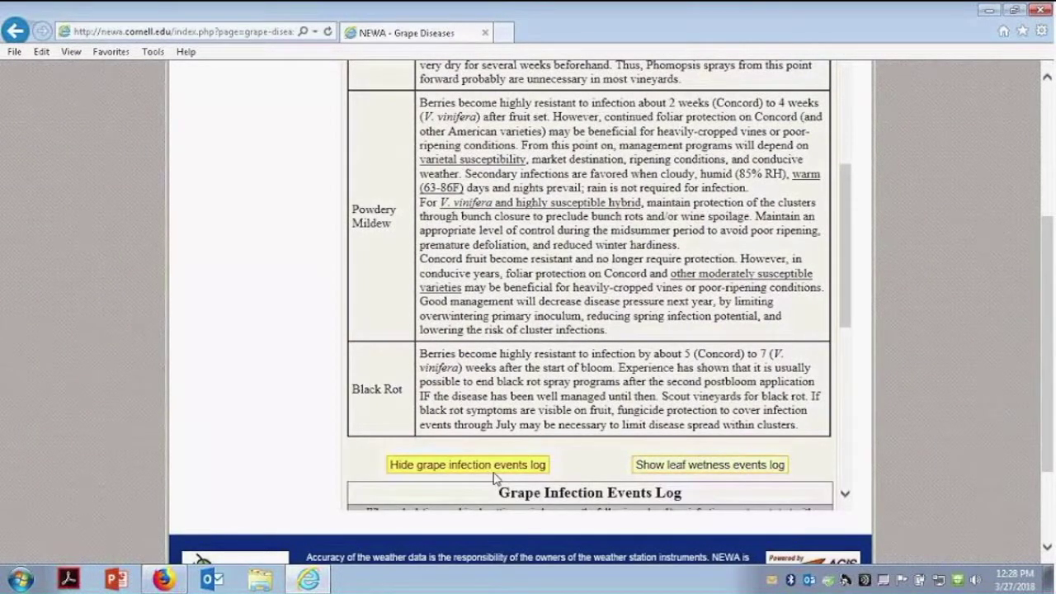
{"action": "left_click_drag", "start_coordinate": [848, 312], "coordinate": [850, 462]}
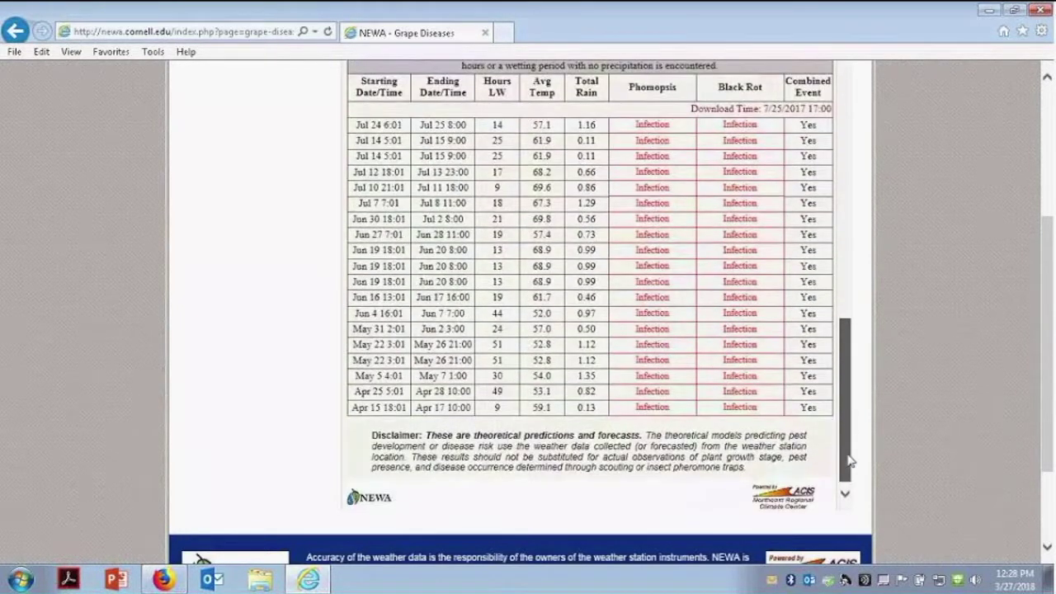
{"action": "left_click_drag", "start_coordinate": [850, 383], "coordinate": [850, 132]}
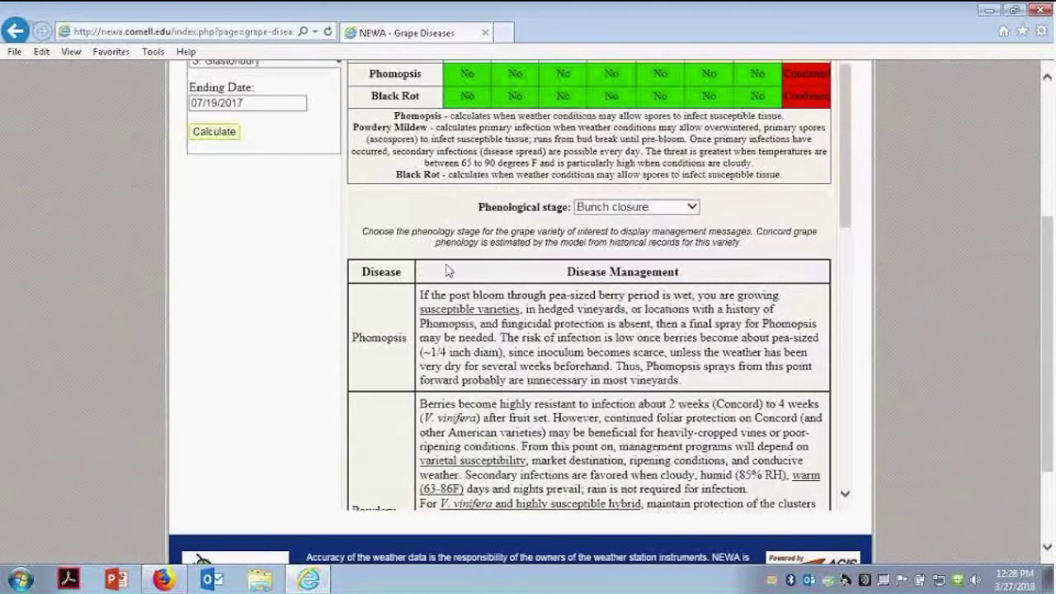
{"action": "scroll", "coordinate": [452, 288], "scroll_direction": "up", "scroll_amount": 1}
{"action": "scroll", "coordinate": [462, 248], "scroll_direction": "up", "scroll_amount": 3}
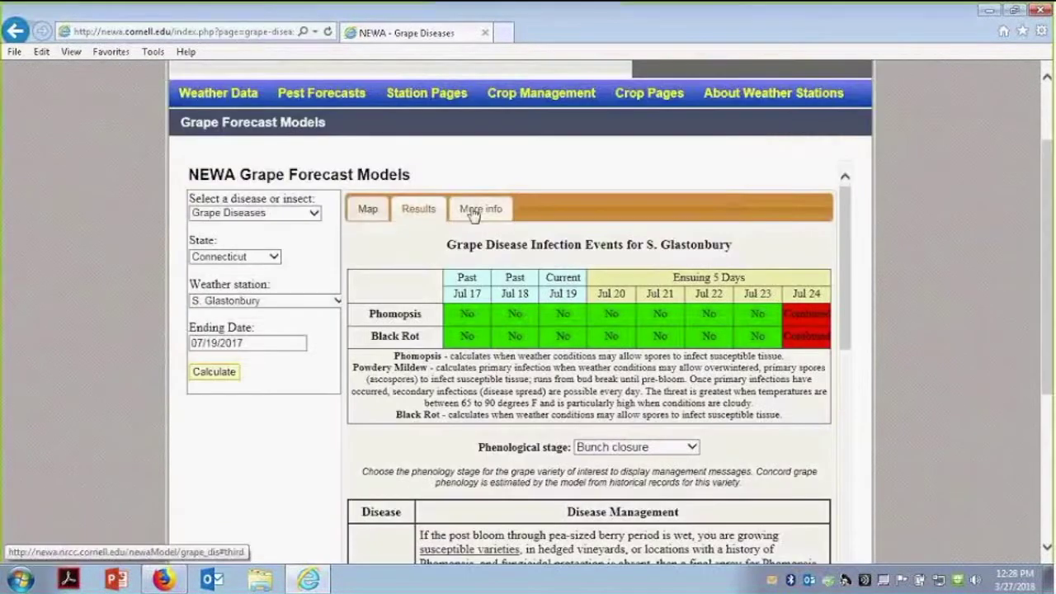
{"action": "left_click", "coordinate": [479, 211]}
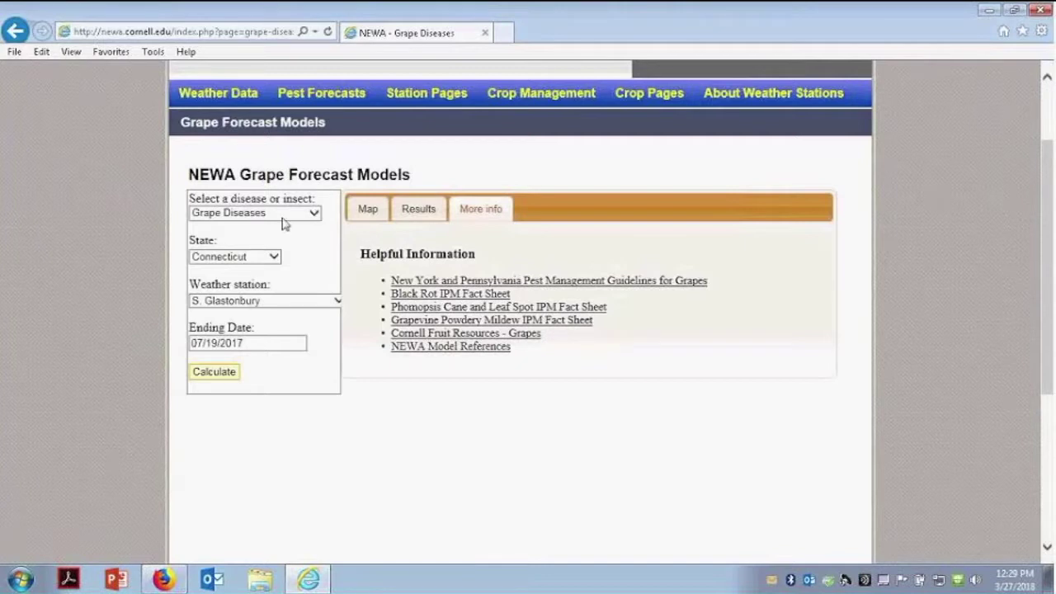
Select the Downy Mildew (DMCast) model and choose Pinot Noir as the cultivar
{"action": "left_click", "coordinate": [252, 218]}
{"action": "left_click", "coordinate": [243, 225]}
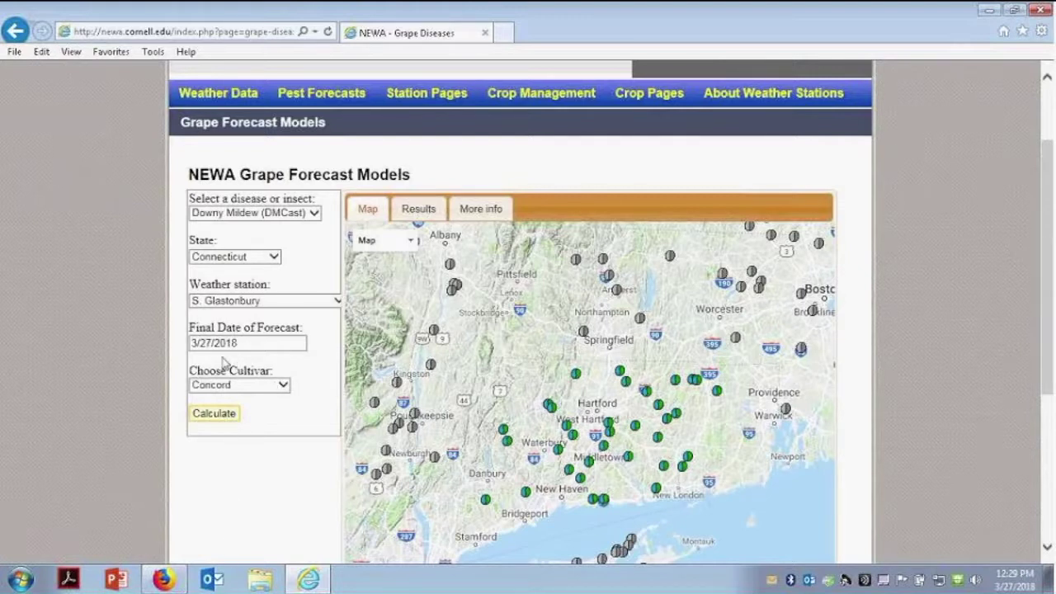
{"action": "left_click", "coordinate": [216, 413]}
{"action": "left_click", "coordinate": [237, 479]}
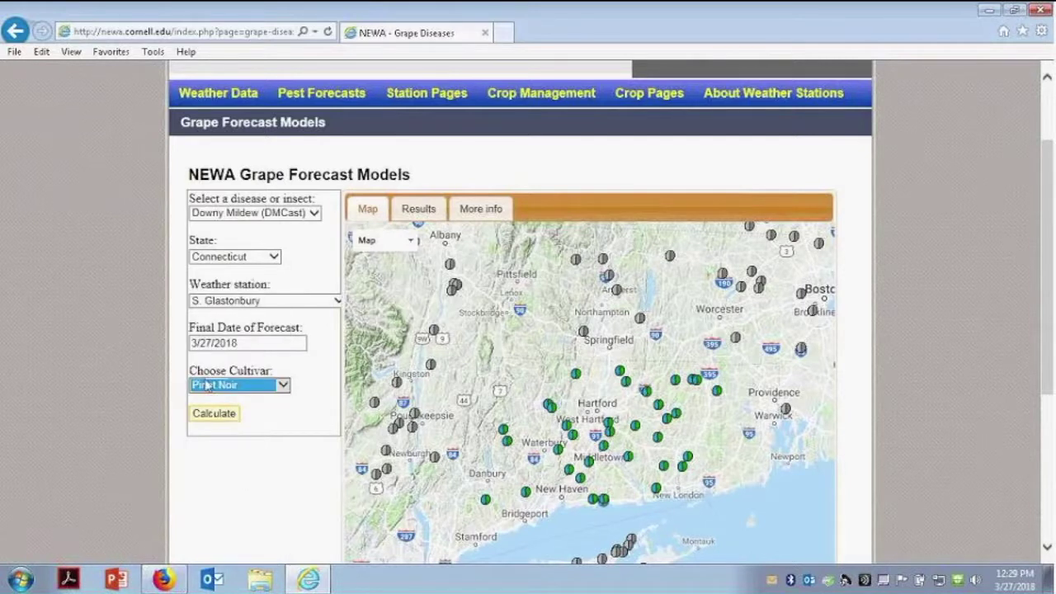
Set the final date of forecast to 07/19/2017 and calculate the DMCast results for S. Glastonbury
{"action": "left_click", "coordinate": [239, 343]}
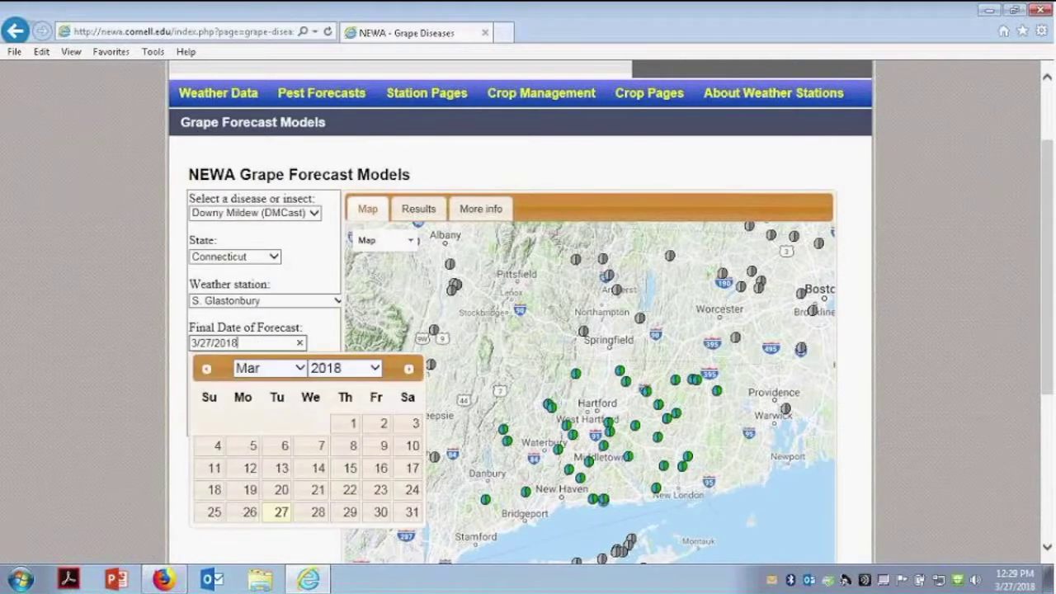
{"action": "left_click", "coordinate": [207, 368]}
{"action": "left_click", "coordinate": [207, 369]}
{"action": "left_click", "coordinate": [207, 370]}
{"action": "left_click", "coordinate": [207, 369]}
{"action": "left_click", "coordinate": [207, 370]}
{"action": "left_click", "coordinate": [207, 370]}
{"action": "left_click", "coordinate": [207, 370]}
{"action": "left_click", "coordinate": [207, 369]}
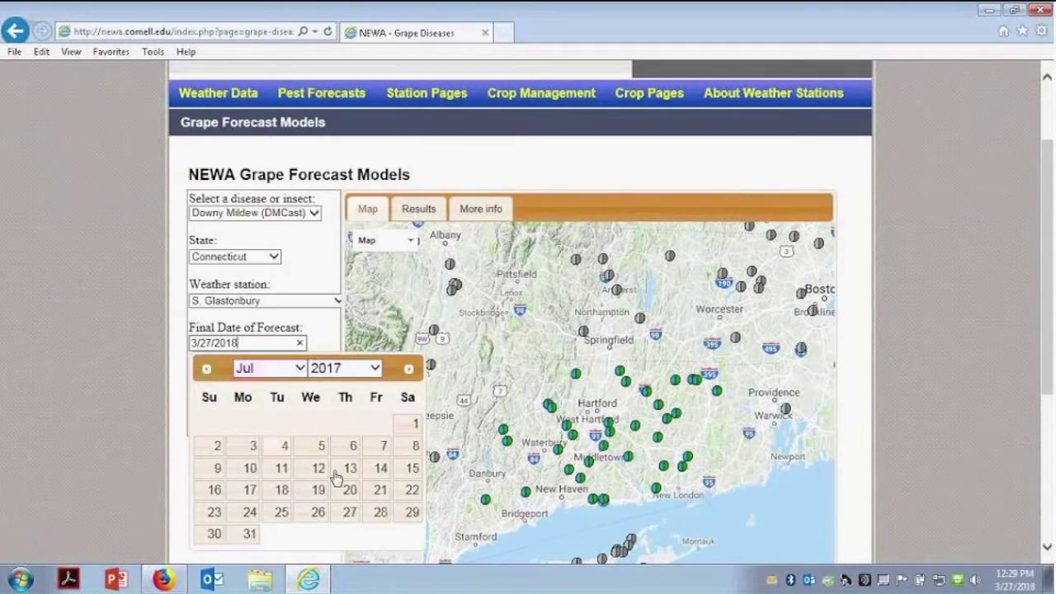
{"action": "left_click", "coordinate": [319, 490]}
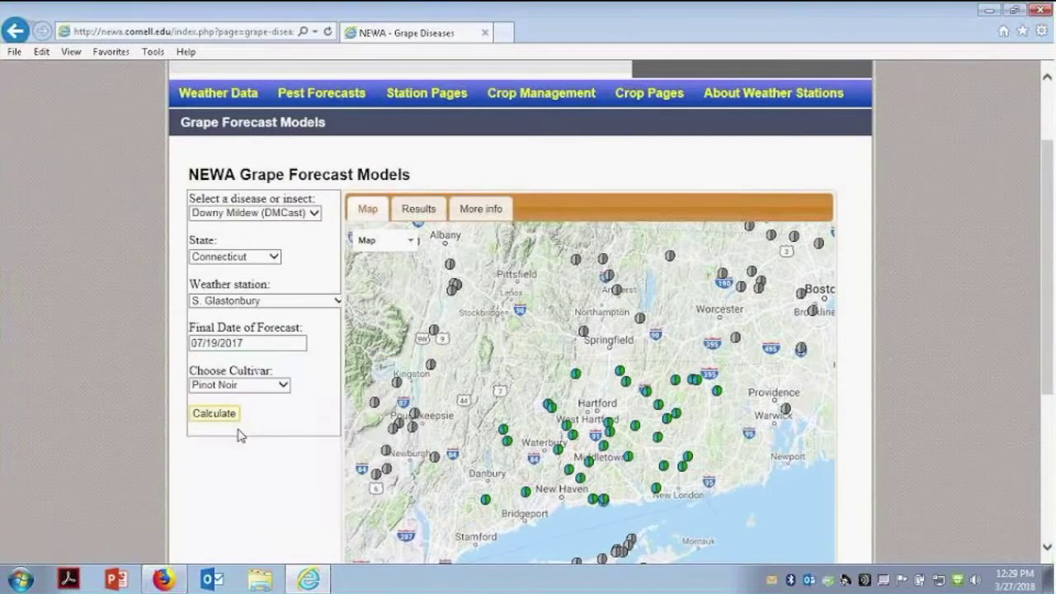
{"action": "left_click", "coordinate": [216, 415]}
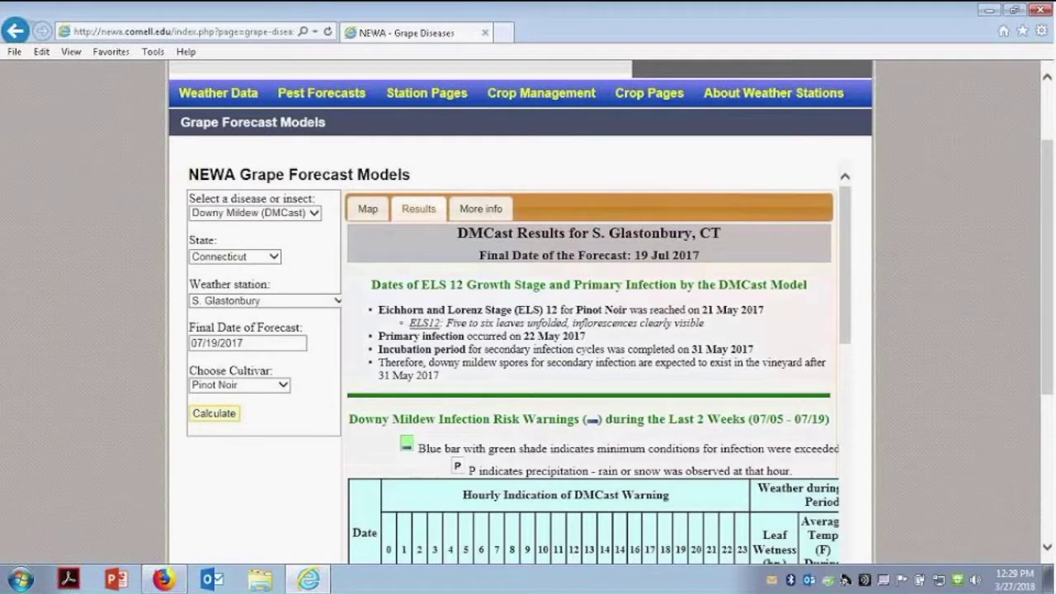
Examine the DMCast growth stage and primary infection dates, and the hourly downy mildew risk table with its weather columns
{"action": "scroll", "coordinate": [528, 314], "scroll_direction": "down", "scroll_amount": 3}
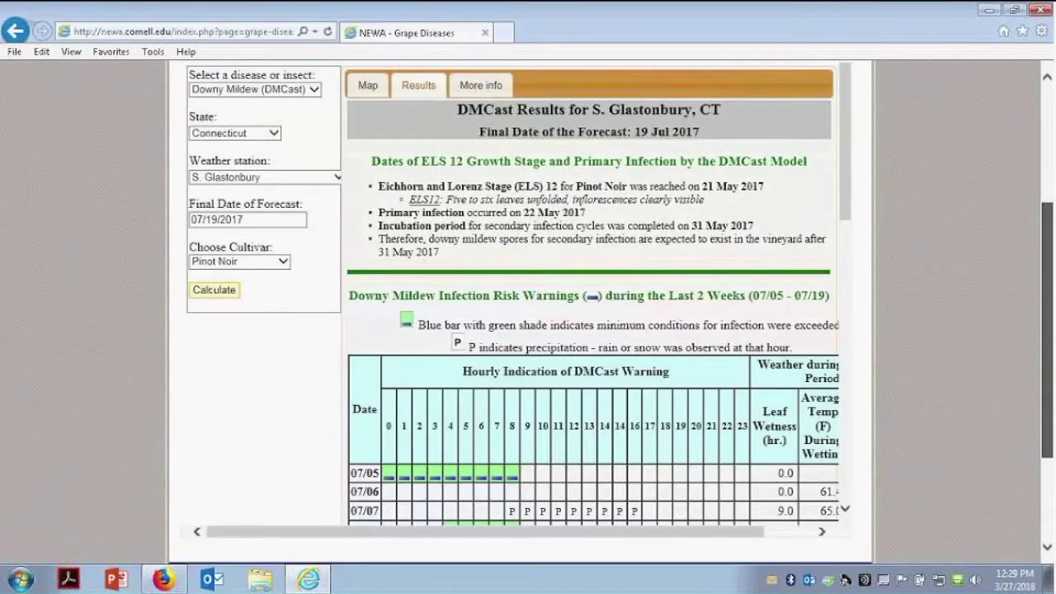
{"action": "scroll", "coordinate": [528, 314], "scroll_direction": "down", "scroll_amount": 1}
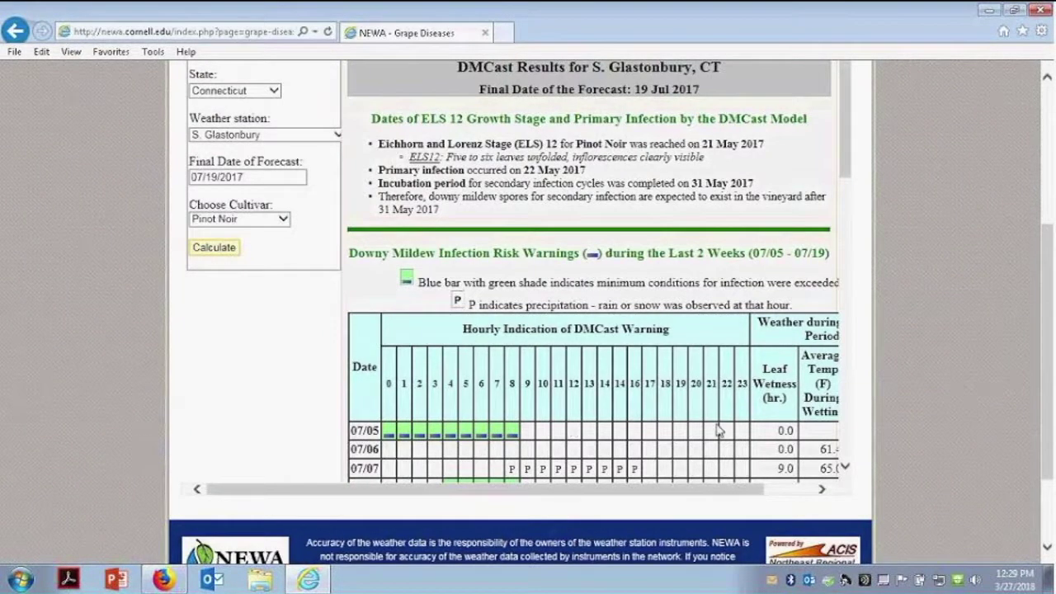
{"action": "left_click_drag", "start_coordinate": [749, 495], "coordinate": [800, 494]}
{"action": "left_click_drag", "start_coordinate": [849, 173], "coordinate": [855, 254]}
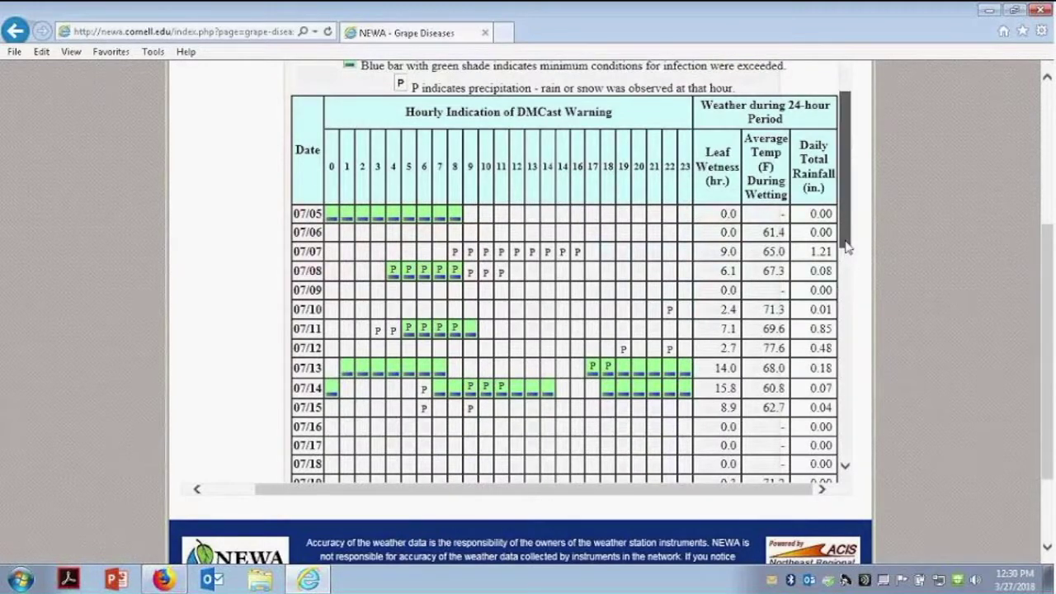
{"action": "left_click_drag", "start_coordinate": [846, 247], "coordinate": [863, 166]}
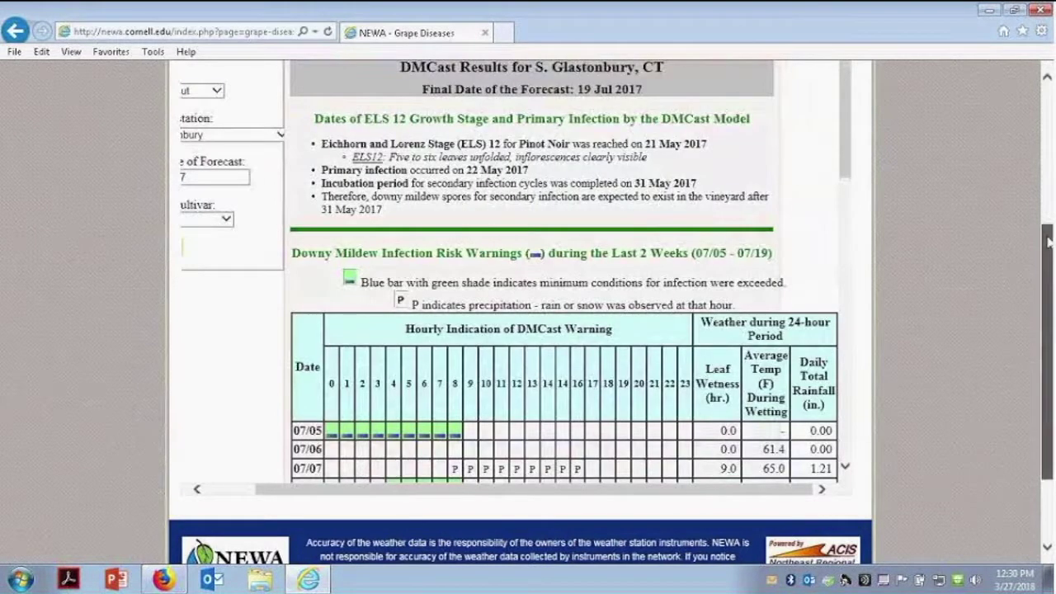
{"action": "scroll", "coordinate": [402, 430], "scroll_direction": "up", "scroll_amount": 3}
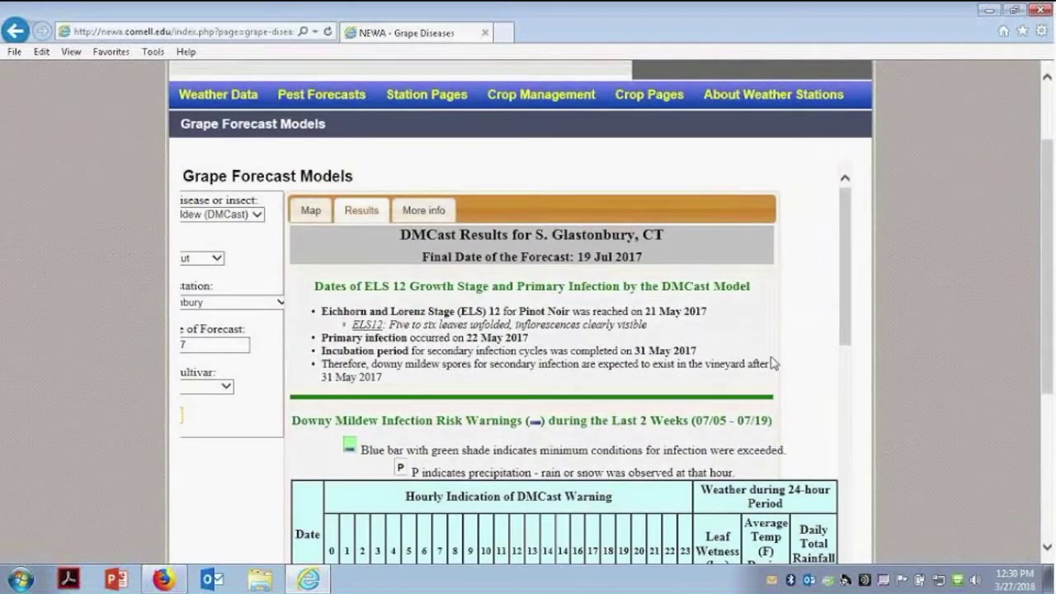
{"action": "scroll", "coordinate": [1050, 345], "scroll_direction": "down", "scroll_amount": 4}
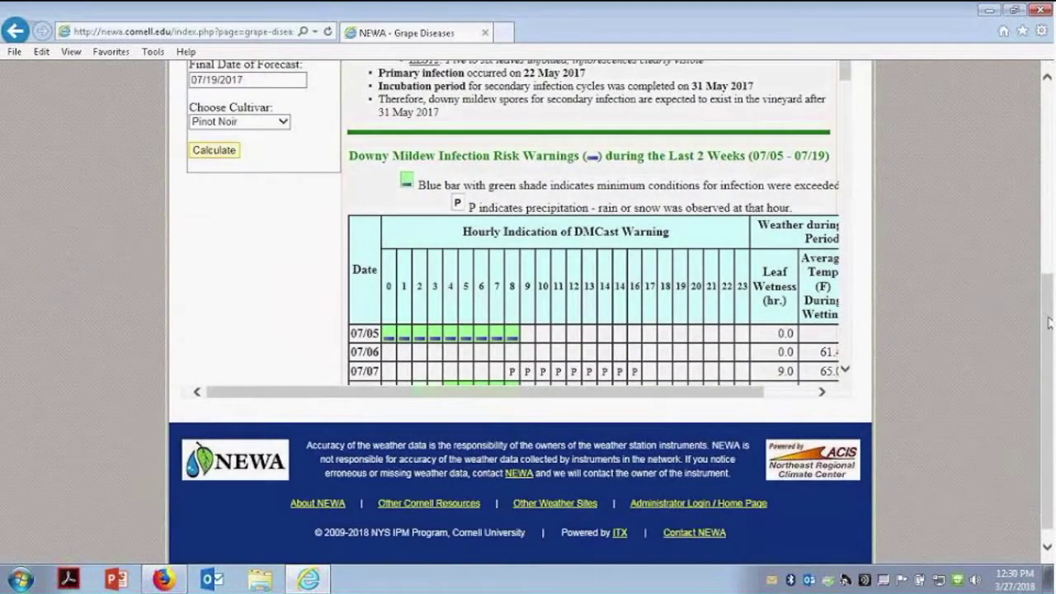
{"action": "scroll", "coordinate": [309, 261], "scroll_direction": "up", "scroll_amount": 5}
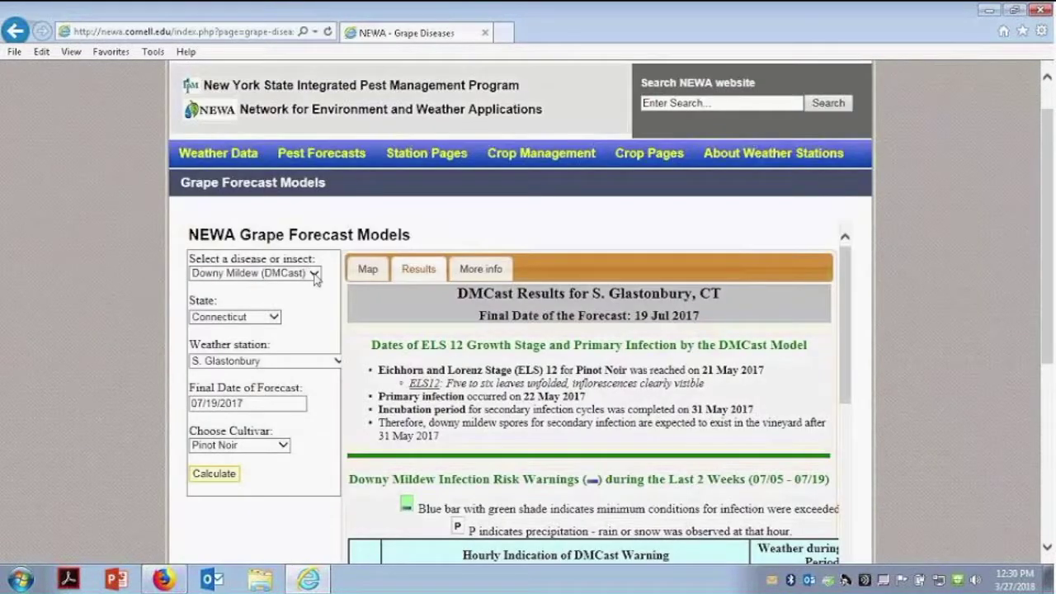
Select the Grape Berry Moth model, set the date of interest to 06/23/2017 and calculate the results for S. Glastonbury
{"action": "left_click", "coordinate": [265, 285]}
{"action": "left_click", "coordinate": [247, 285]}
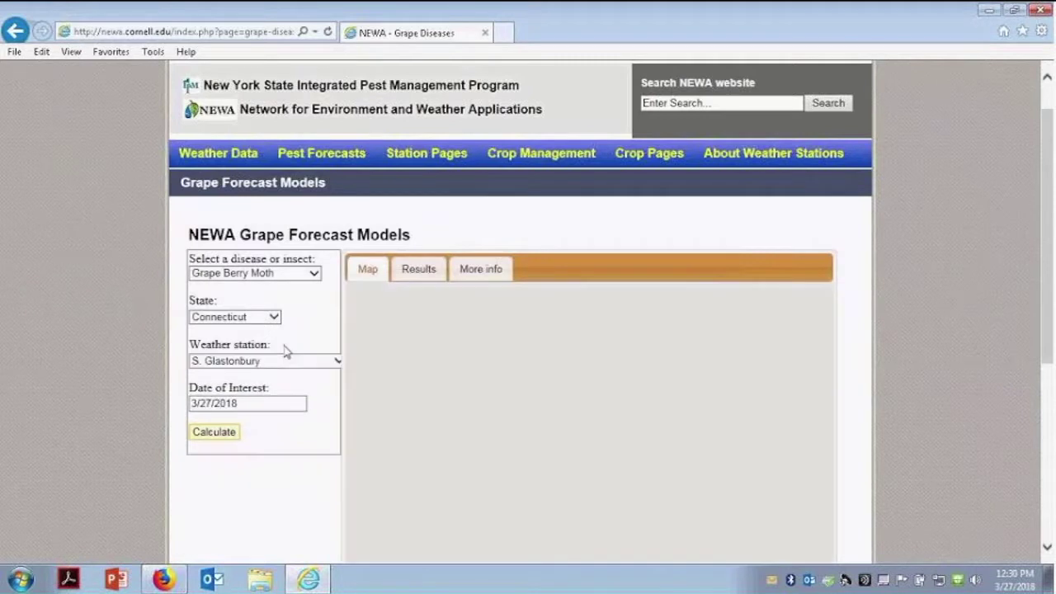
{"action": "left_click", "coordinate": [224, 402]}
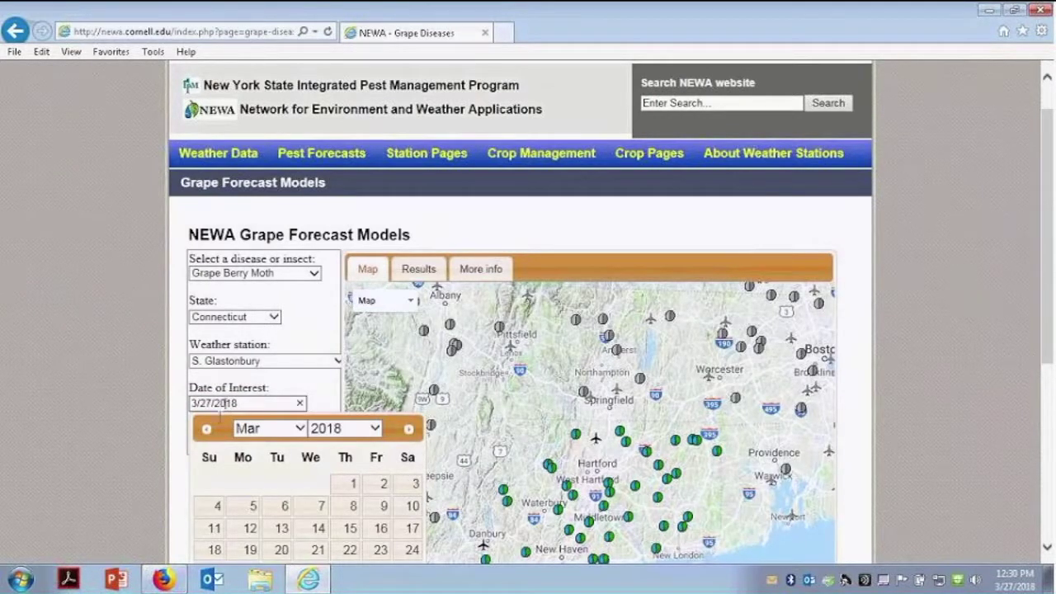
{"action": "left_click", "coordinate": [207, 429]}
{"action": "left_click", "coordinate": [206, 429]}
{"action": "left_click", "coordinate": [206, 428]}
{"action": "left_click", "coordinate": [206, 429]}
{"action": "left_click", "coordinate": [206, 429]}
{"action": "left_click", "coordinate": [206, 429]}
{"action": "left_click", "coordinate": [206, 429]}
{"action": "left_click", "coordinate": [206, 429]}
{"action": "left_click", "coordinate": [206, 429]}
{"action": "left_click", "coordinate": [382, 552]}
{"action": "left_click", "coordinate": [216, 433]}
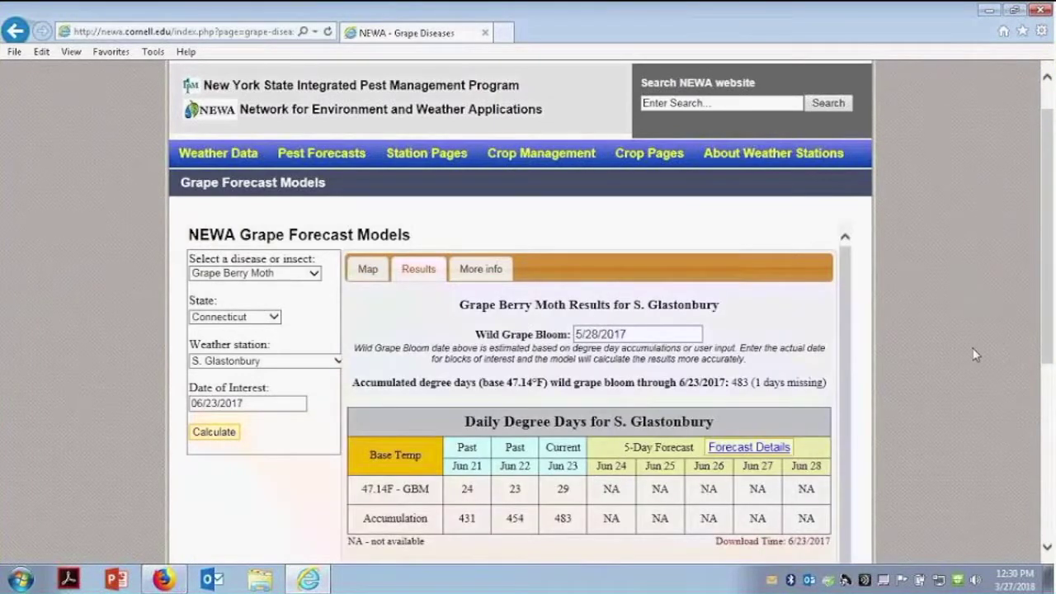
Review the Grape Berry Moth results, set the date of interest to 07/12/2017 and recalculate for S. Glastonbury
{"action": "scroll", "coordinate": [1046, 330], "scroll_direction": "down", "scroll_amount": 3}
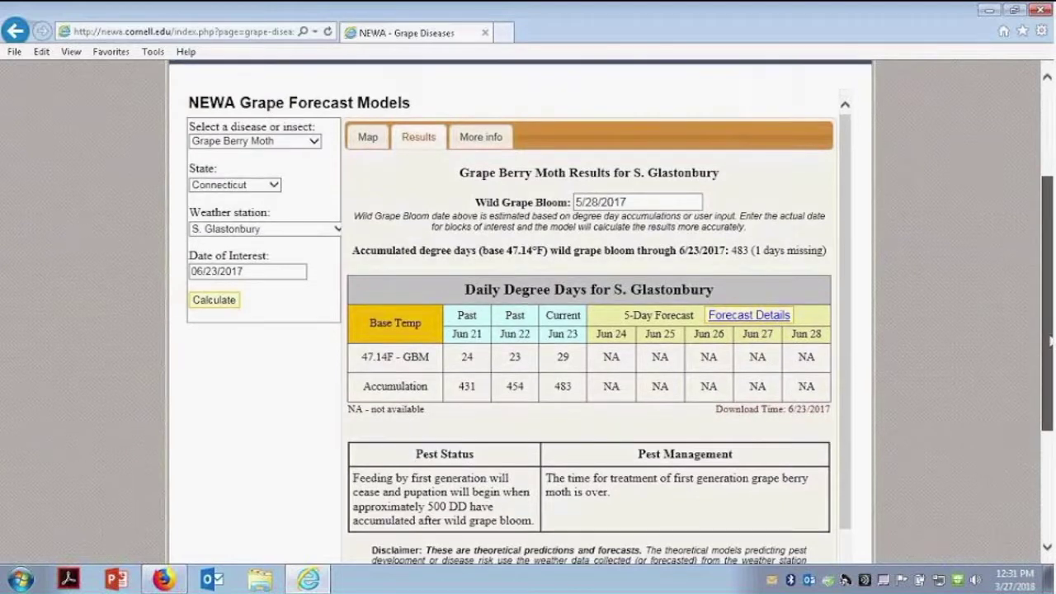
{"action": "scroll", "coordinate": [391, 390], "scroll_direction": "down", "scroll_amount": 2}
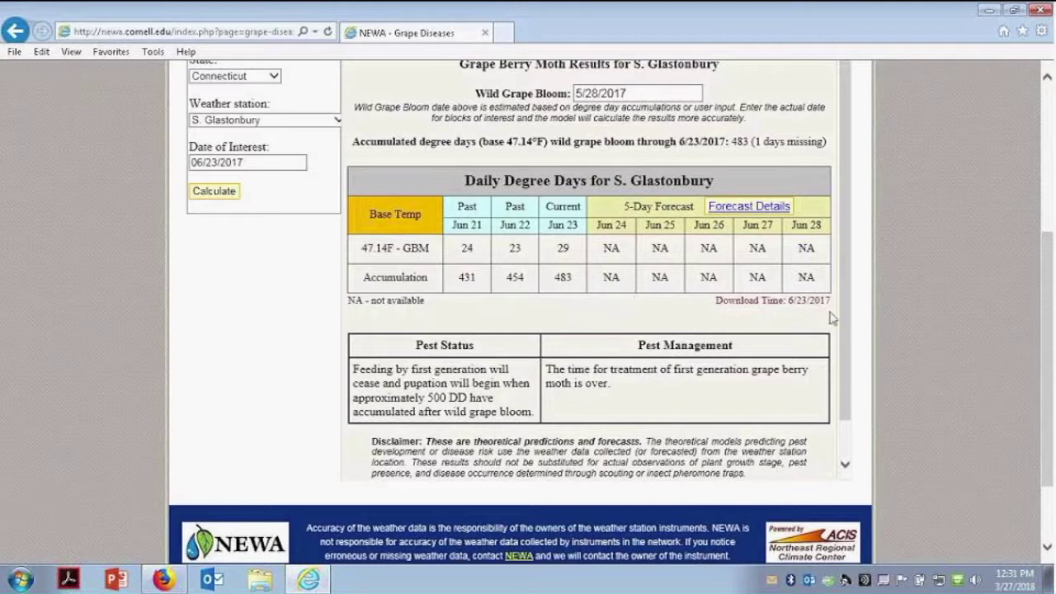
{"action": "left_click", "coordinate": [254, 162]}
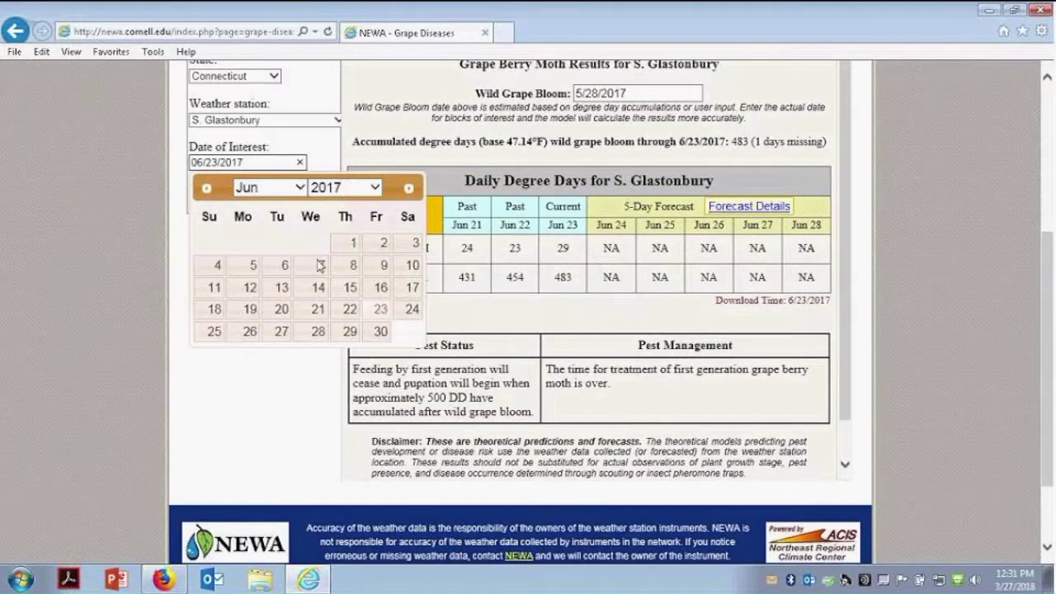
{"action": "left_click", "coordinate": [408, 188]}
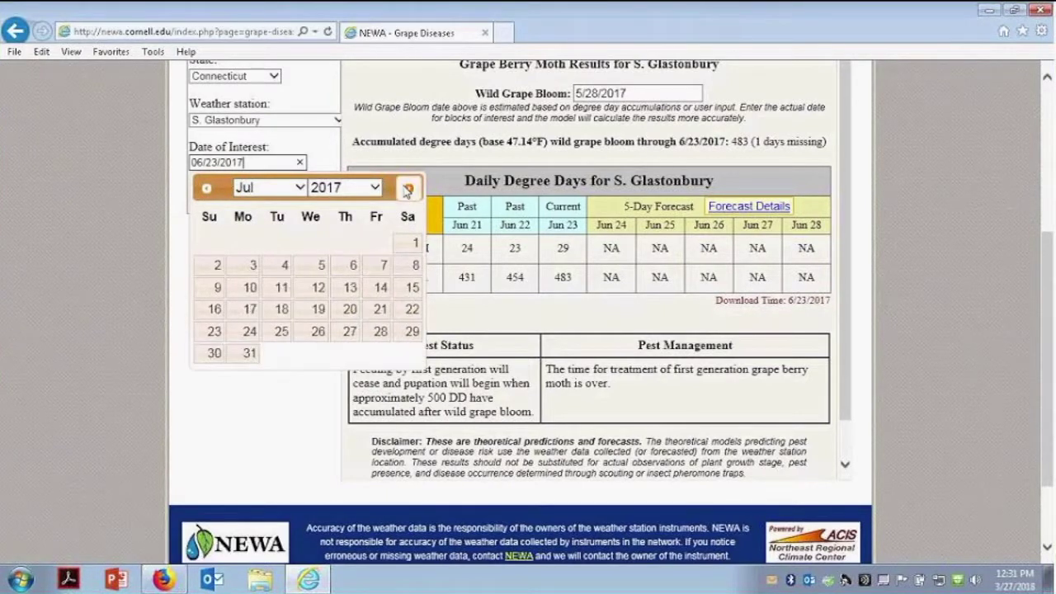
{"action": "left_click", "coordinate": [311, 288]}
{"action": "left_click", "coordinate": [220, 194]}
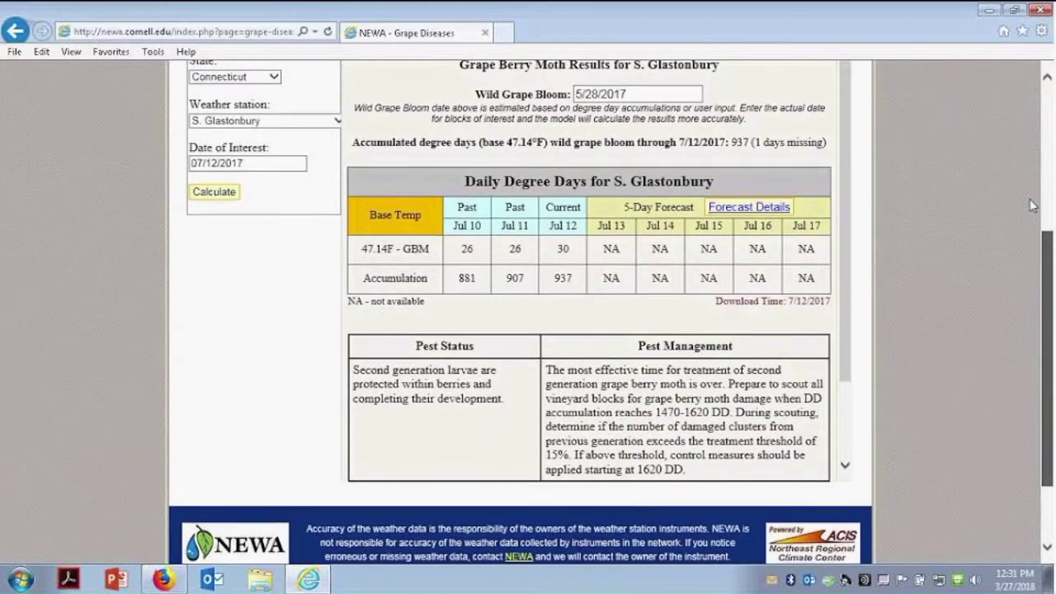
Open the Tomato Disease Models forecast and set its date of interest to 08/17/2017
{"action": "scroll", "coordinate": [1046, 320], "scroll_direction": "up", "scroll_amount": 3}
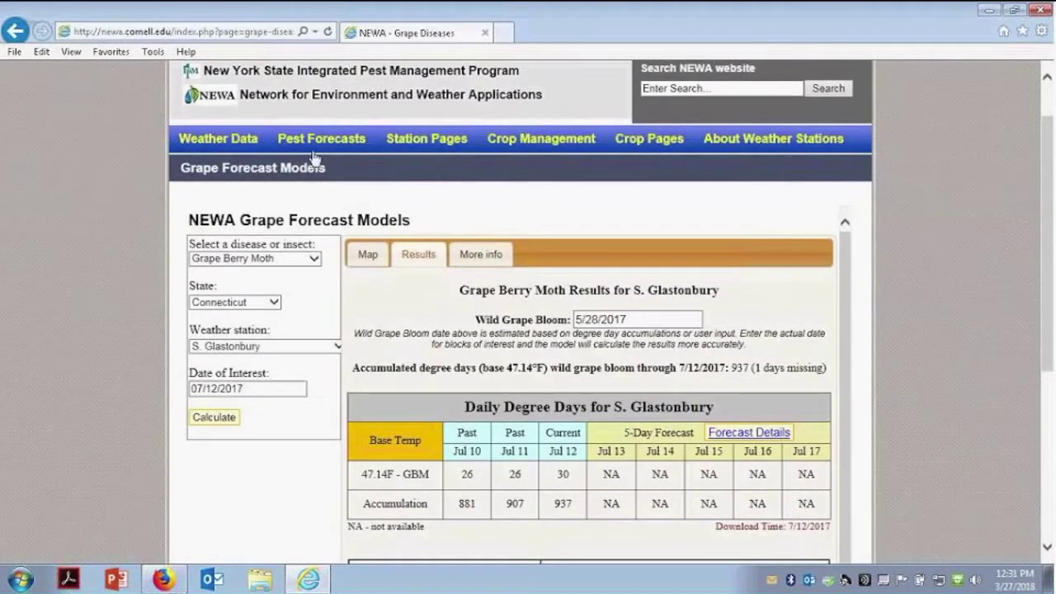
{"action": "mouse_move", "coordinate": [312, 140]}
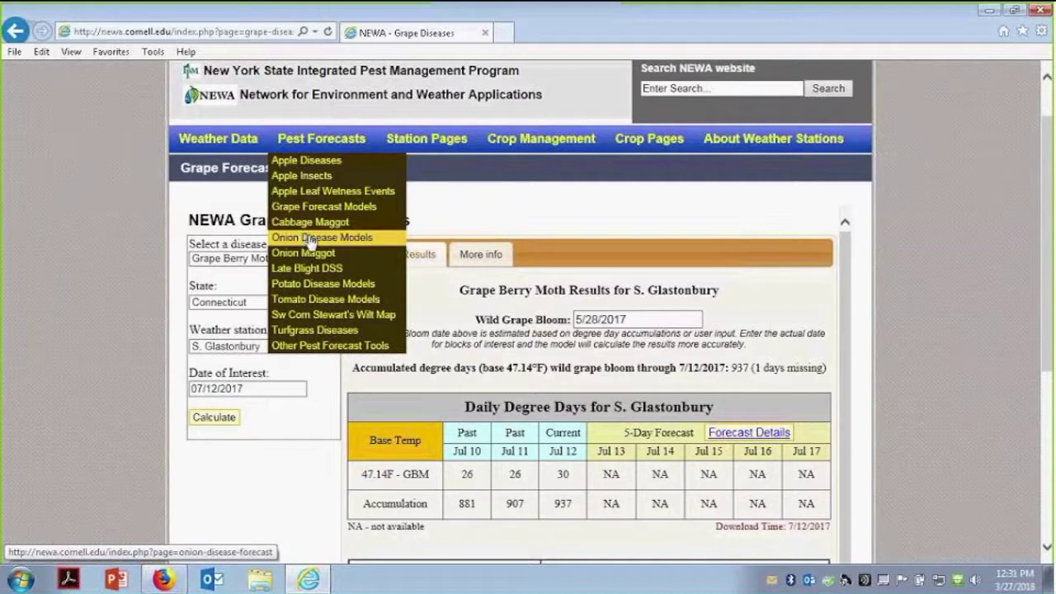
{"action": "left_click", "coordinate": [322, 304]}
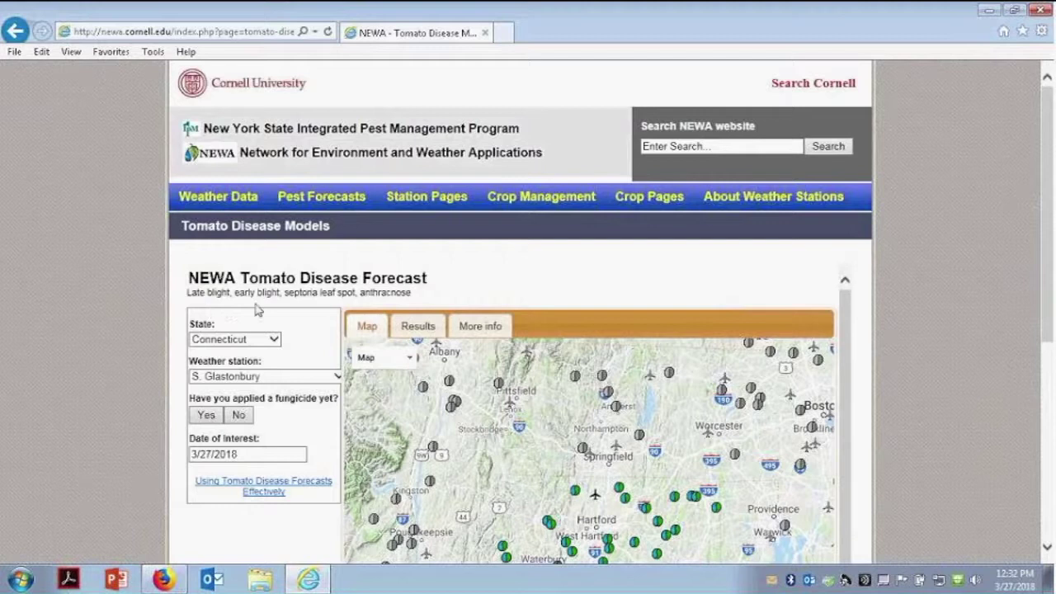
{"action": "left_click", "coordinate": [240, 455]}
{"action": "left_click", "coordinate": [204, 477]}
{"action": "left_click", "coordinate": [204, 476]}
{"action": "left_click", "coordinate": [204, 477]}
{"action": "left_click", "coordinate": [203, 477]}
{"action": "left_click", "coordinate": [204, 476]}
{"action": "left_click", "coordinate": [204, 477]}
{"action": "left_click", "coordinate": [204, 477]}
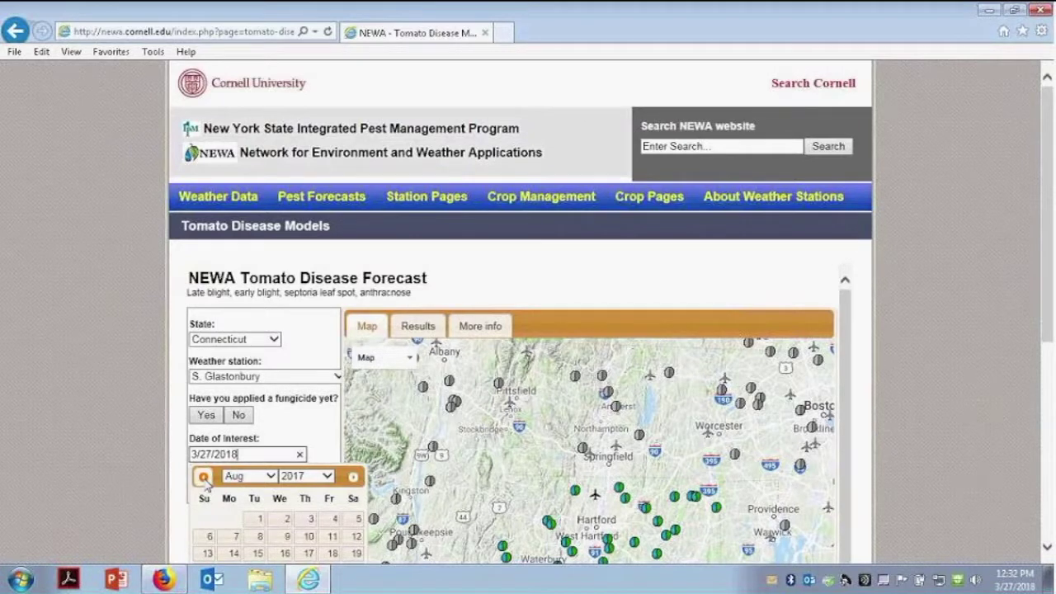
{"action": "left_click", "coordinate": [307, 554]}
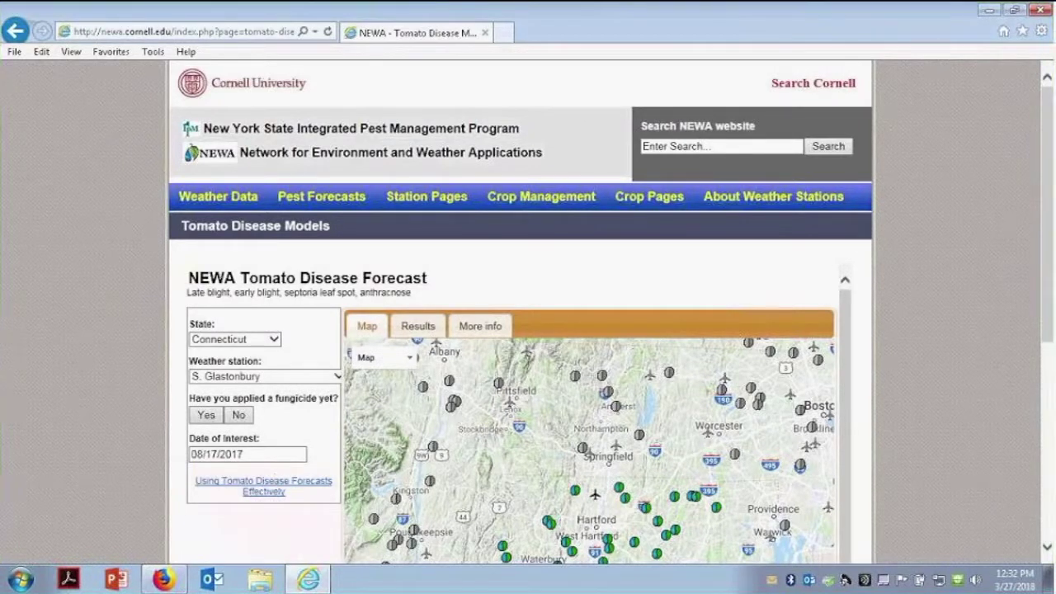
Answer Yes to the fungicide question and get the tomato disease report for S. Glastonbury
{"action": "left_click", "coordinate": [206, 415]}
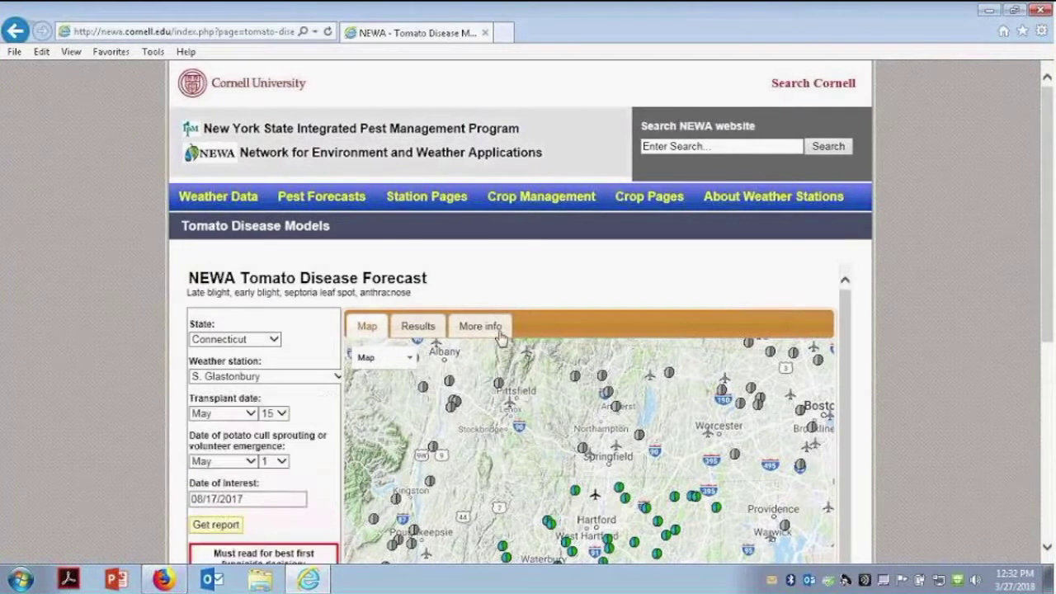
{"action": "scroll", "coordinate": [868, 297], "scroll_direction": "down", "scroll_amount": 3}
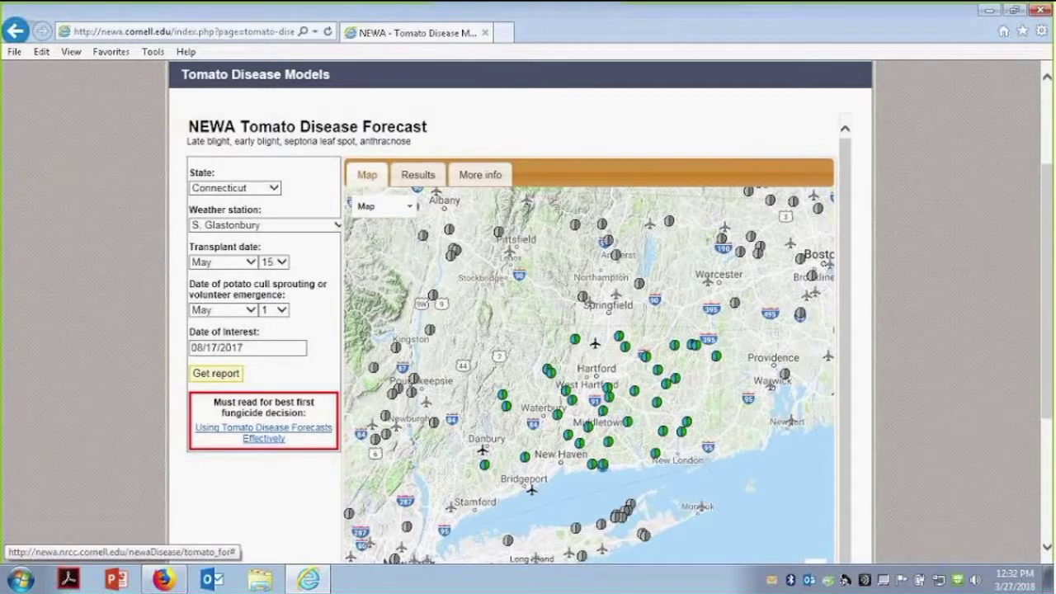
{"action": "left_click", "coordinate": [212, 376]}
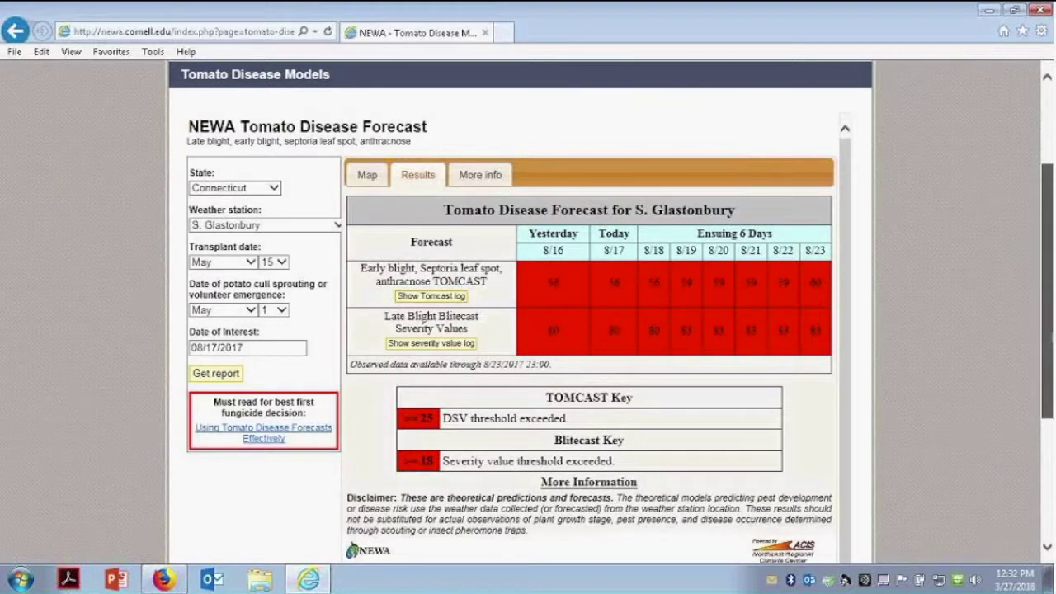
{"action": "scroll", "coordinate": [528, 314], "scroll_direction": "down", "scroll_amount": 1}
Open the Turfgrass Diseases forecast and view the Dollarspot risk map with its color legend
{"action": "scroll", "coordinate": [528, 314], "scroll_direction": "up", "scroll_amount": 2}
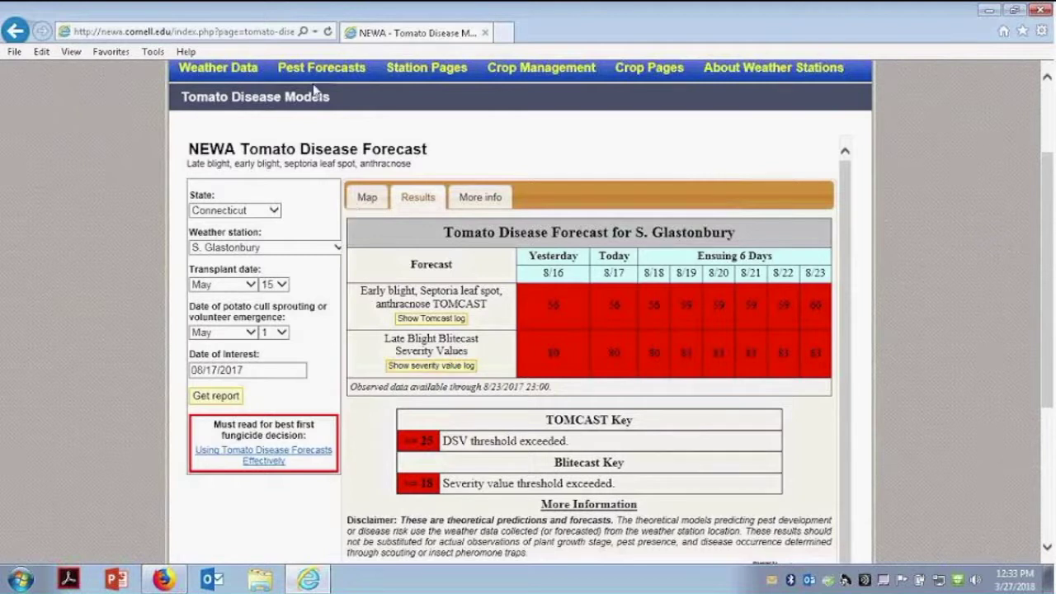
{"action": "mouse_move", "coordinate": [322, 75]}
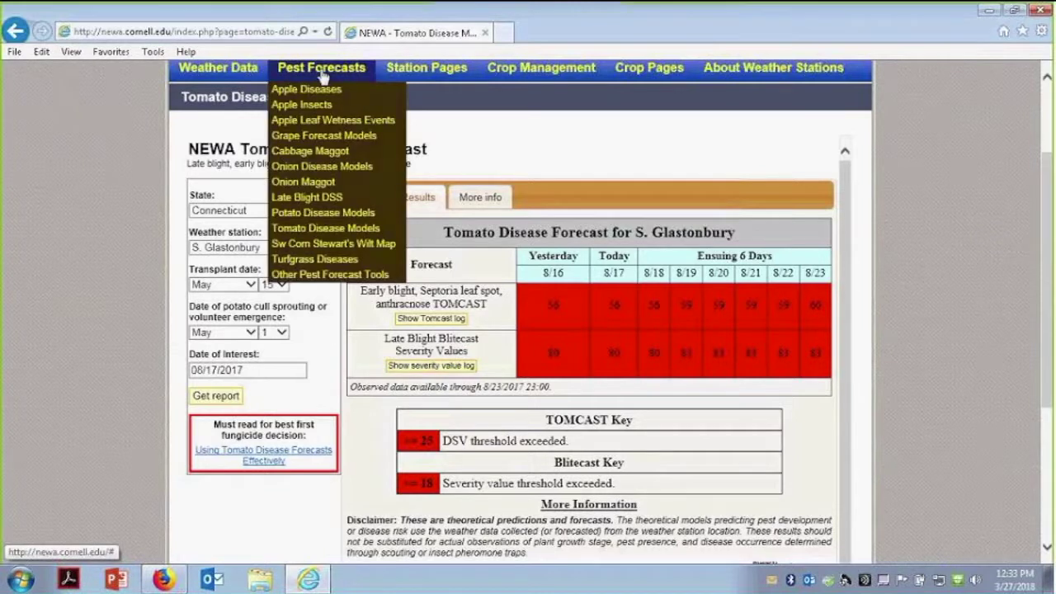
{"action": "left_click", "coordinate": [313, 261]}
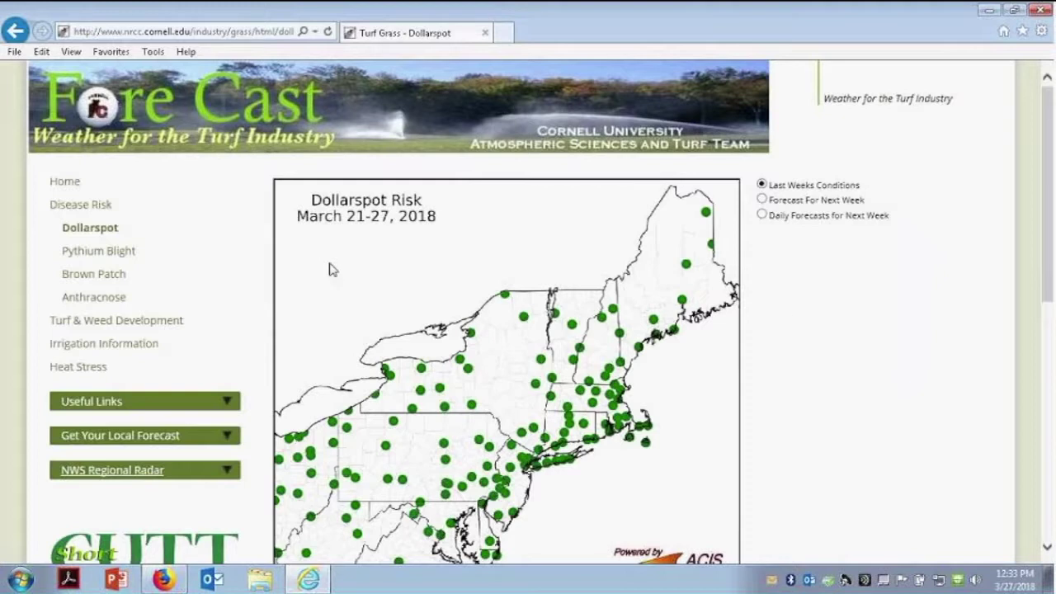
{"action": "left_click_drag", "start_coordinate": [1047, 297], "coordinate": [1048, 337]}
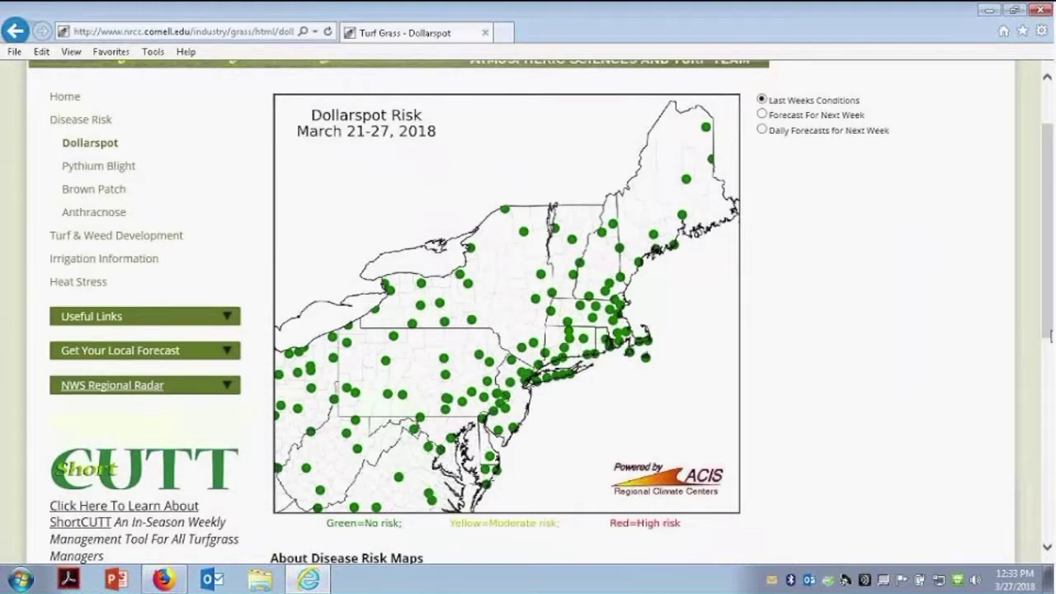
View the Pythium Blight and Brown Patch risk maps for last week's conditions
{"action": "scroll", "coordinate": [1040, 239], "scroll_direction": "up", "scroll_amount": 2}
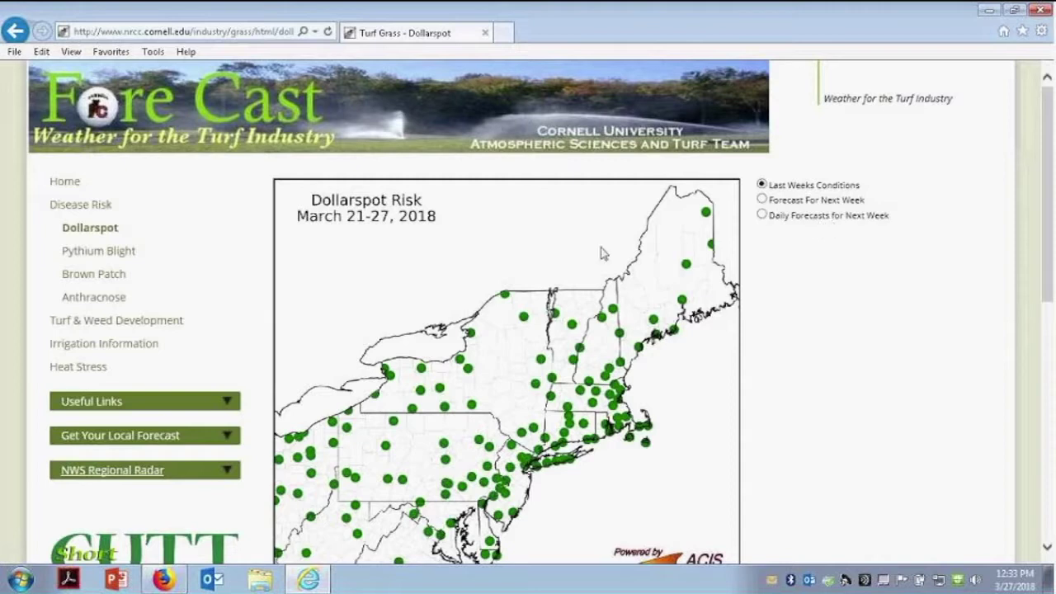
{"action": "left_click", "coordinate": [101, 254]}
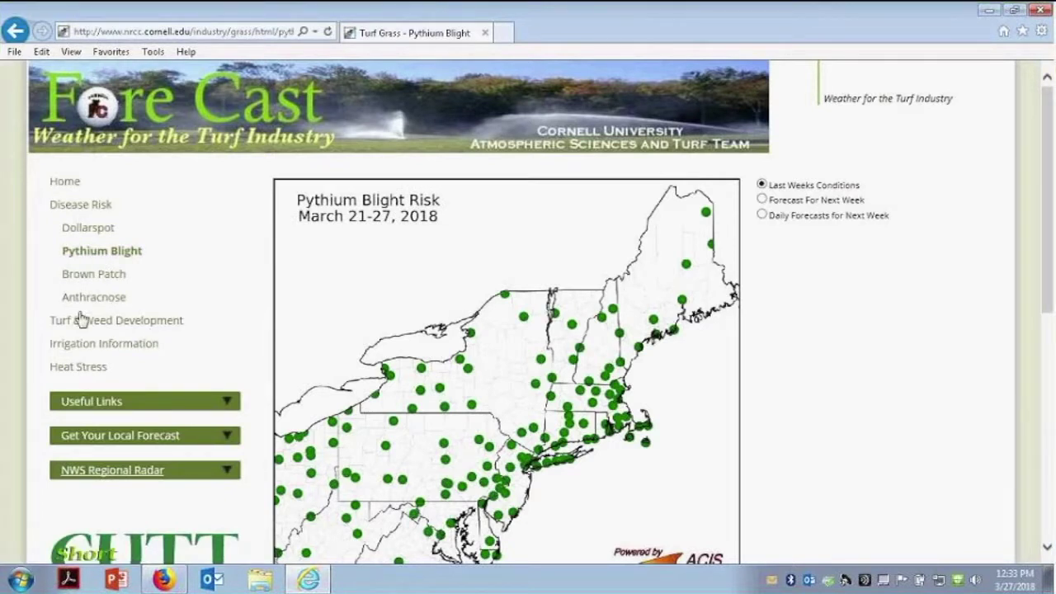
{"action": "left_click", "coordinate": [91, 276]}
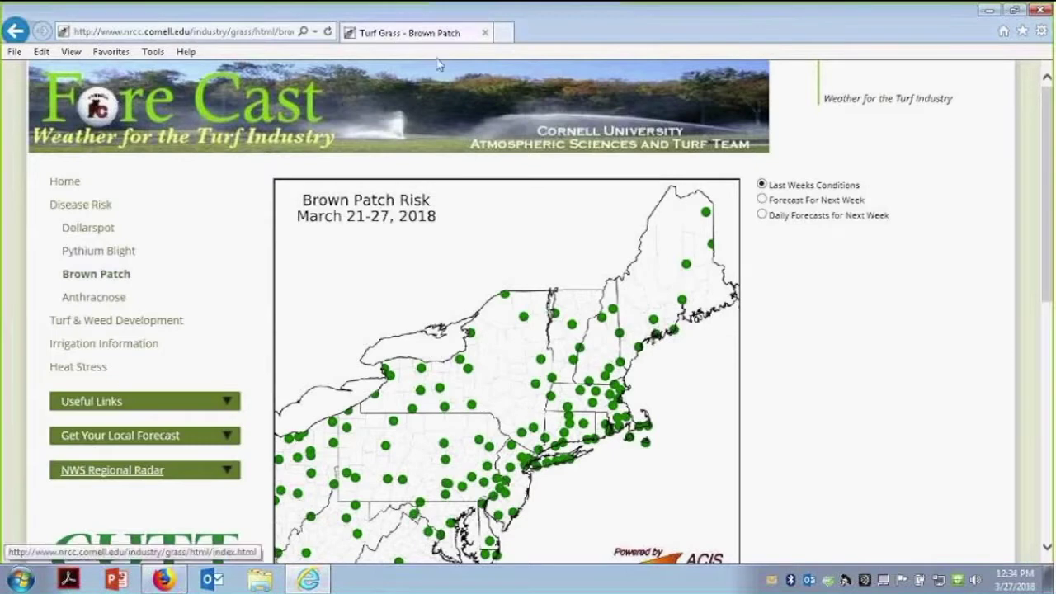
Return to the NEWA site and open the station page listing for Connecticut
{"action": "left_click", "coordinate": [16, 33]}
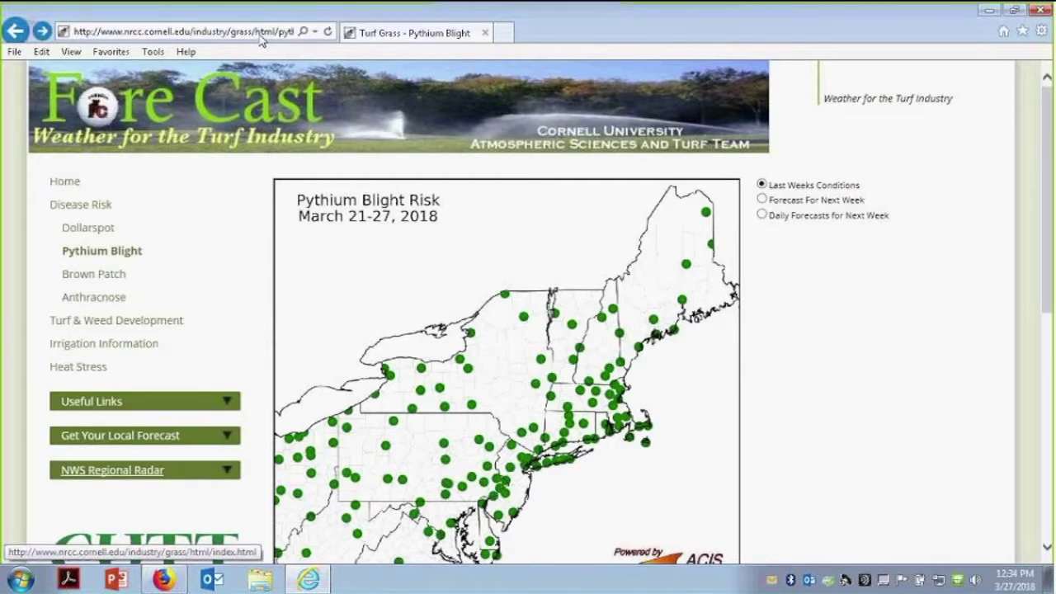
{"action": "left_click", "coordinate": [17, 31]}
{"action": "left_click", "coordinate": [17, 31]}
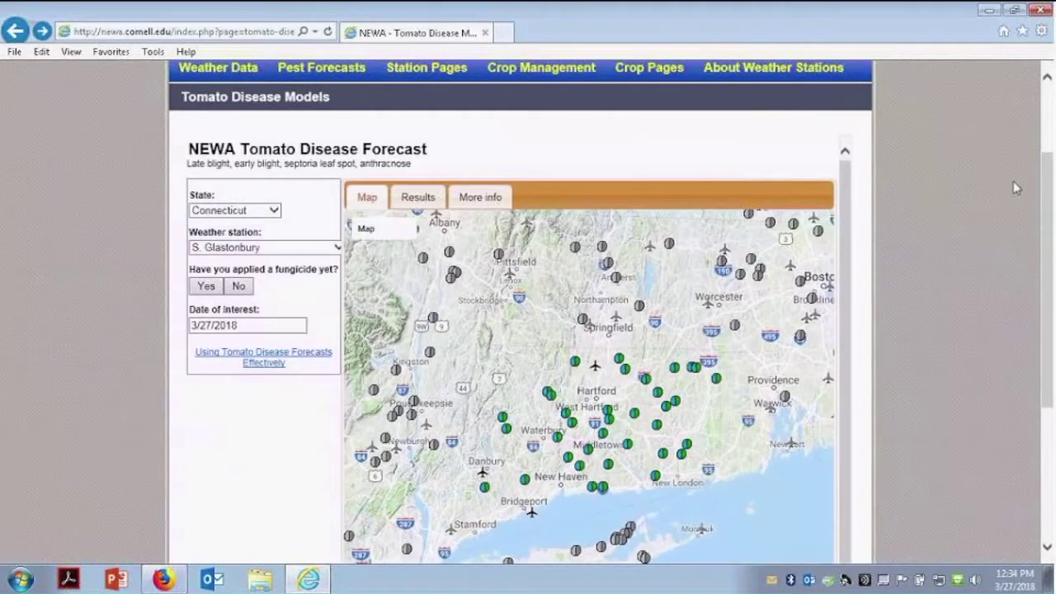
{"action": "scroll", "coordinate": [1046, 219], "scroll_direction": "up", "scroll_amount": 1}
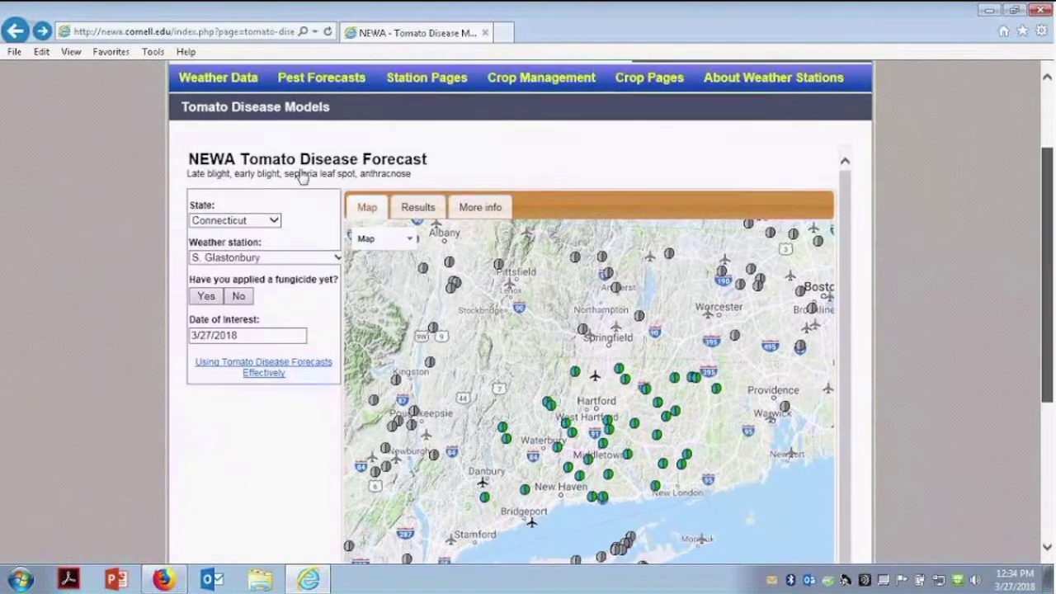
{"action": "mouse_move", "coordinate": [419, 171]}
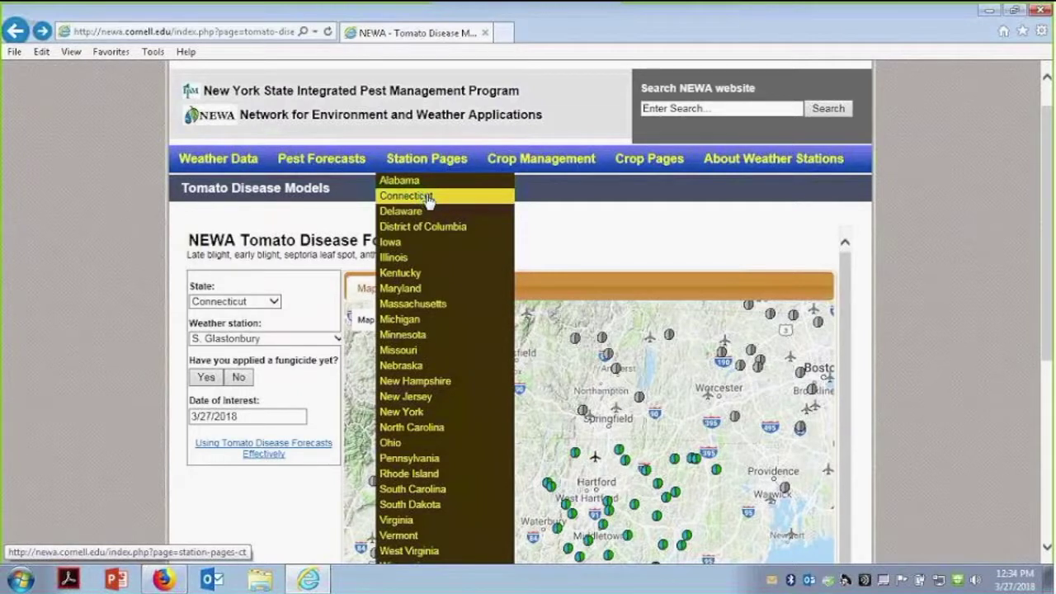
{"action": "left_click", "coordinate": [427, 201]}
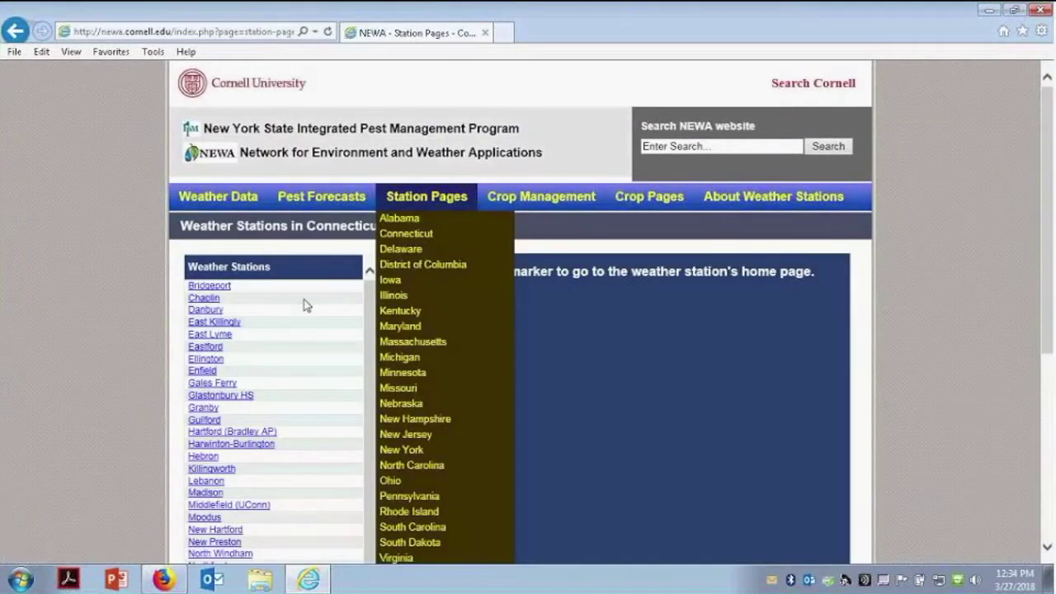
Open the S. Glastonbury weather station page and review its pest forecasts, location, sensors and weather data links
{"action": "scroll", "coordinate": [370, 330], "scroll_direction": "down", "scroll_amount": 1}
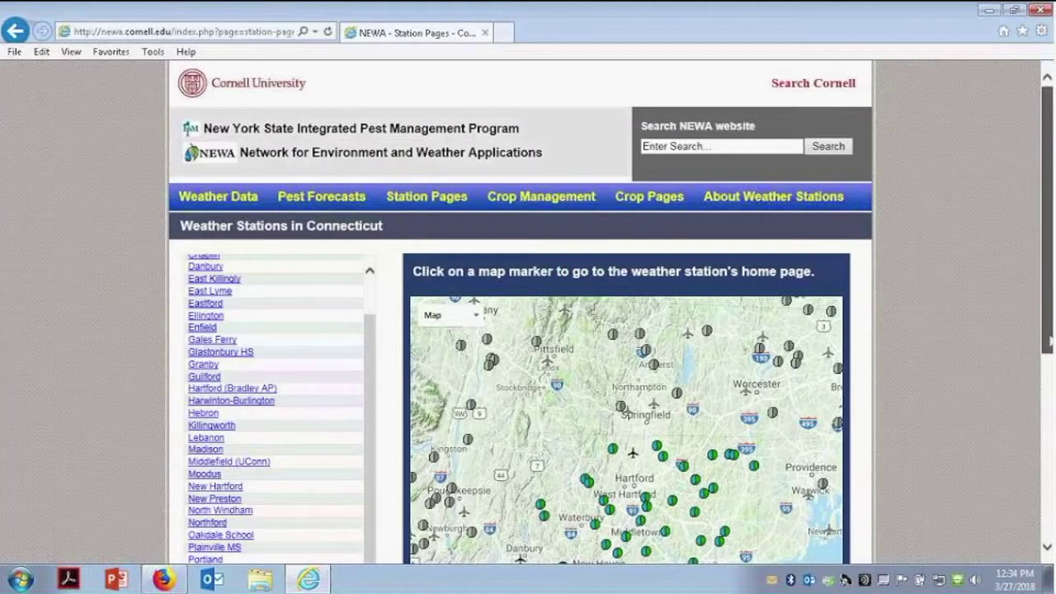
{"action": "scroll", "coordinate": [280, 291], "scroll_direction": "down", "scroll_amount": 2}
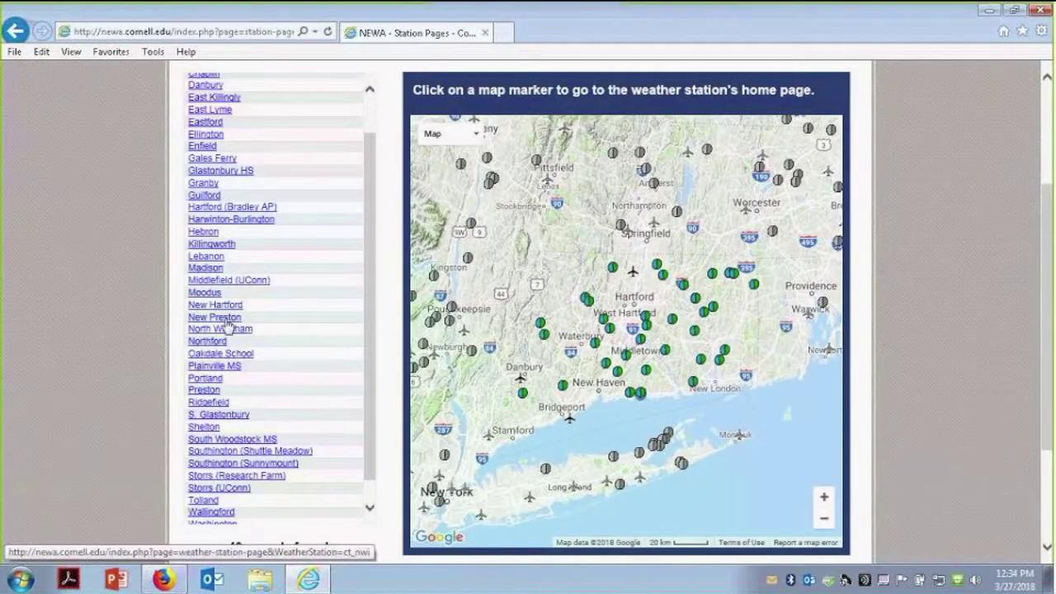
{"action": "left_click", "coordinate": [236, 416]}
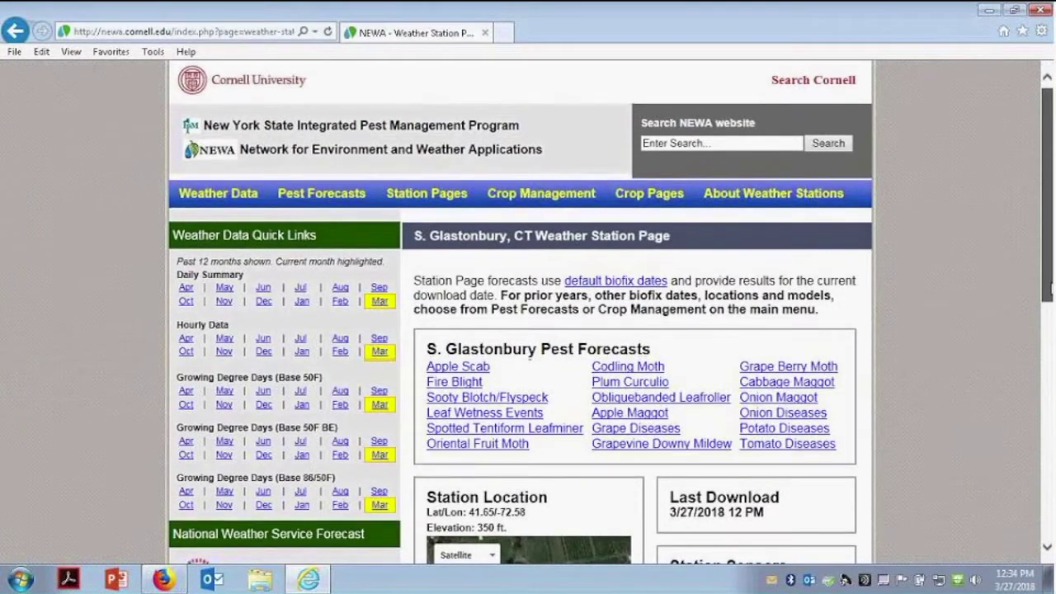
{"action": "scroll", "coordinate": [1050, 289], "scroll_direction": "down", "scroll_amount": 5}
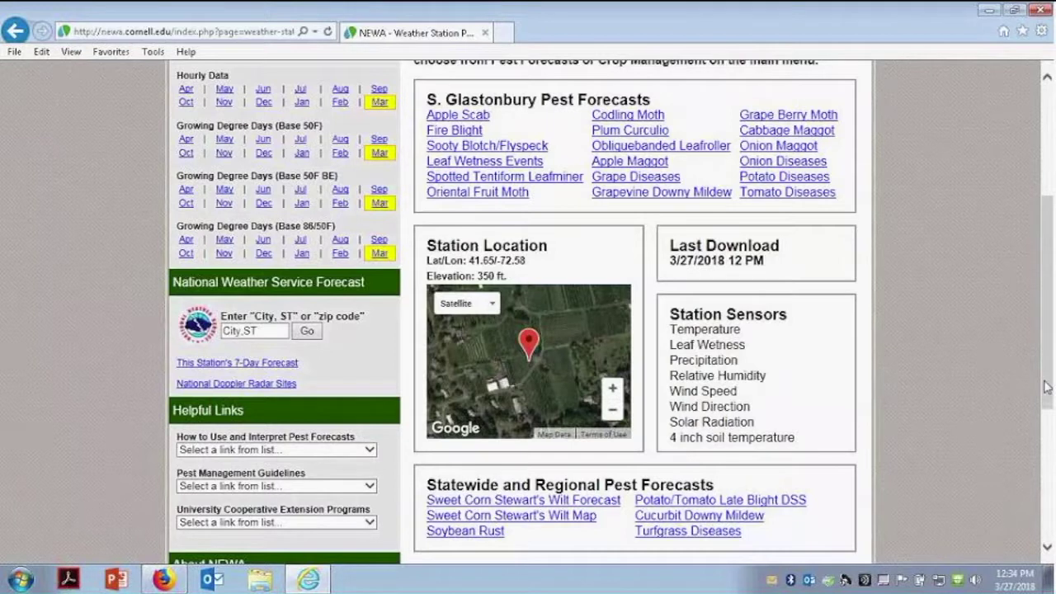
{"action": "scroll", "coordinate": [1048, 386], "scroll_direction": "up", "scroll_amount": 5}
Open the Apple Carbohydrate Thinning model and set its date to 05/26/2017 for the S. Glastonbury station
{"action": "mouse_move", "coordinate": [542, 208]}
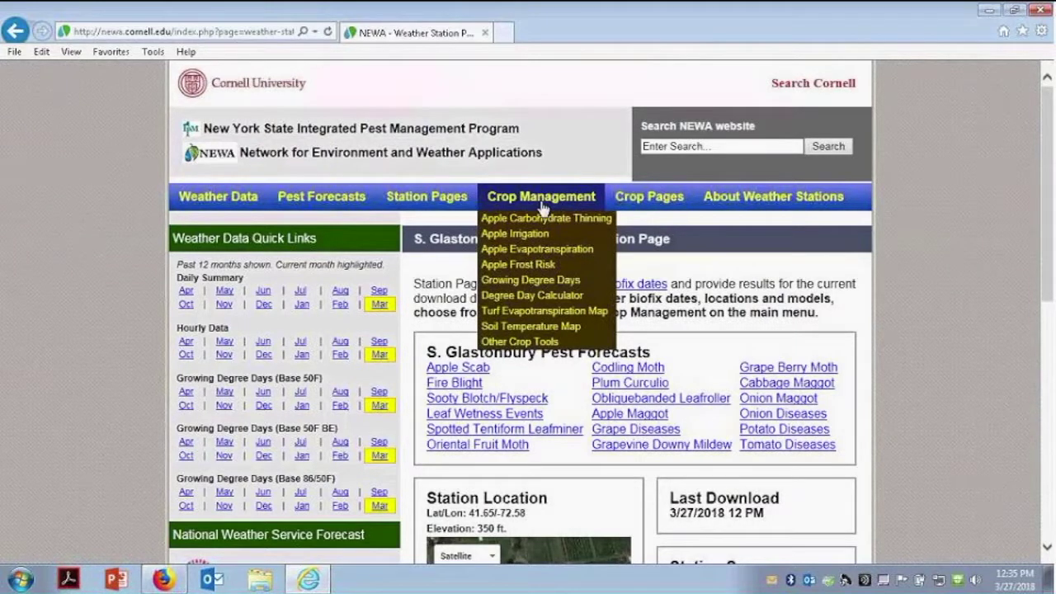
{"action": "left_click", "coordinate": [545, 219]}
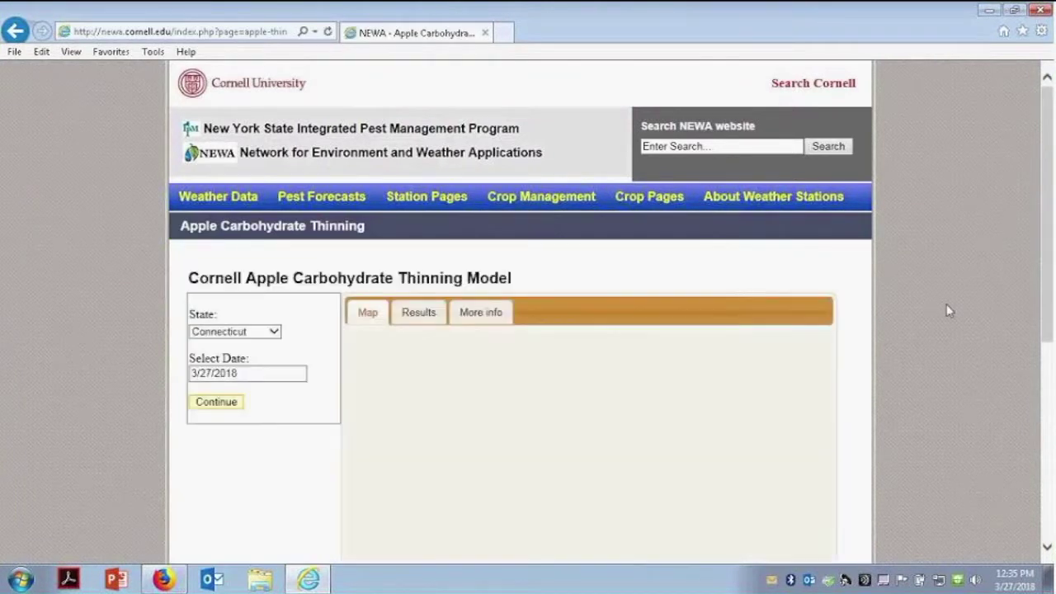
{"action": "scroll", "coordinate": [947, 348], "scroll_direction": "down", "scroll_amount": 1}
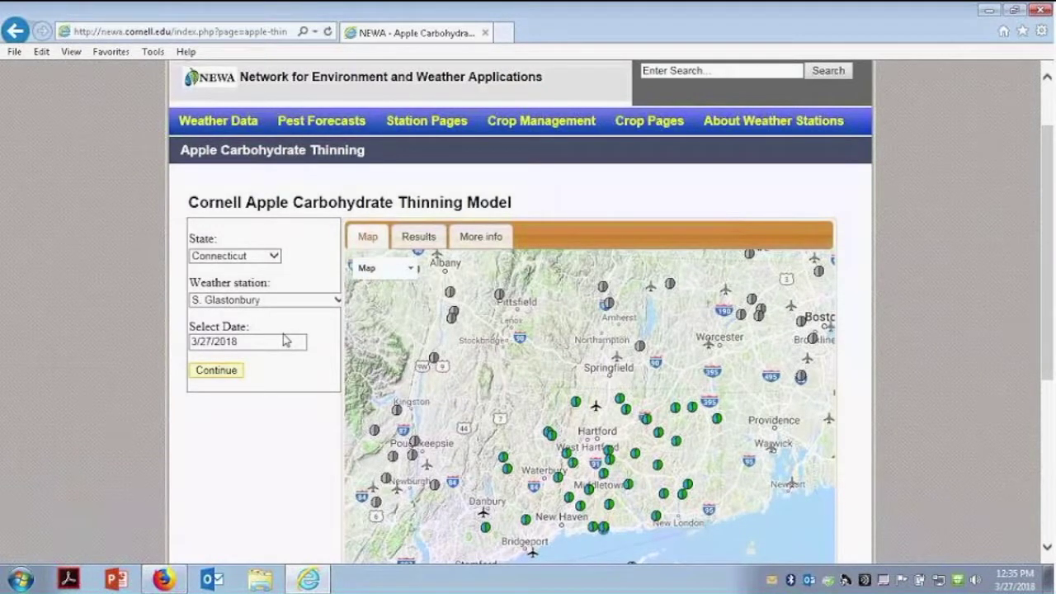
{"action": "left_click", "coordinate": [240, 344]}
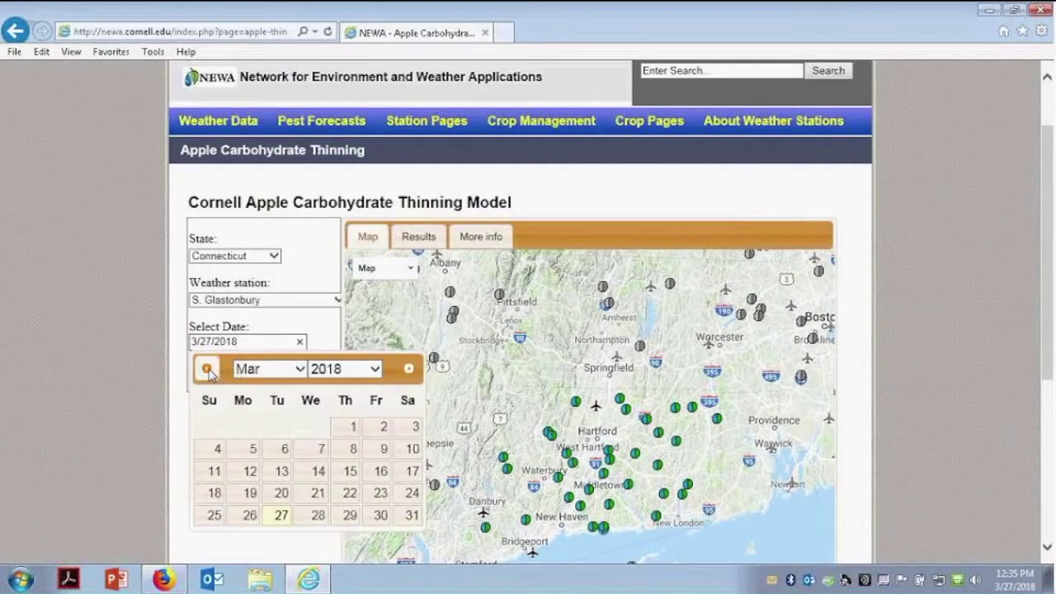
{"action": "left_click", "coordinate": [207, 369]}
{"action": "left_click", "coordinate": [207, 370]}
{"action": "left_click", "coordinate": [207, 369]}
{"action": "left_click", "coordinate": [207, 369]}
{"action": "left_click", "coordinate": [207, 369]}
{"action": "left_click", "coordinate": [207, 369]}
{"action": "left_click", "coordinate": [208, 369]}
{"action": "left_click", "coordinate": [207, 370]}
{"action": "left_click", "coordinate": [207, 369]}
{"action": "left_click", "coordinate": [207, 370]}
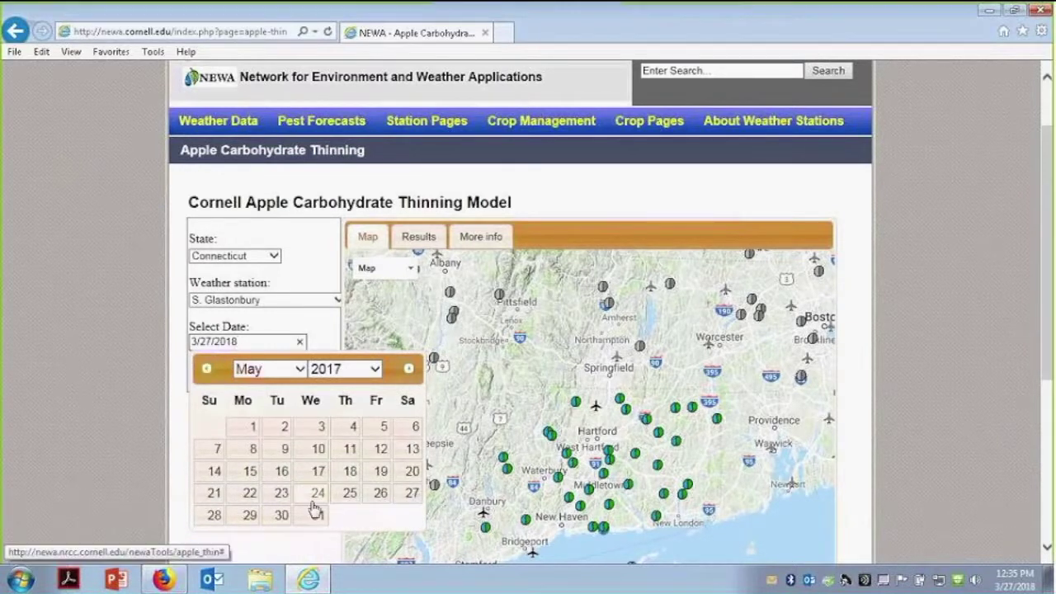
{"action": "left_click", "coordinate": [380, 492]}
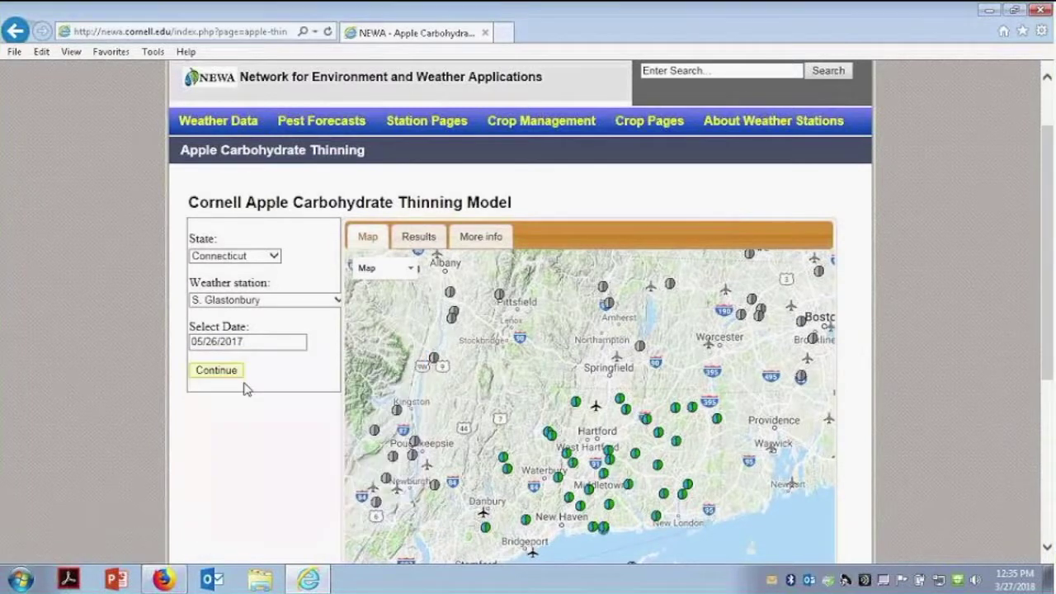
Calculate the apple carbohydrate thinning results for S. Glastonbury using the estimated green tip and bloom dates
{"action": "left_click", "coordinate": [224, 371]}
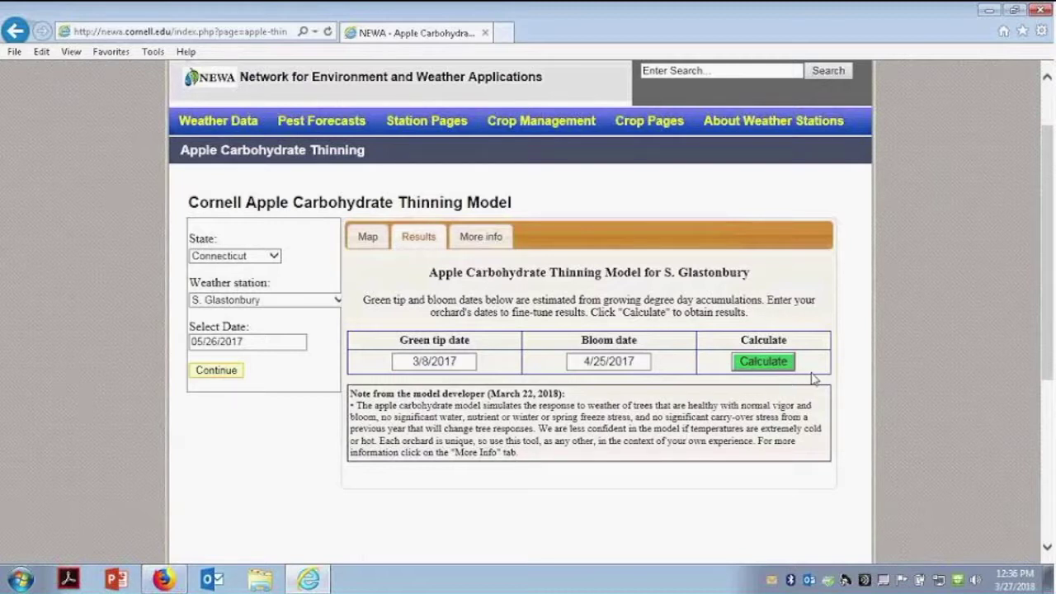
{"action": "left_click", "coordinate": [767, 364]}
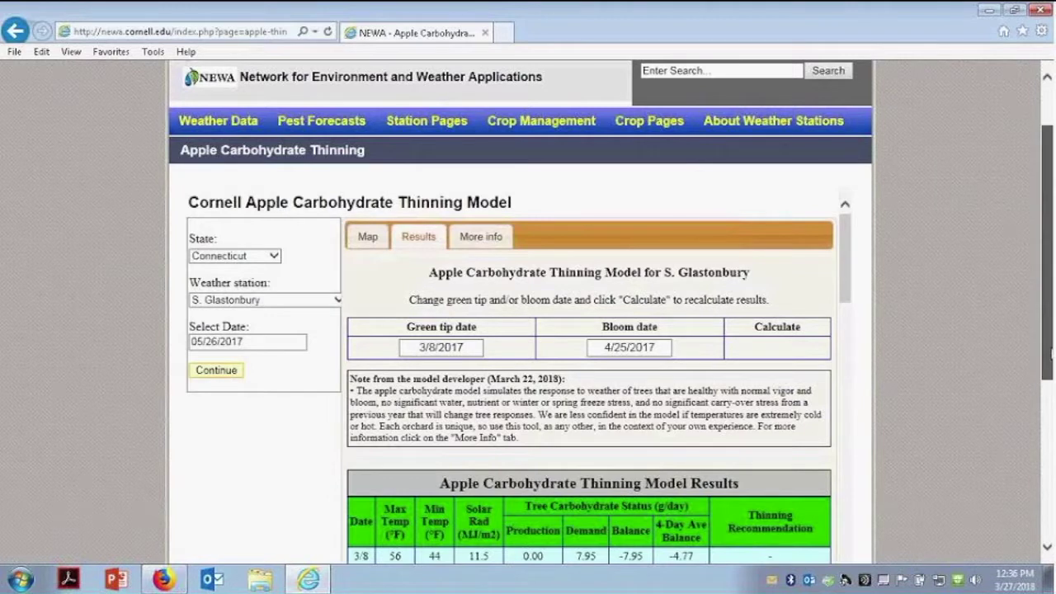
{"action": "scroll", "coordinate": [1046, 387], "scroll_direction": "down", "scroll_amount": 3}
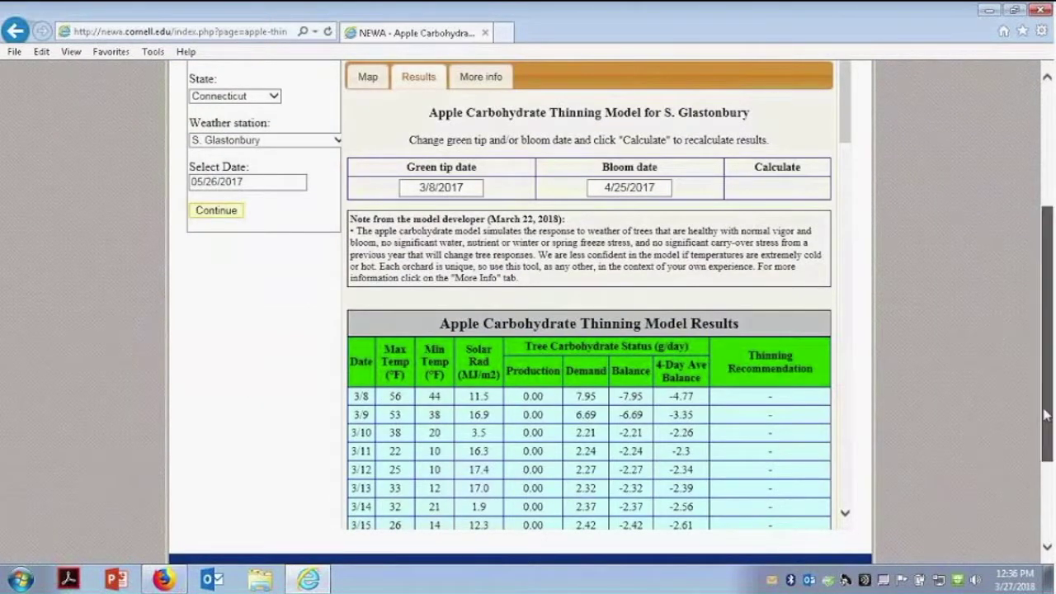
{"action": "scroll", "coordinate": [1045, 417], "scroll_direction": "down", "scroll_amount": 2}
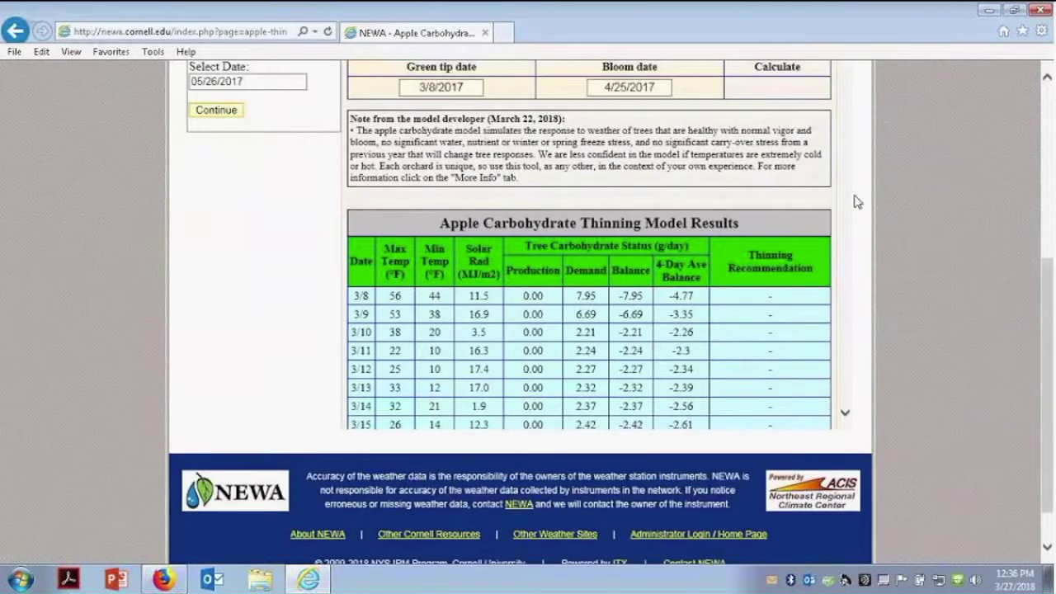
{"action": "scroll", "coordinate": [842, 213], "scroll_direction": "down", "scroll_amount": 2}
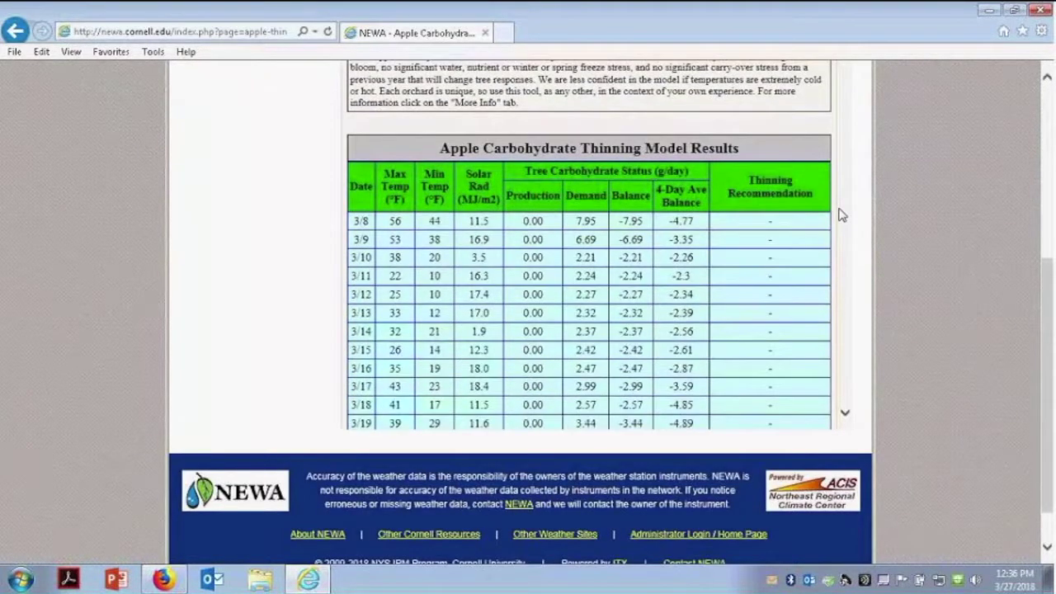
Examine the daily carbohydrate balances and thinning recommendations in the results table, from bloom through the forecast days
{"action": "scroll", "coordinate": [840, 214], "scroll_direction": "down", "scroll_amount": 8}
{"action": "scroll", "coordinate": [831, 218], "scroll_direction": "down", "scroll_amount": 12}
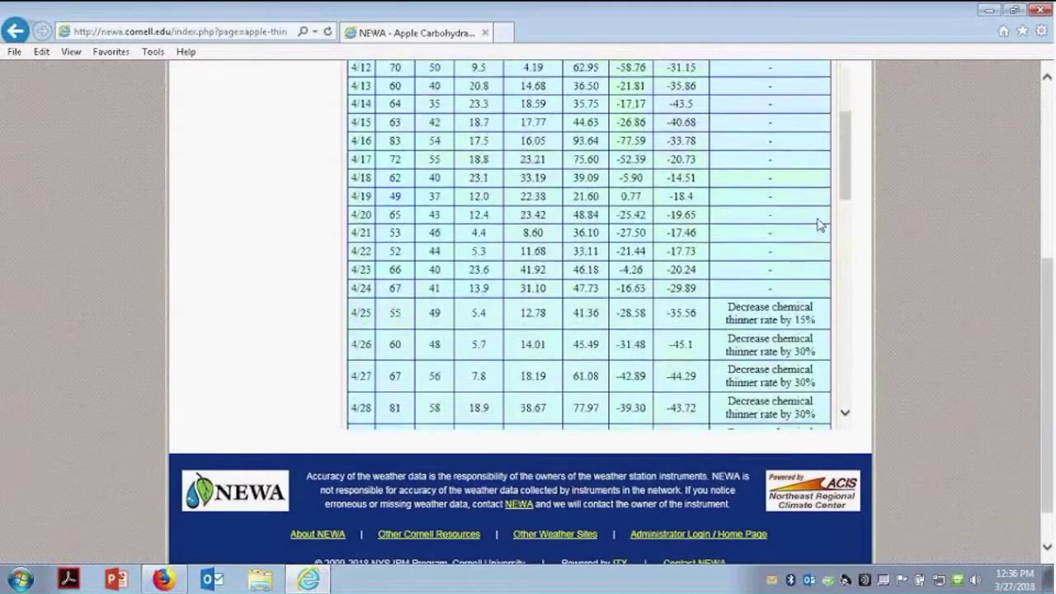
{"action": "scroll", "coordinate": [820, 224], "scroll_direction": "down", "scroll_amount": 4}
{"action": "scroll", "coordinate": [849, 198], "scroll_direction": "down", "scroll_amount": 1}
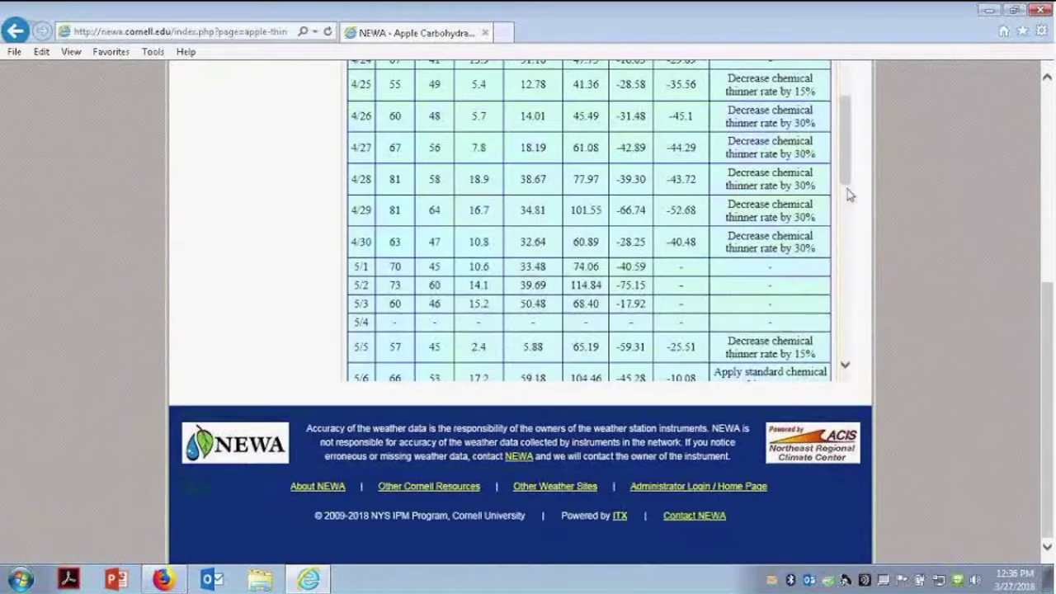
{"action": "left_click_drag", "start_coordinate": [845, 188], "coordinate": [825, 309]}
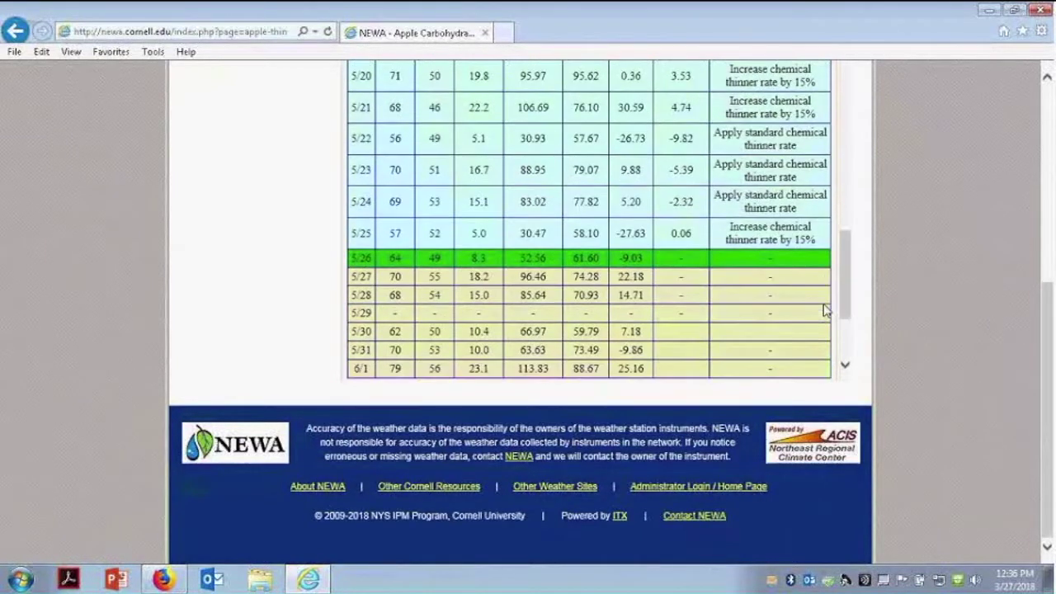
{"action": "scroll", "coordinate": [979, 244], "scroll_direction": "up", "scroll_amount": 2}
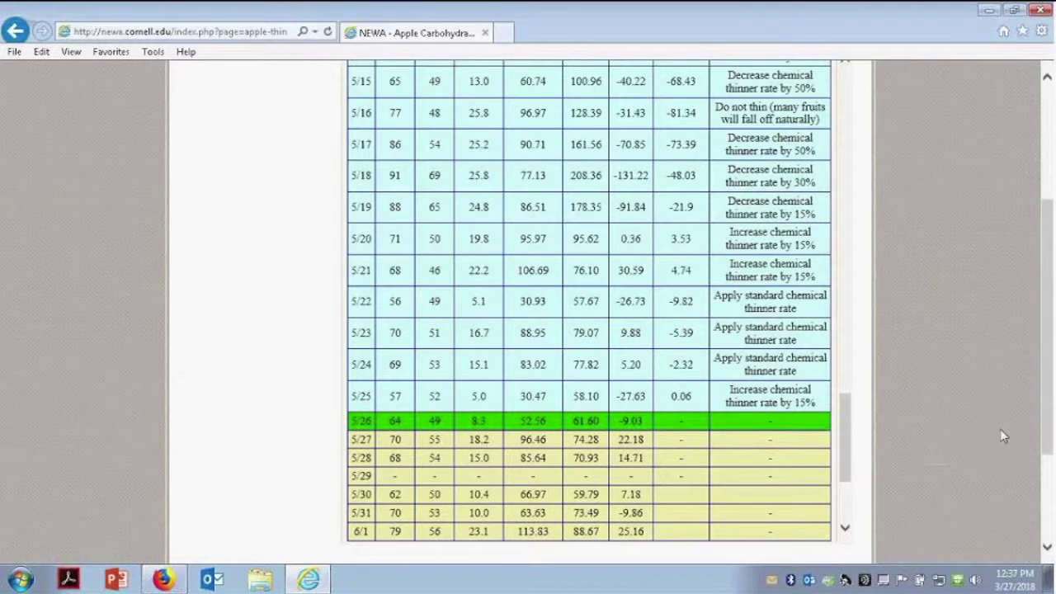
{"action": "scroll", "coordinate": [1001, 431], "scroll_direction": "up", "scroll_amount": 1}
{"action": "scroll", "coordinate": [1001, 435], "scroll_direction": "up", "scroll_amount": 1}
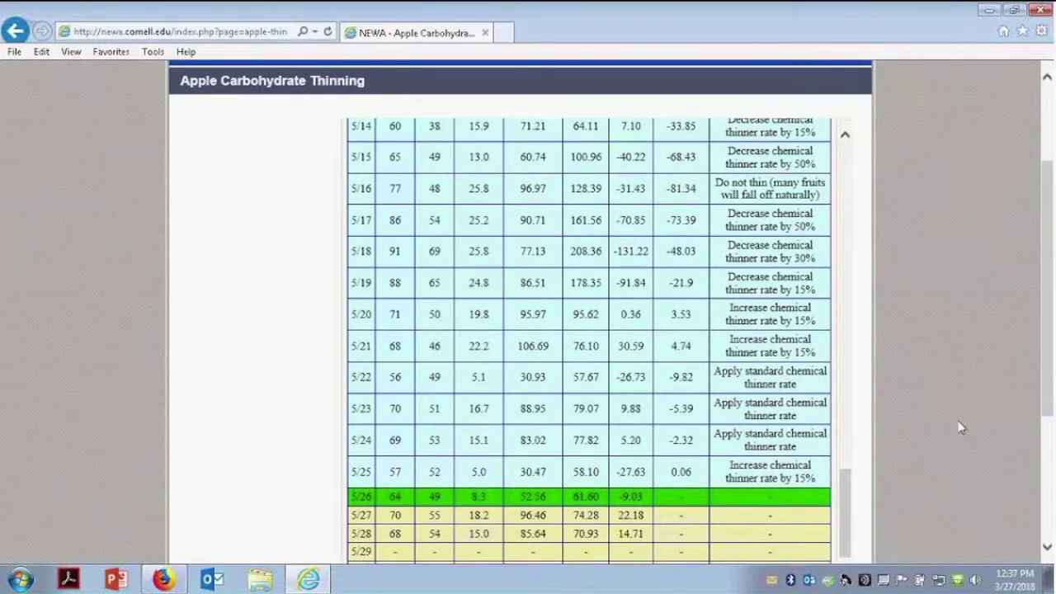
{"action": "scroll", "coordinate": [959, 427], "scroll_direction": "down", "scroll_amount": 3}
{"action": "scroll", "coordinate": [953, 399], "scroll_direction": "up", "scroll_amount": 5}
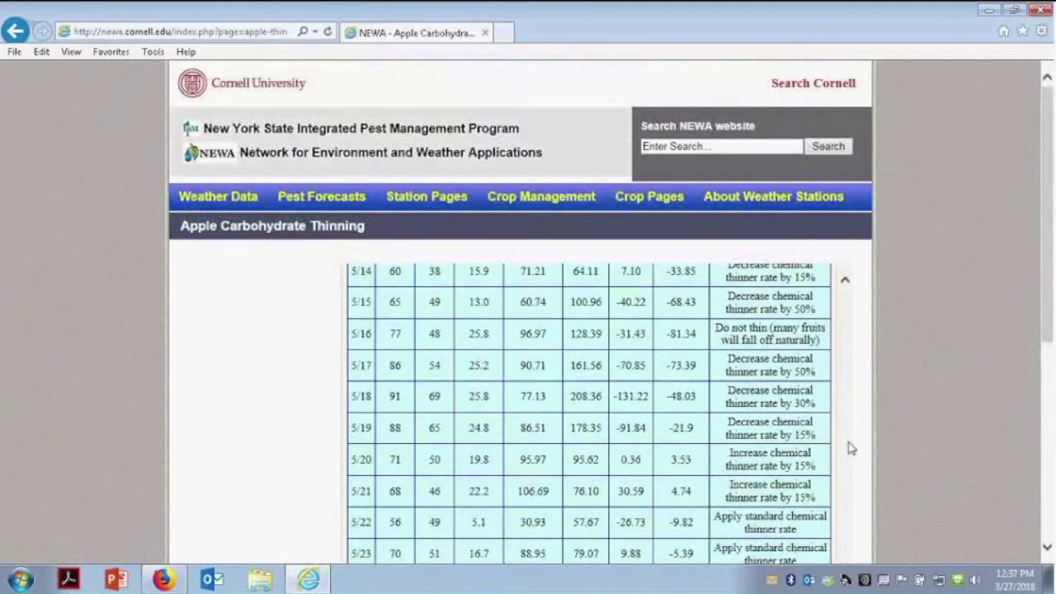
{"action": "scroll", "coordinate": [844, 418], "scroll_direction": "up", "scroll_amount": 10}
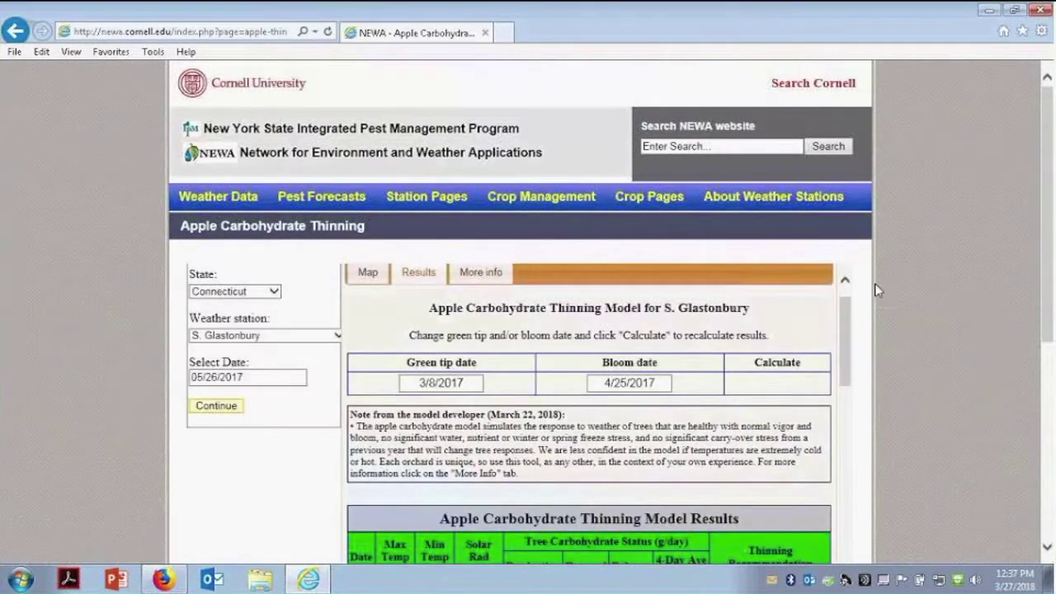
Open the thinning model's overview, read its explanation and decision rules table, and close the help page
{"action": "left_click", "coordinate": [478, 274]}
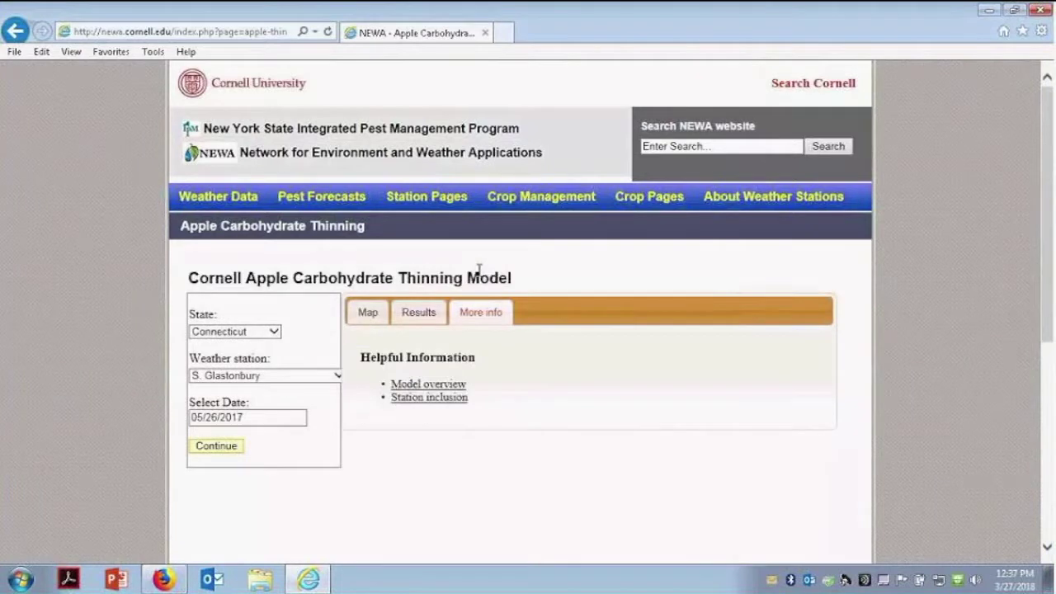
{"action": "left_click", "coordinate": [436, 389]}
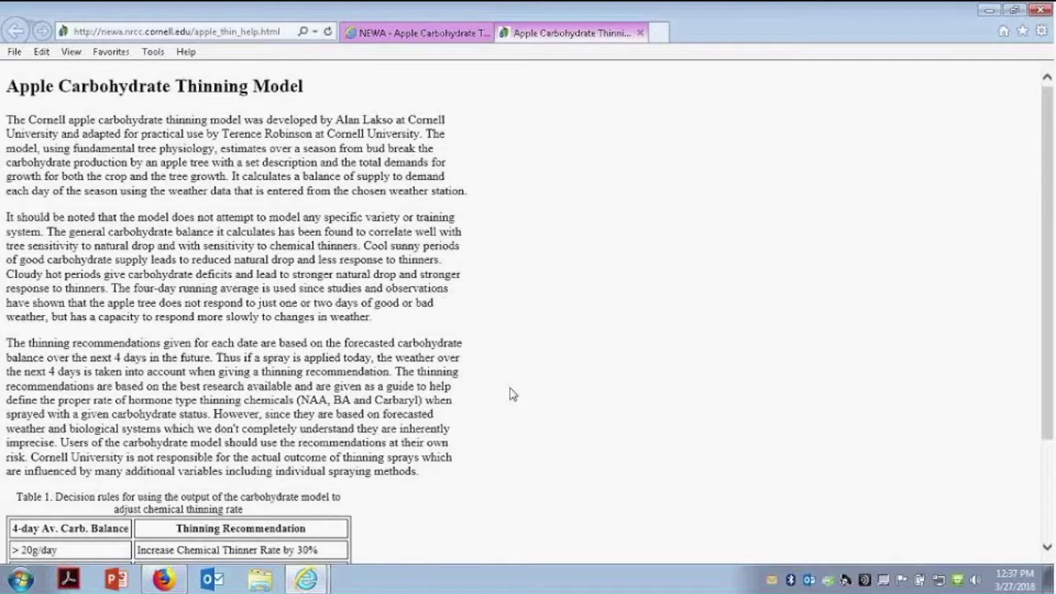
{"action": "scroll", "coordinate": [510, 394], "scroll_direction": "down", "scroll_amount": 4}
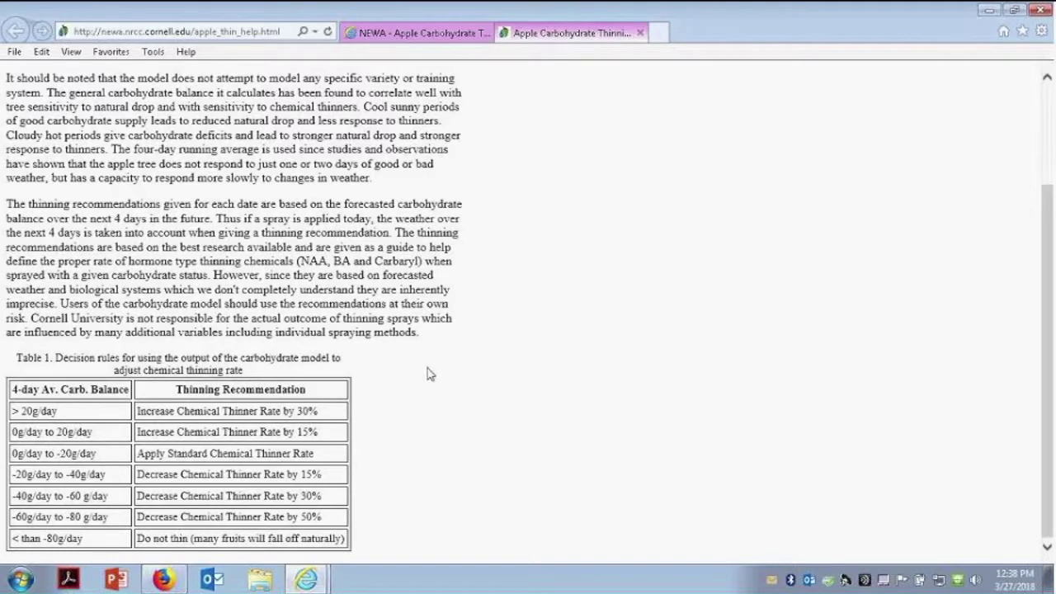
{"action": "scroll", "coordinate": [545, 397], "scroll_direction": "up", "scroll_amount": 3}
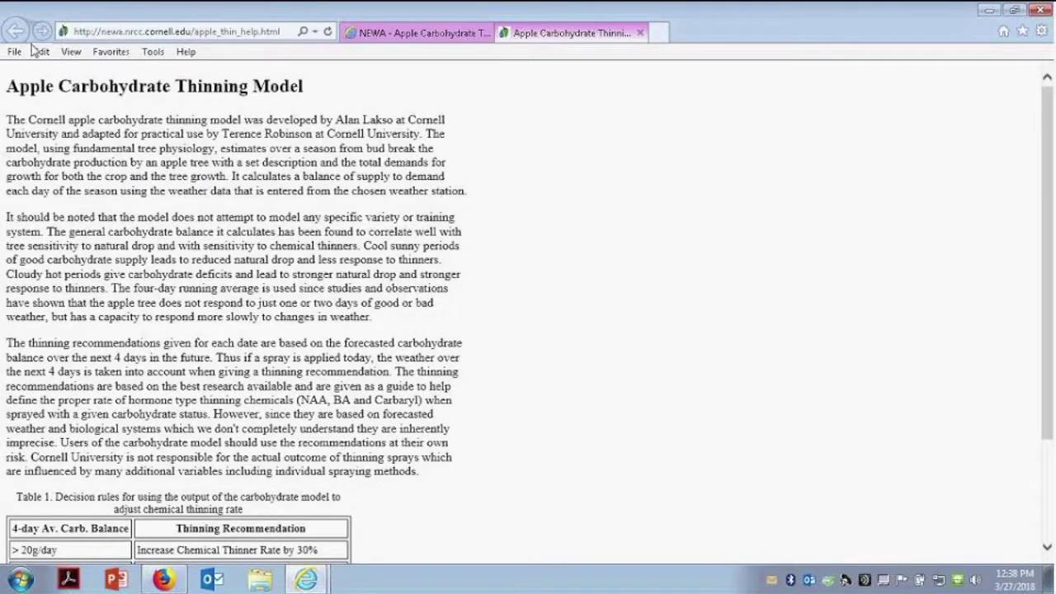
{"action": "left_click", "coordinate": [640, 33]}
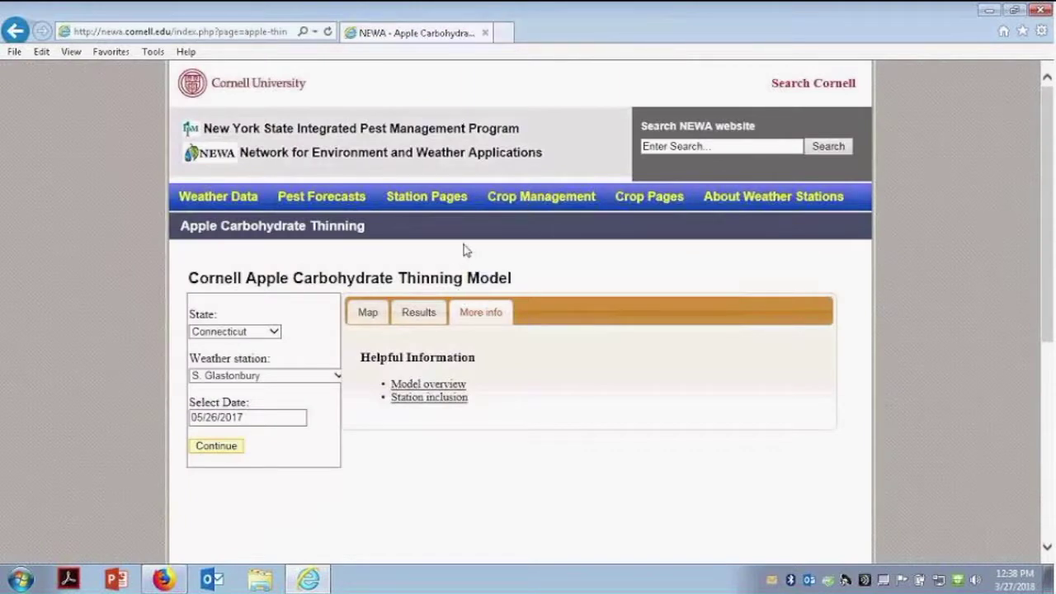
Open the Apple Irrigation model and load it for the S. Glastonbury station with the date 07/26/2017
{"action": "mouse_move", "coordinate": [516, 198]}
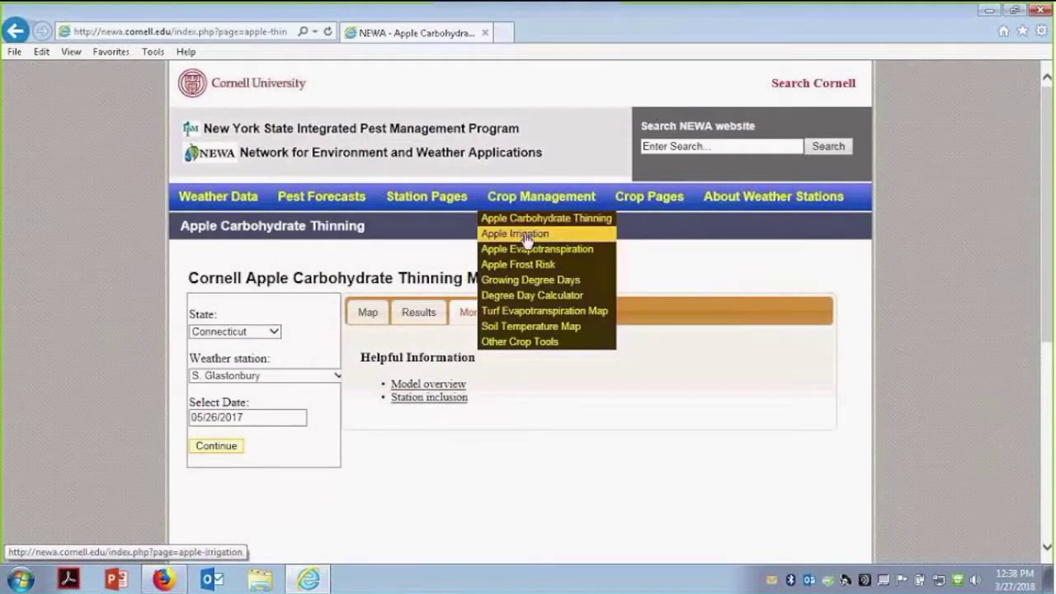
{"action": "left_click", "coordinate": [525, 237]}
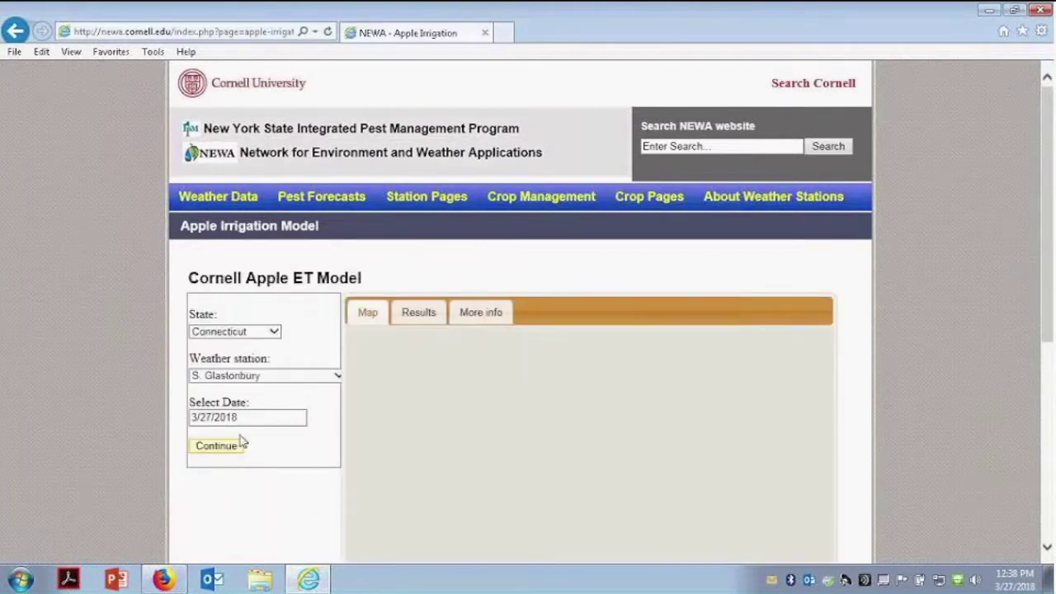
{"action": "left_click", "coordinate": [221, 416]}
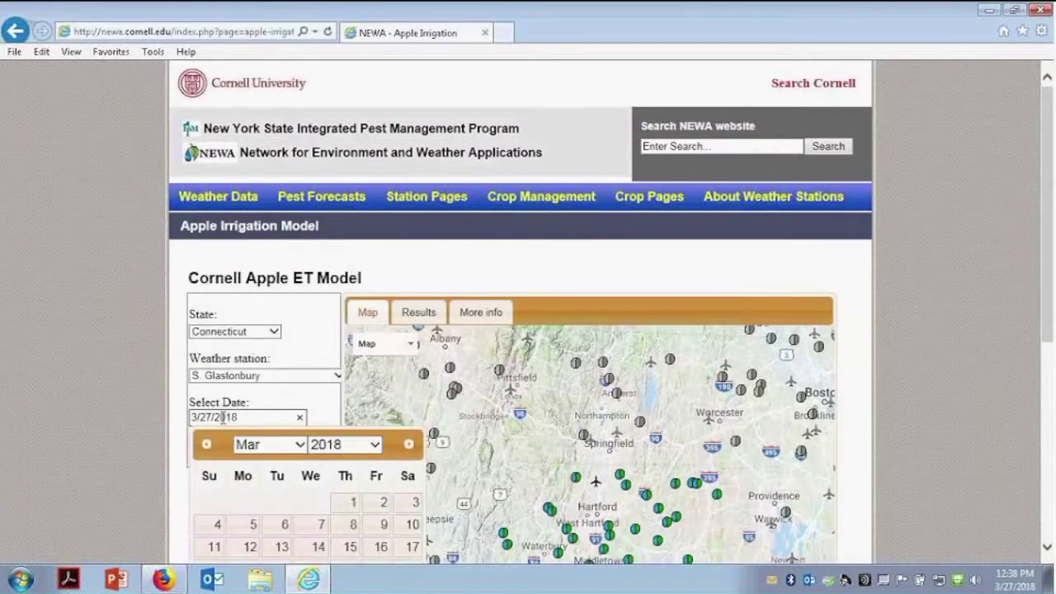
{"action": "left_click", "coordinate": [206, 444]}
{"action": "left_click", "coordinate": [206, 445]}
{"action": "left_click", "coordinate": [206, 445]}
{"action": "left_click", "coordinate": [206, 445]}
{"action": "left_click", "coordinate": [206, 445]}
{"action": "left_click", "coordinate": [206, 444]}
{"action": "left_click", "coordinate": [207, 445]}
{"action": "left_click", "coordinate": [206, 445]}
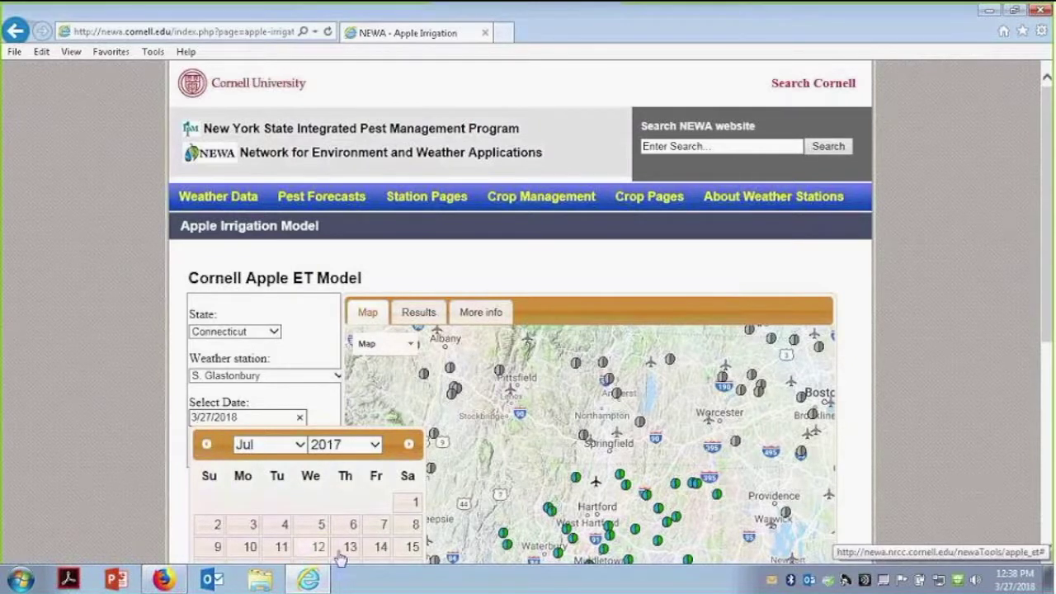
{"action": "scroll", "coordinate": [377, 537], "scroll_direction": "down", "scroll_amount": 1}
{"action": "left_click", "coordinate": [323, 513]}
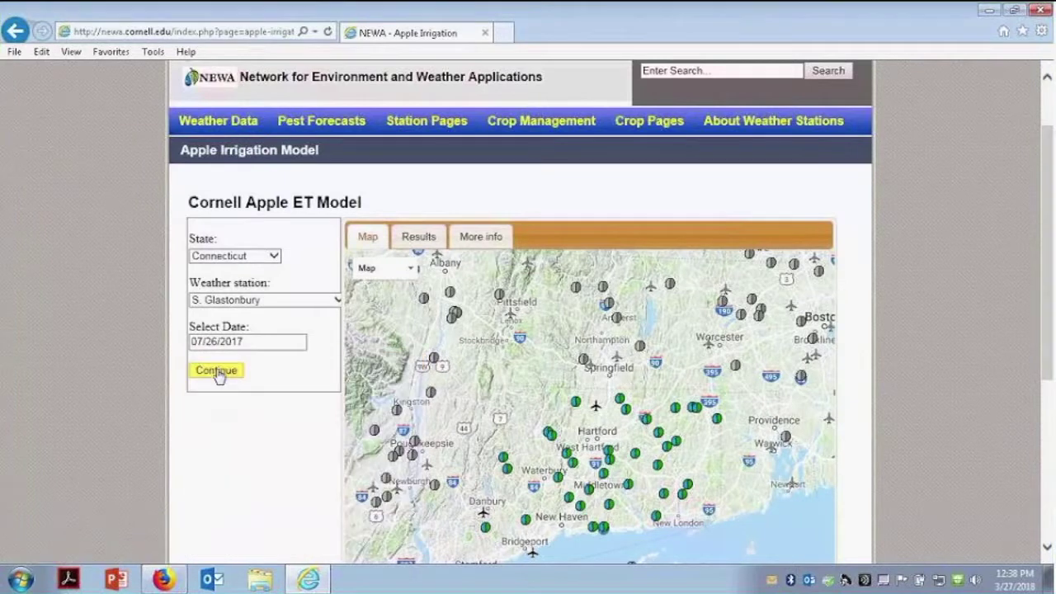
{"action": "left_click", "coordinate": [216, 371]}
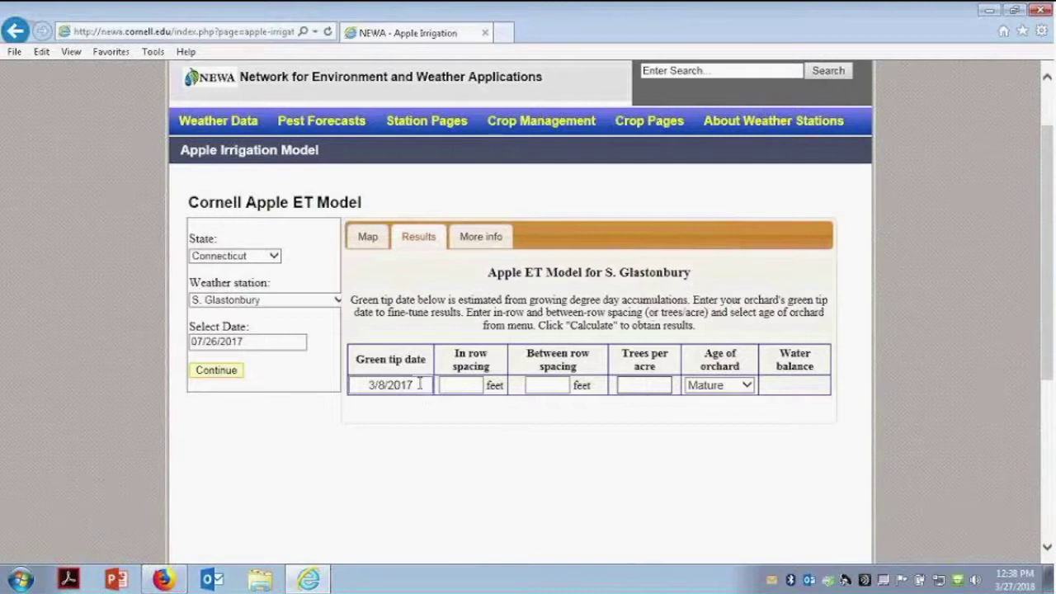
Calculate the orchard's water balance with 4 feet in-row spacing, 15 feet between-row spacing and a mature orchard, and view the results table
{"action": "left_click", "coordinate": [469, 386]}
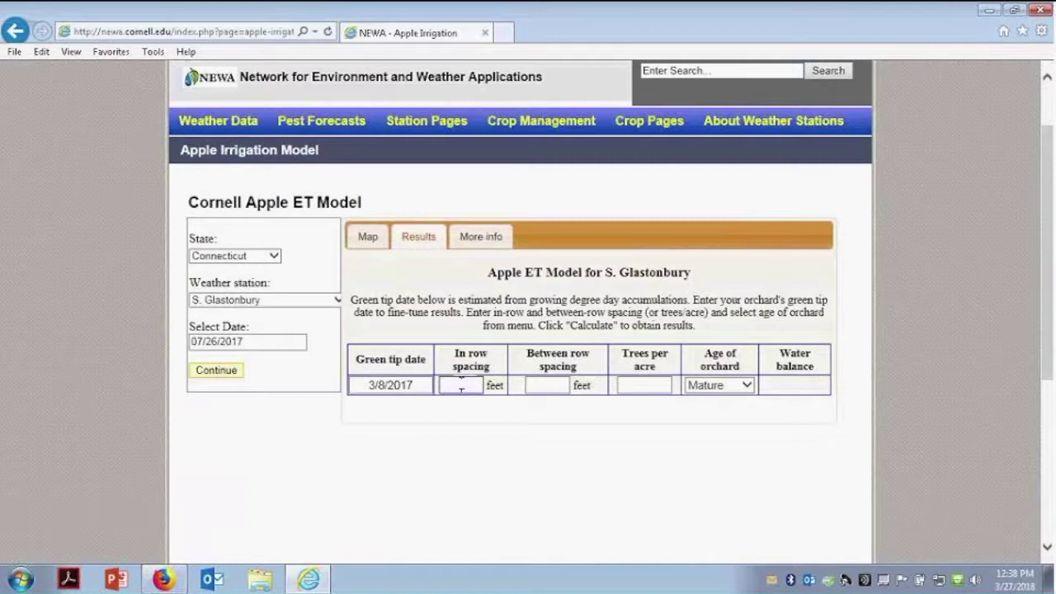
{"action": "type", "text": "4"}
{"action": "left_click", "coordinate": [544, 386]}
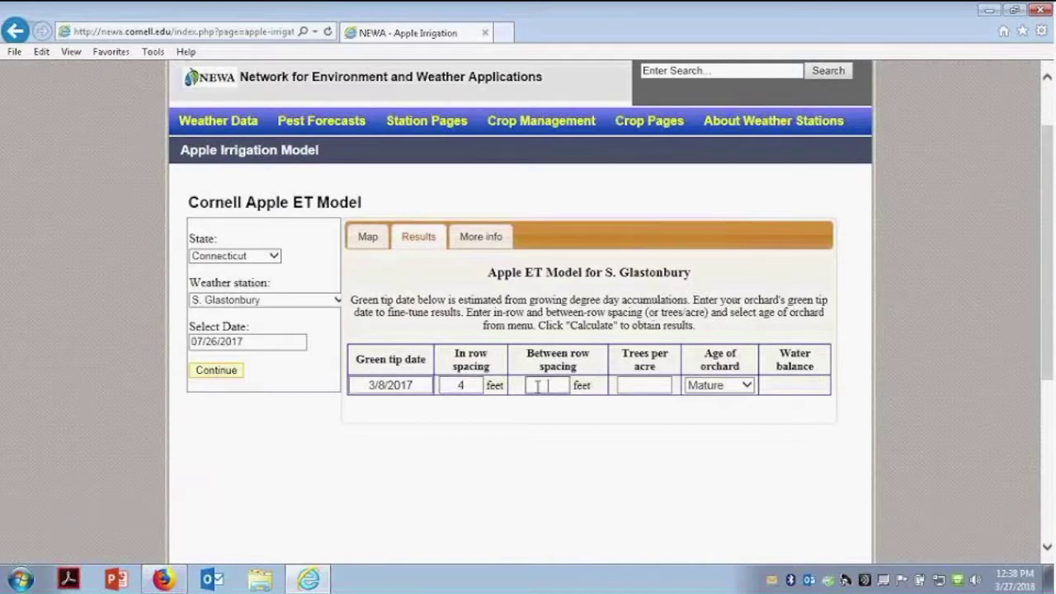
{"action": "type", "text": "15"}
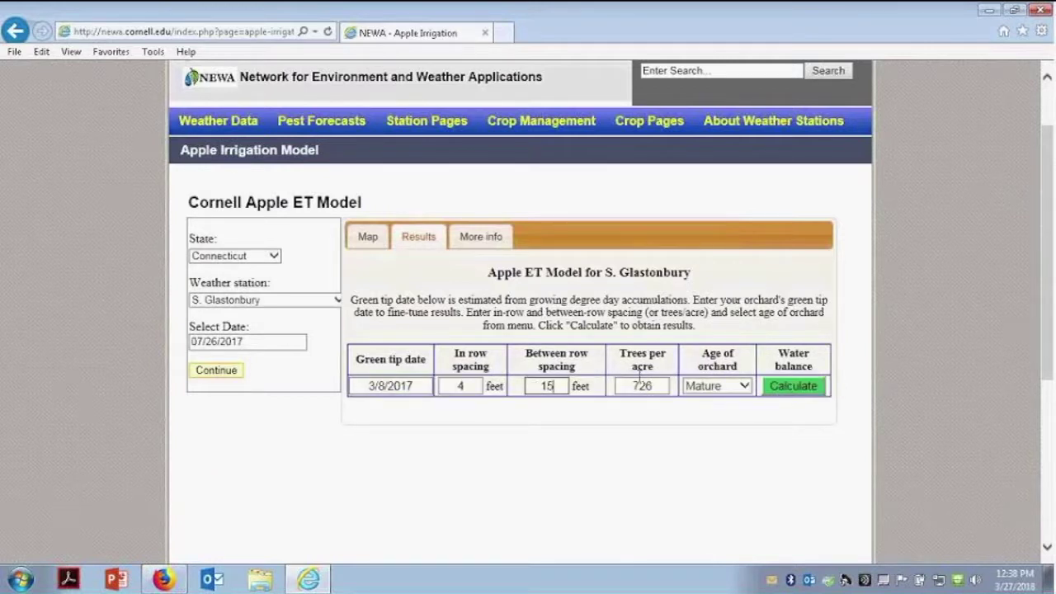
{"action": "left_click", "coordinate": [745, 388]}
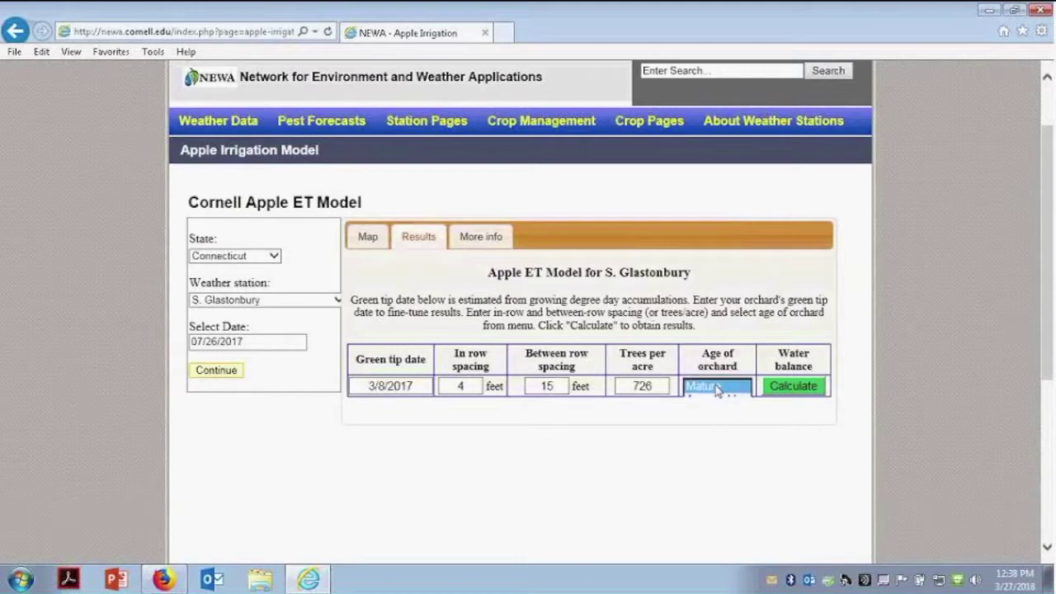
{"action": "left_click", "coordinate": [799, 388]}
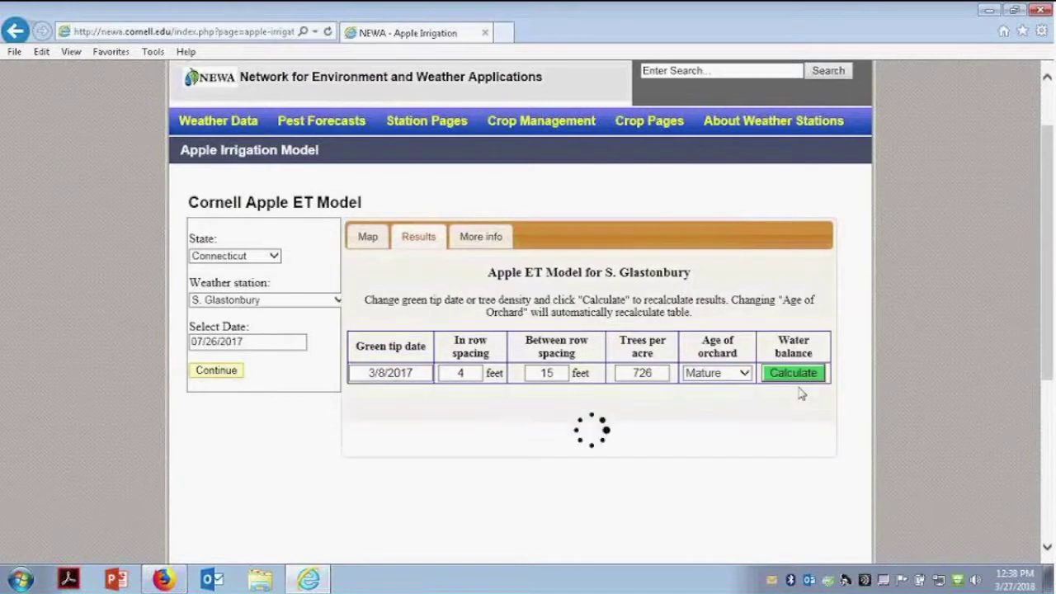
{"action": "left_click_drag", "start_coordinate": [1045, 346], "coordinate": [1046, 452]}
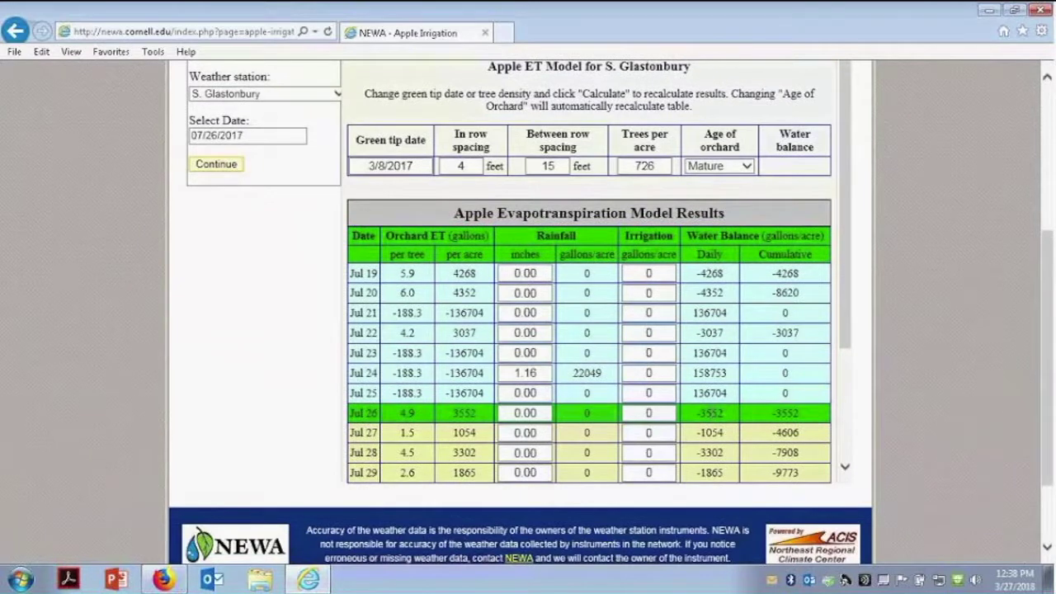